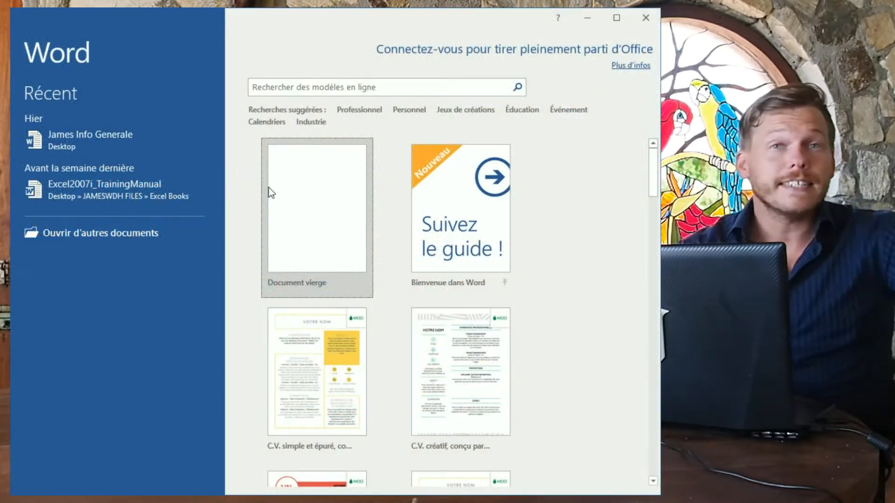
# Create a blank Word document and switch to the fr.lipsum.com site.
pyautogui.click(321, 223)
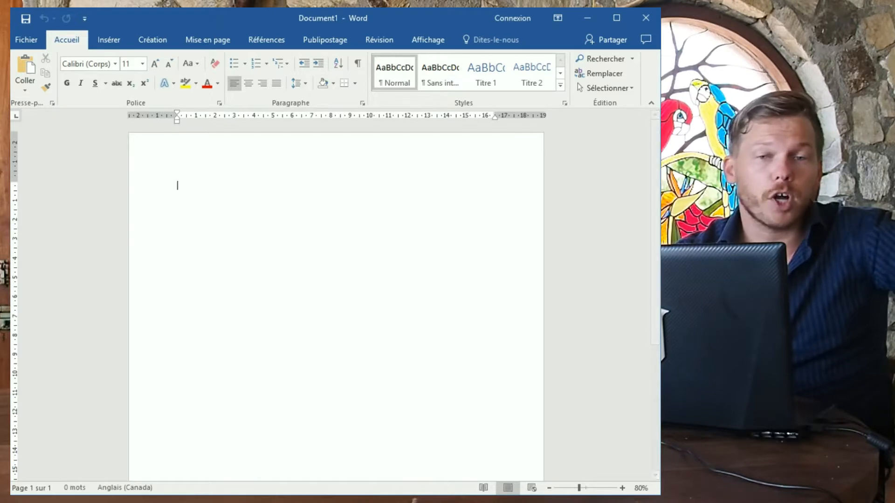
pyautogui.hotkey('alt', 'Tab')
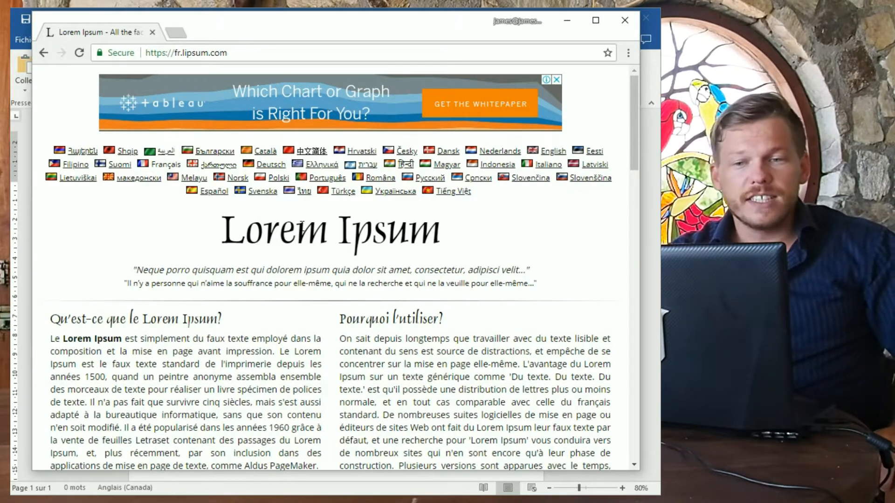
# Generate 35 paragraphs of Lorem Ipsum on Lipsum.com.
pyautogui.scroll(-4, 197, 230)
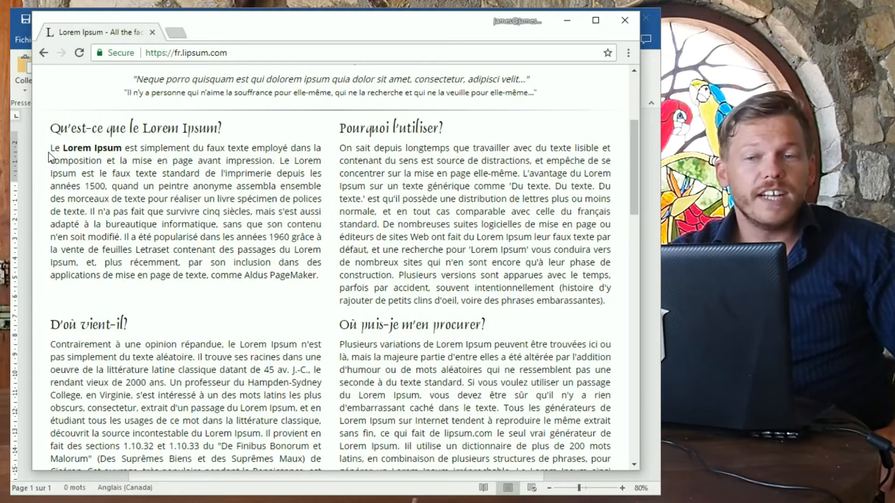
pyautogui.scroll(-7, 244, 240)
pyautogui.scroll(2, 365, 208)
pyautogui.moveTo(362, 219); pyautogui.dragTo(335, 220)
pyautogui.write('35')
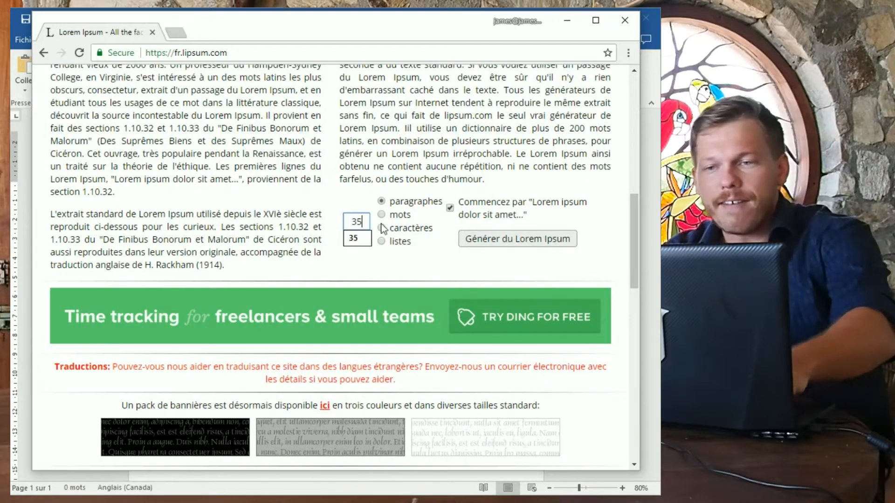
pyautogui.click(498, 240)
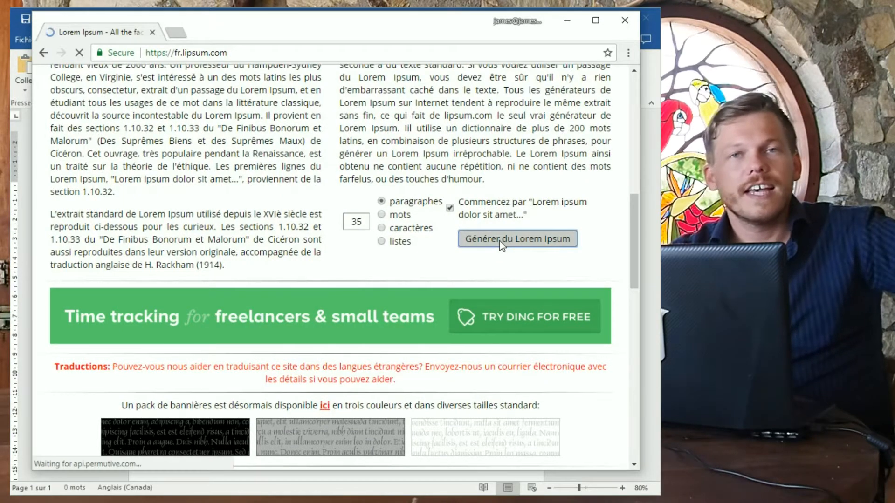
# Copy the generated paragraphs and paste them into the Word document.
pyautogui.scroll(-2, 301, 227)
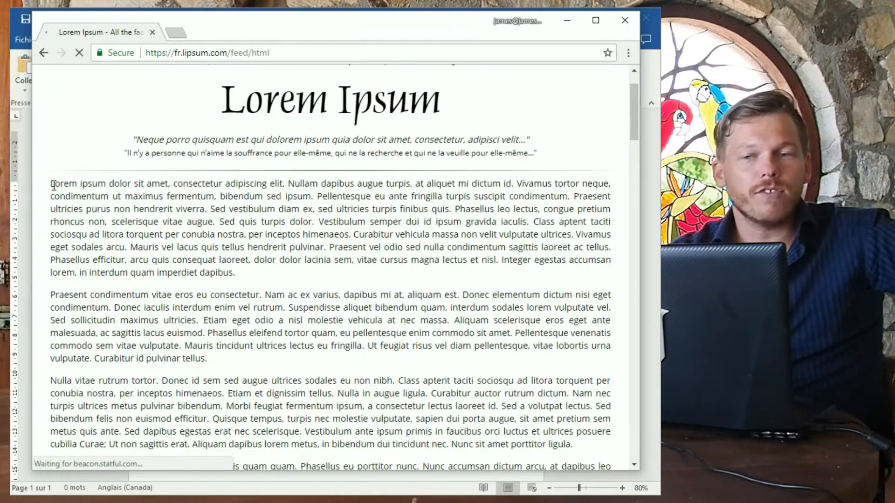
pyautogui.moveTo(52, 188); pyautogui.dragTo(555, 414)
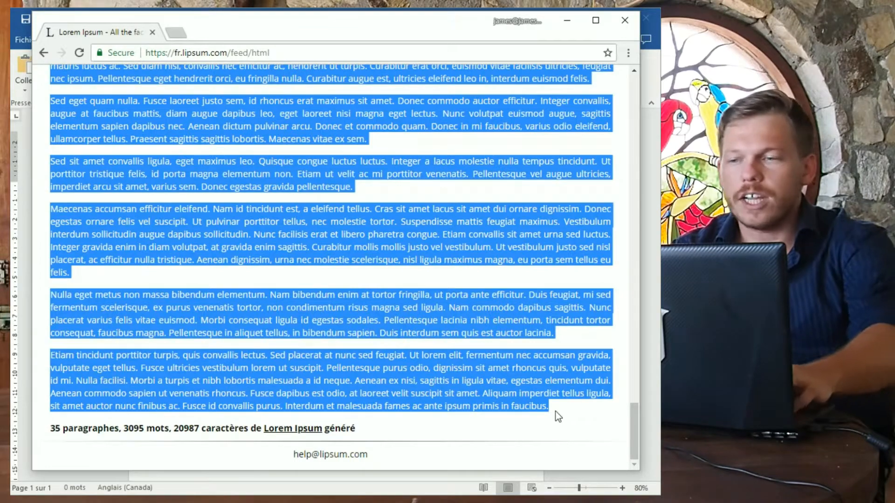
pyautogui.hotkey('alt', 'Tab')
pyautogui.hotkey('ctrl', 'v')
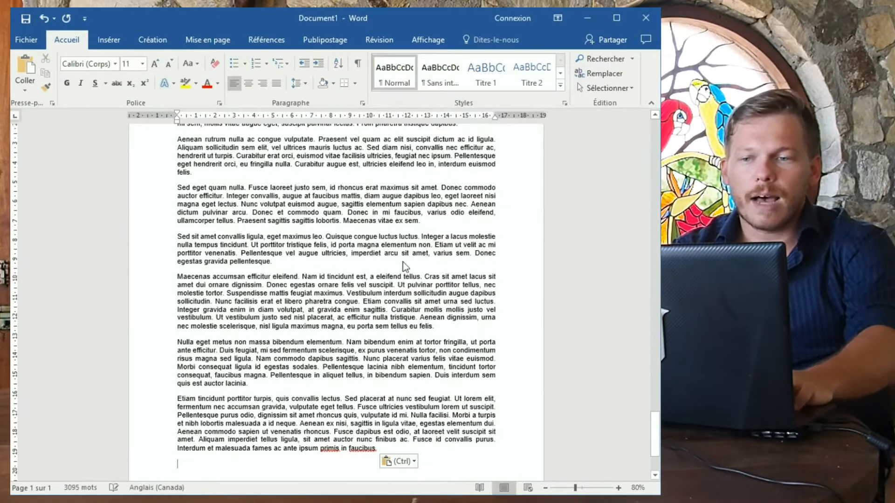
# Keep the pasted Lorem Ipsum as text only and set all line spacing to 1.5.
pyautogui.click(398, 462)
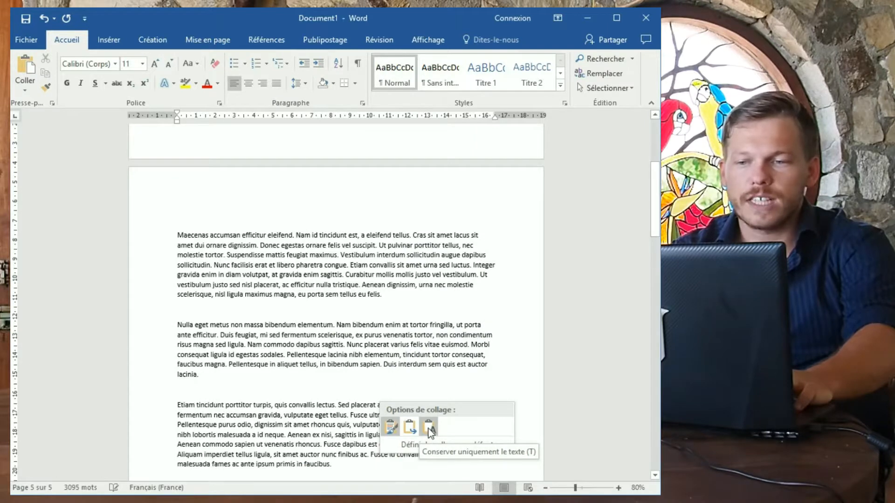
pyautogui.click(427, 429)
pyautogui.hotkey('ctrl', 'a')
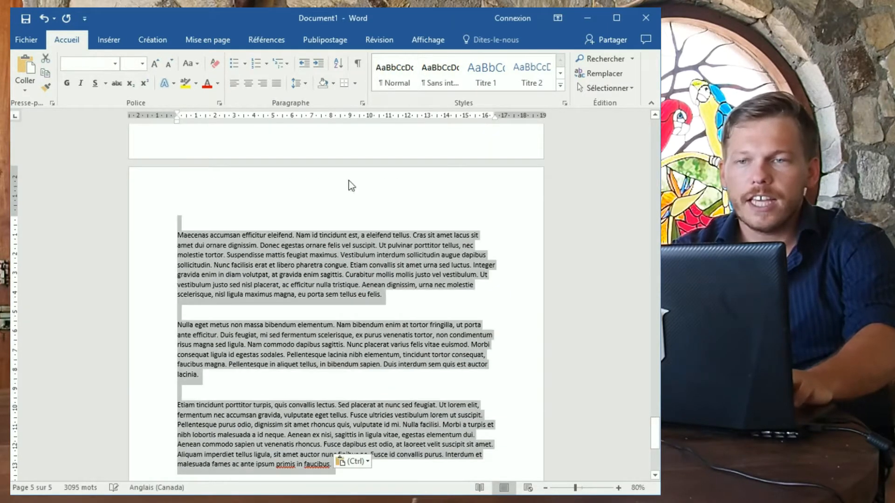
pyautogui.click(298, 83)
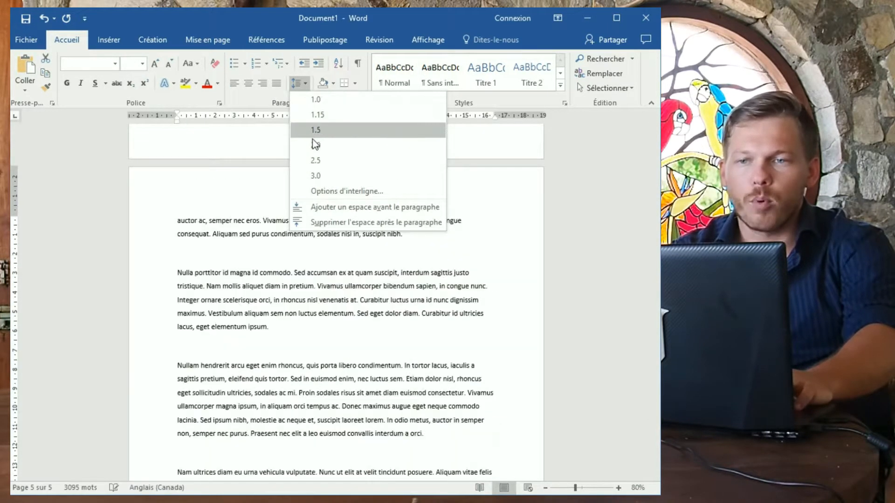
pyautogui.click(315, 132)
pyautogui.moveTo(659, 368); pyautogui.dragTo(655, 133)
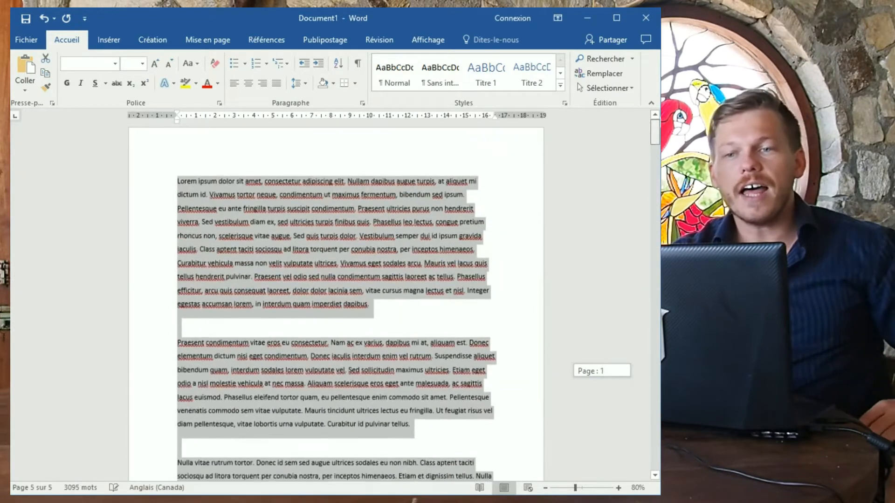
pyautogui.click(417, 319)
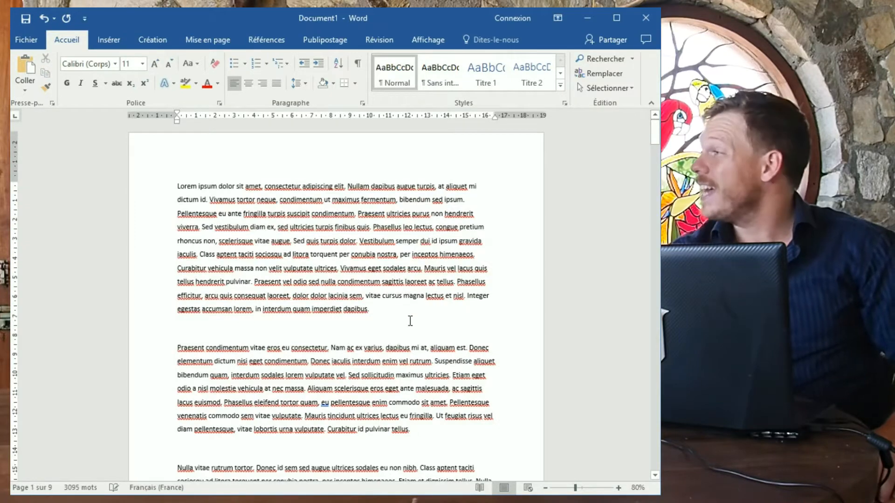
pyautogui.scroll(-12, 260, 345)
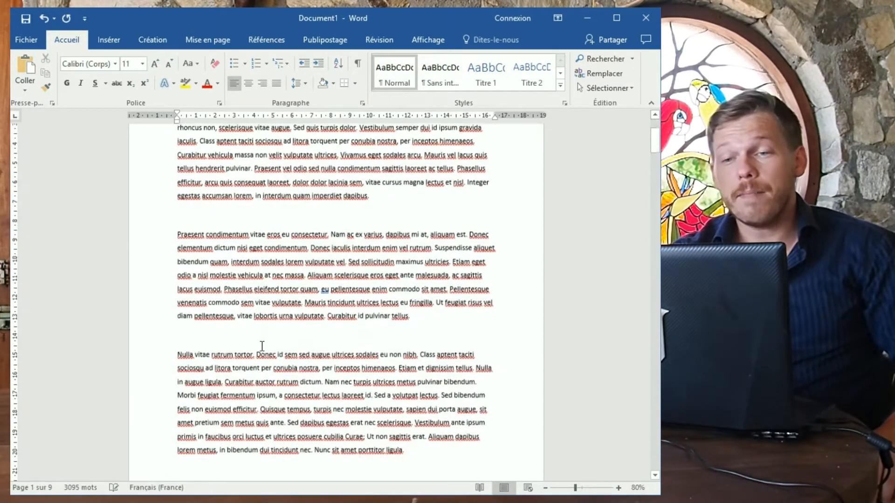
pyautogui.scroll(-4, 348, 401)
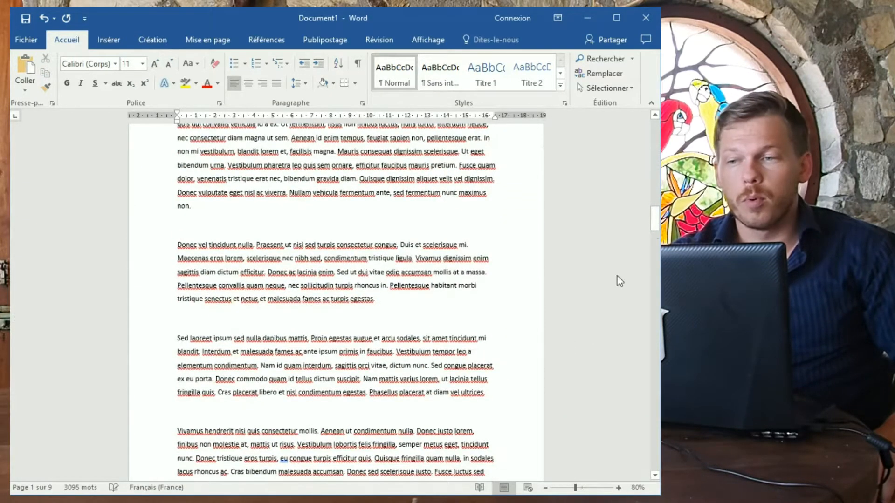
pyautogui.moveTo(657, 227); pyautogui.dragTo(659, 83)
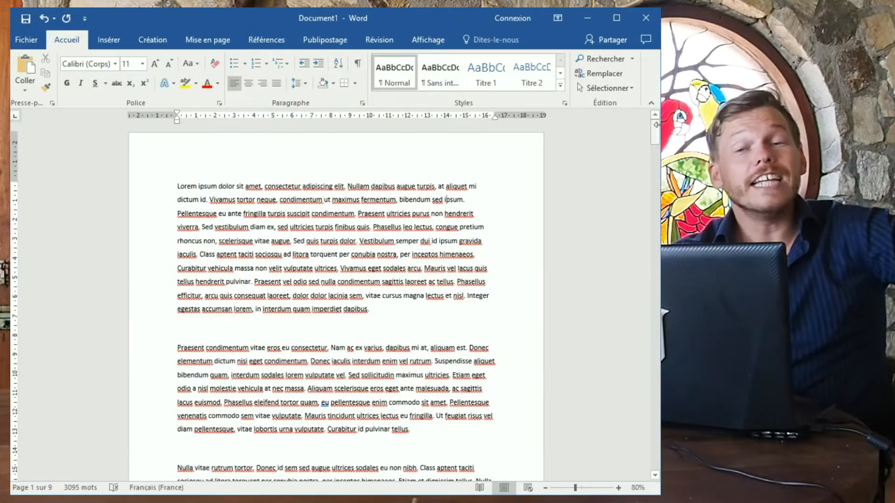
# Insert the Rétrospective cover page from the Page de garde gallery.
pyautogui.click(266, 40)
pyautogui.click(108, 41)
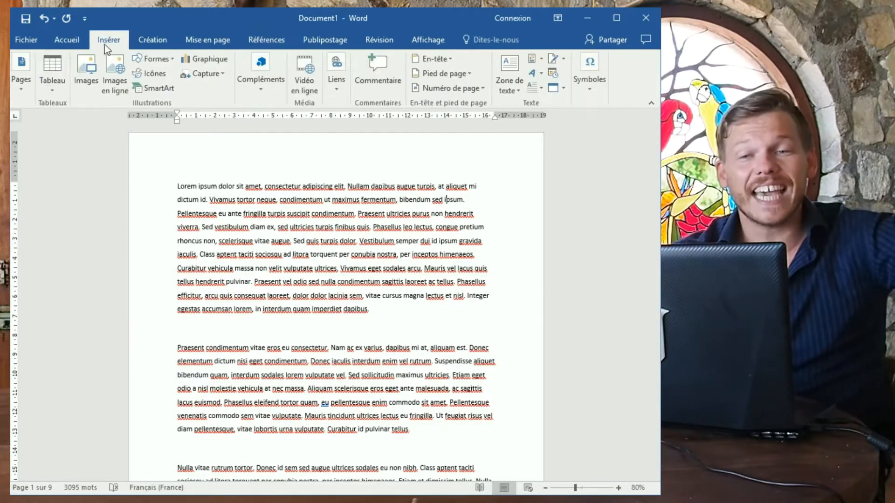
pyautogui.click(17, 88)
pyautogui.click(28, 146)
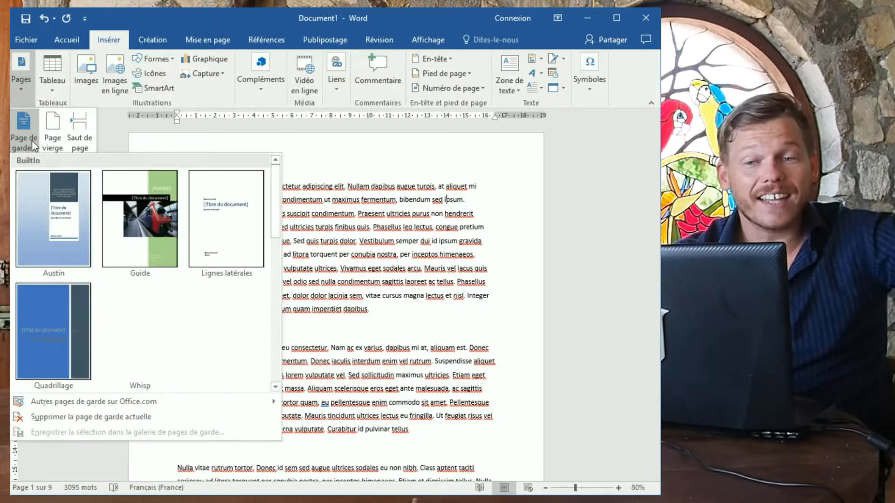
pyautogui.scroll(-5, 232, 276)
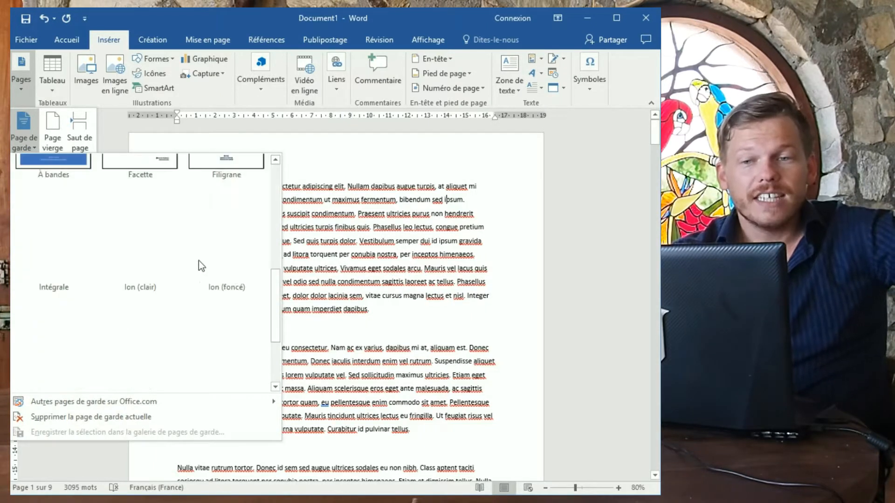
pyautogui.scroll(-3, 208, 267)
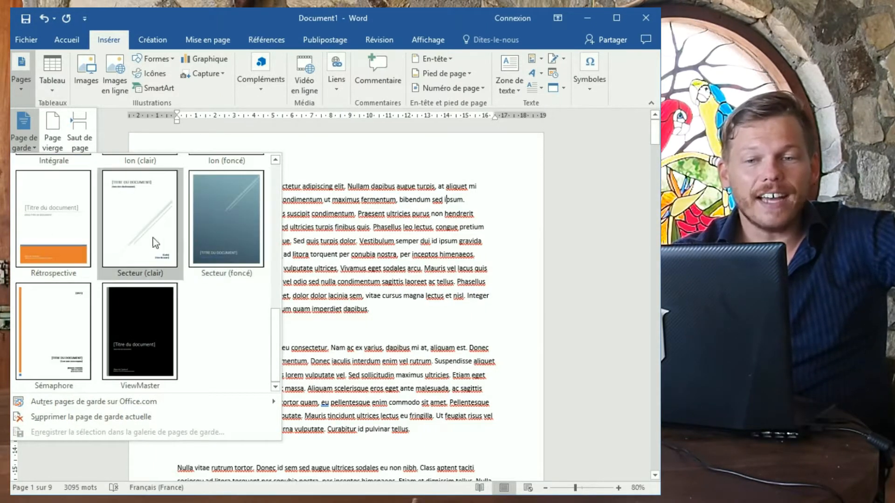
pyautogui.scroll(5, 63, 312)
pyautogui.scroll(3, 233, 254)
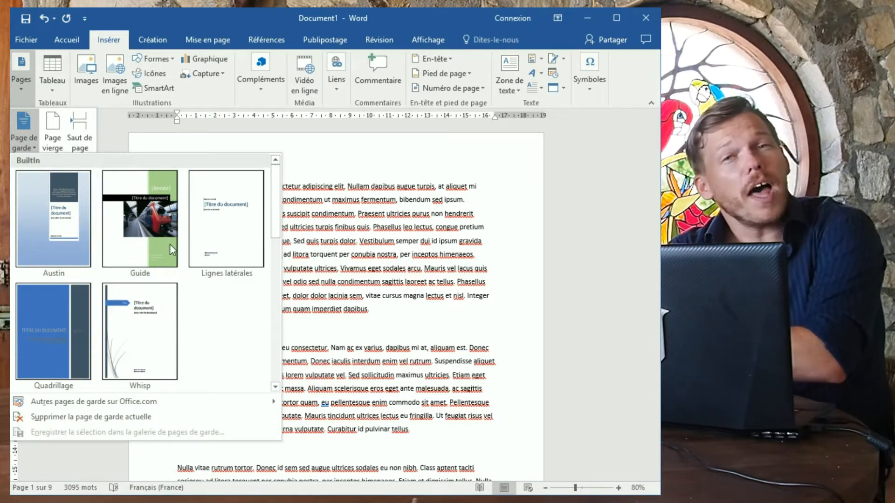
pyautogui.scroll(-5, 250, 307)
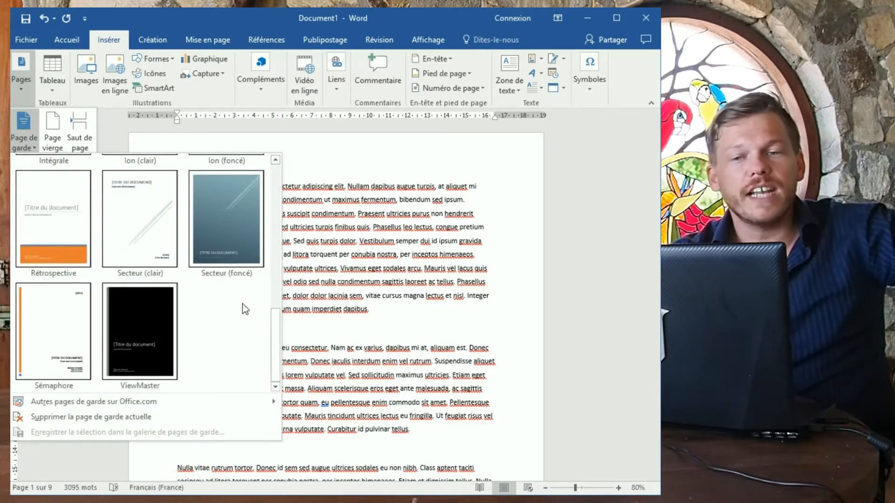
pyautogui.click(43, 240)
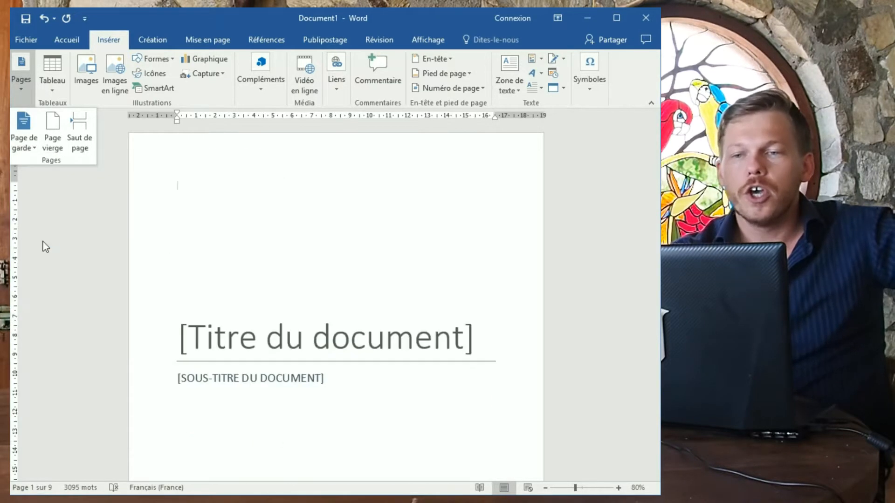
# Type the cover title 'Les bienfaits des Fruits et legumes'.
pyautogui.click(22, 93)
pyautogui.scroll(-10, 235, 266)
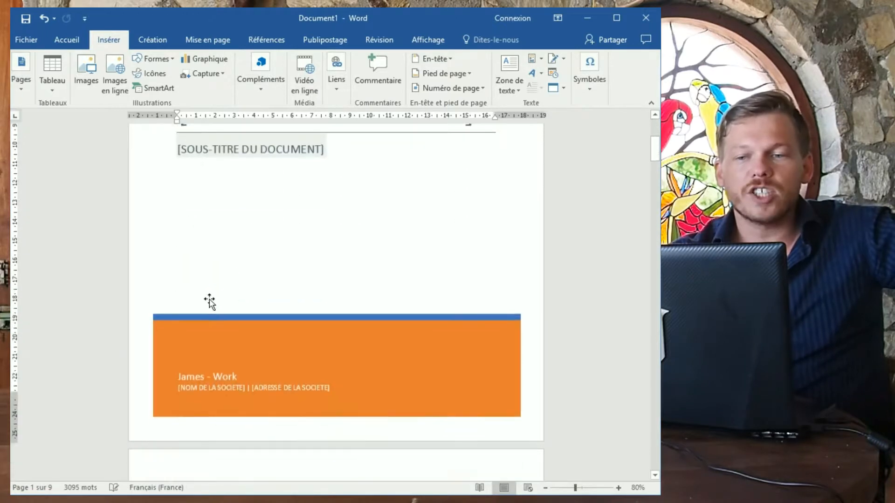
pyautogui.scroll(8, 242, 286)
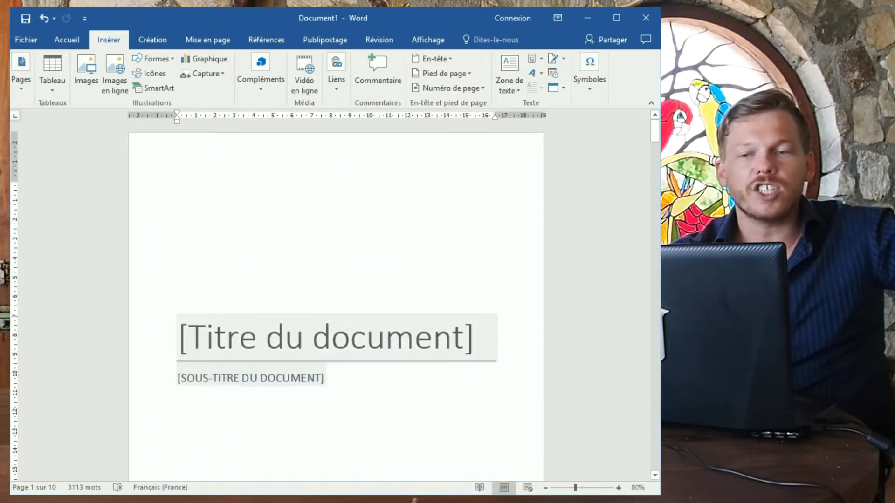
pyautogui.click(231, 327)
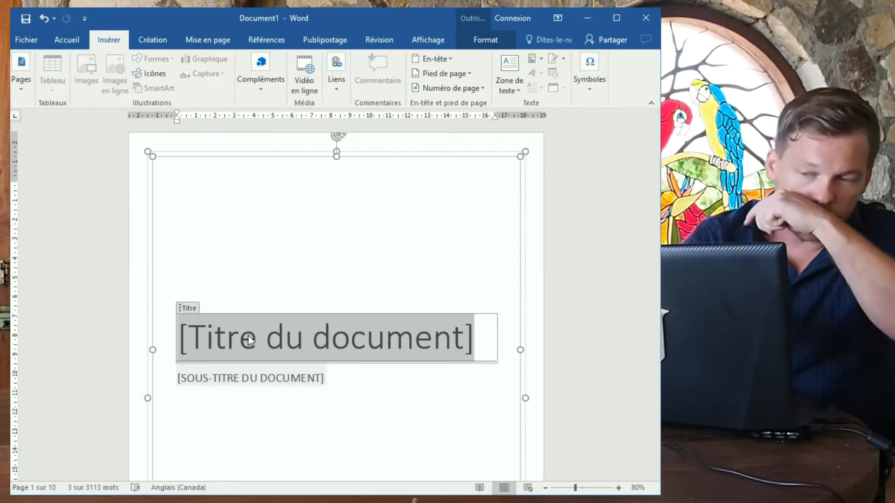
pyautogui.write('L')
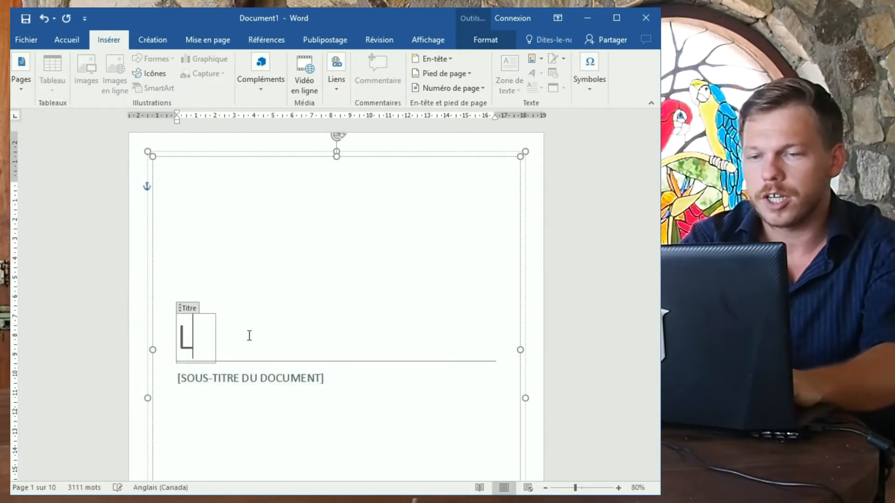
pyautogui.write('es bienfaits des ')
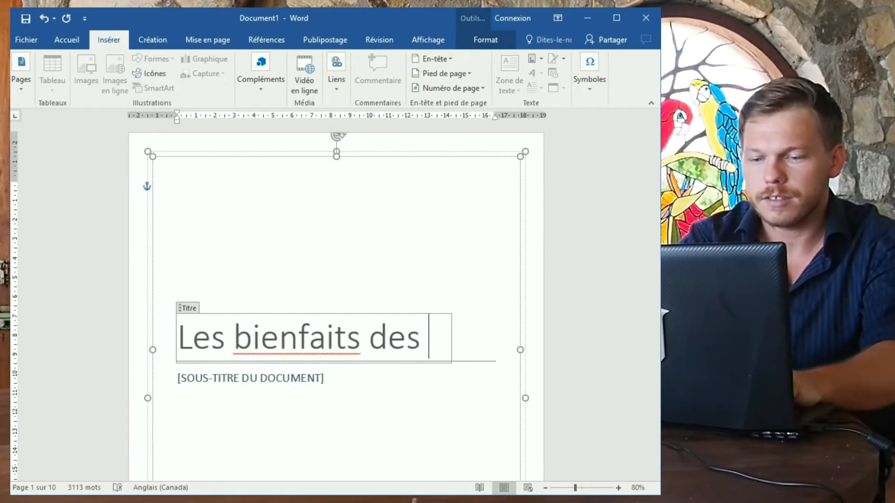
pyautogui.write('Fruits')
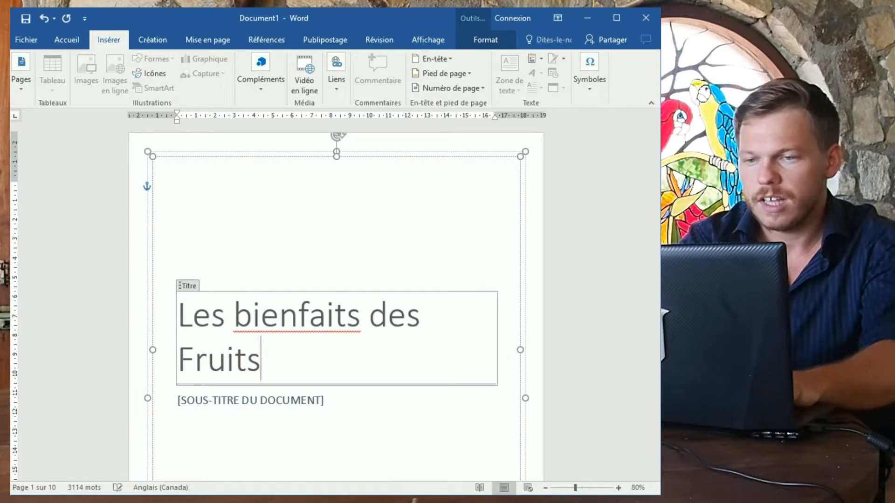
pyautogui.write(' et legume')
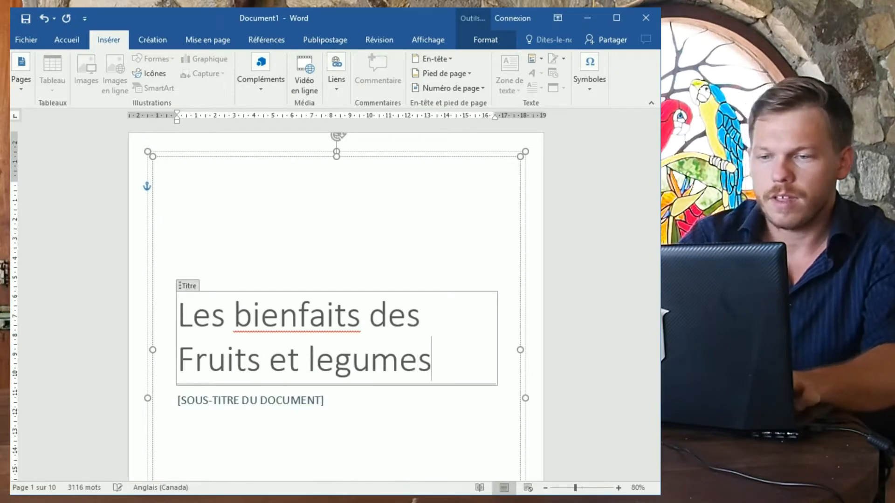
pyautogui.write('s')
# Set the cover subtitle to 'PAS UN VRAI DOCUMENT'.
pyautogui.click(256, 400)
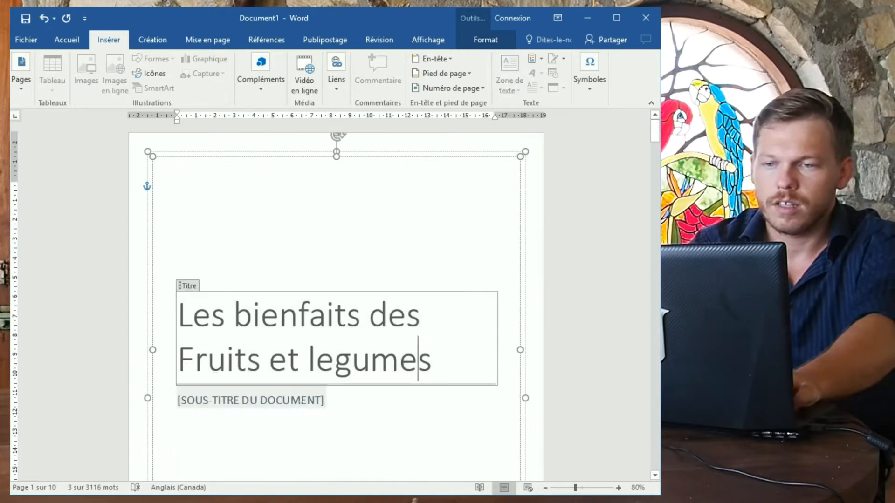
pyautogui.write('AS')
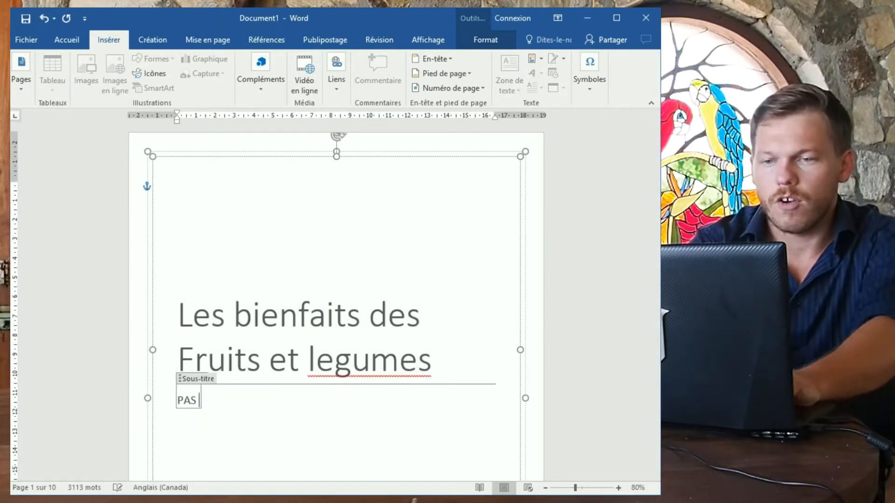
pyautogui.write(' UN VRAI DOCUMENT')
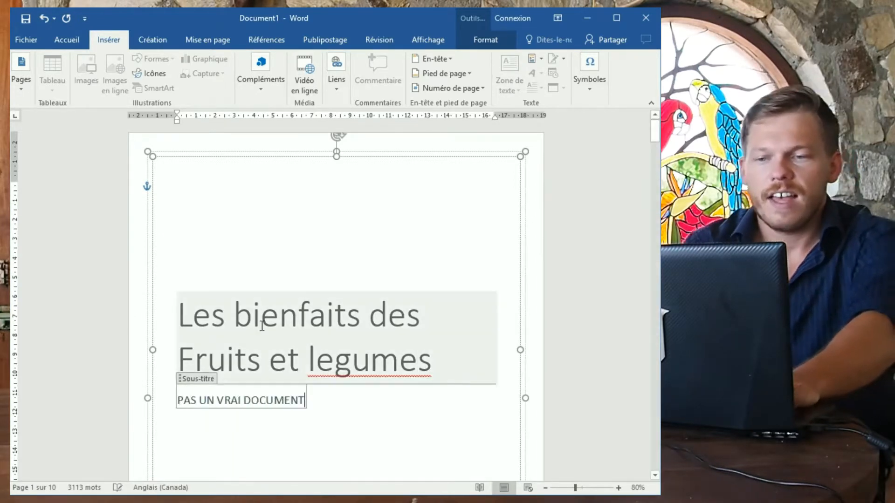
pyautogui.scroll(-5, 268, 354)
# Enter LA CITE as the company and a 'présenté à' line naming the recipient.
pyautogui.click(225, 391)
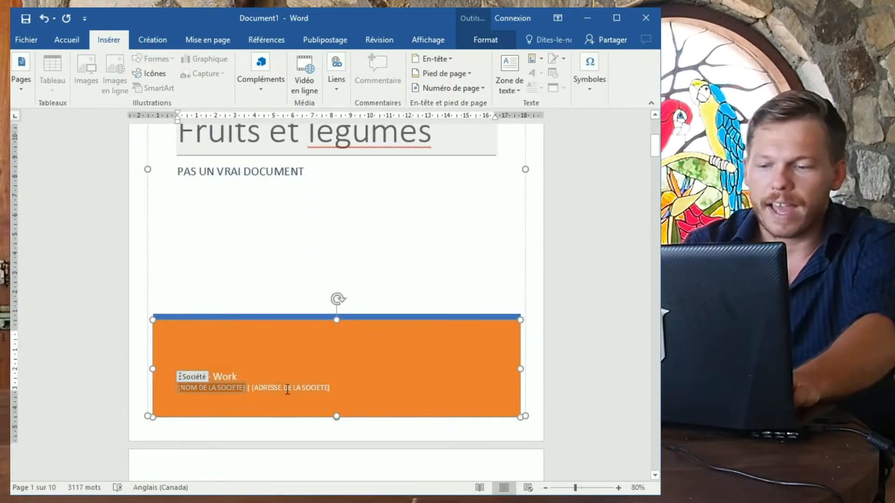
pyautogui.write('LA CITE')
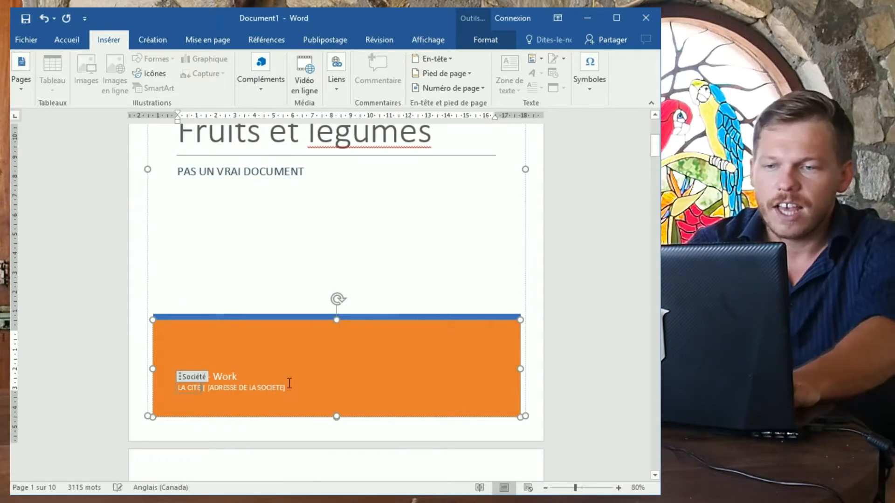
pyautogui.click(246, 389)
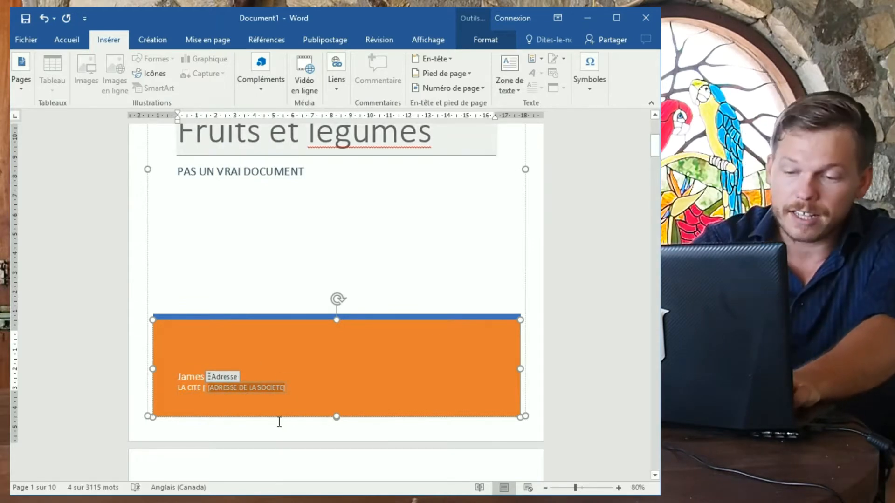
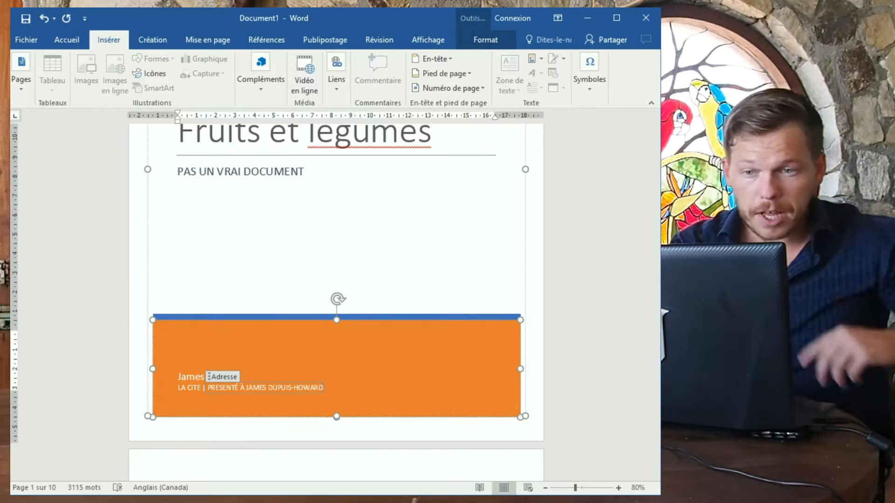
# Deselect the cover elements and review the finished cover page.
pyautogui.scroll(-2, 291, 289)
pyautogui.scroll(10, 288, 290)
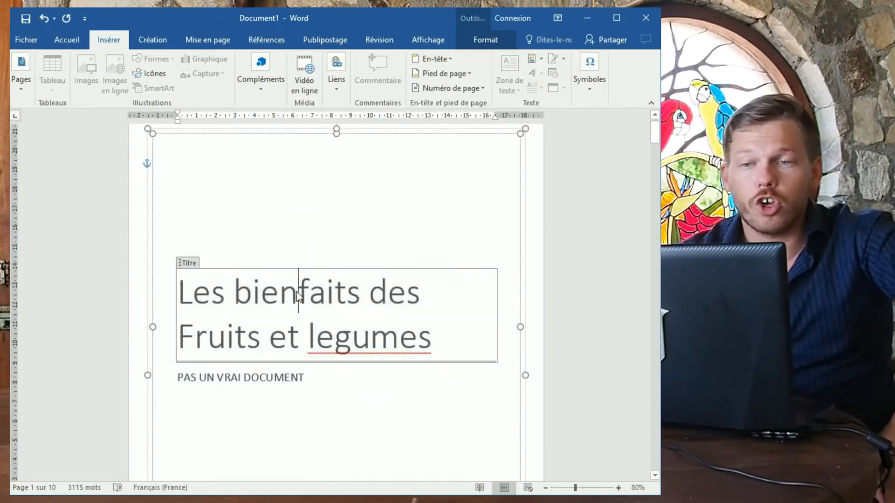
pyautogui.click(298, 292)
pyautogui.click(600, 336)
pyautogui.scroll(-6, 594, 332)
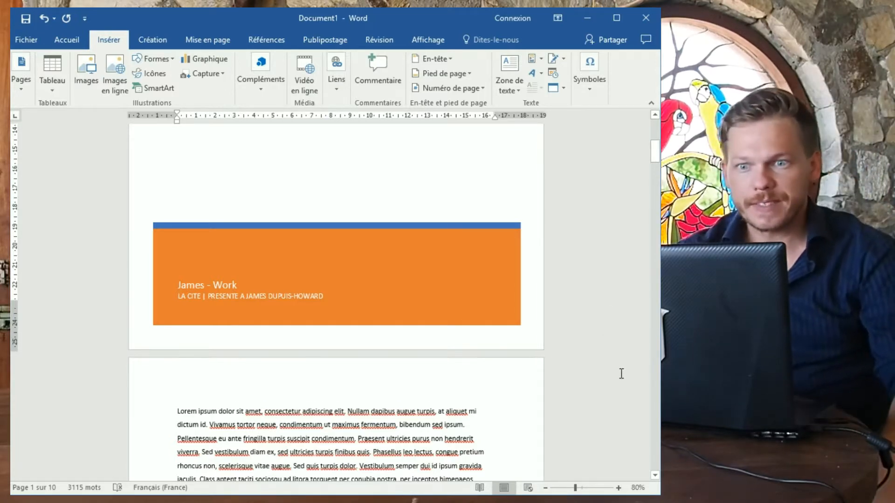
pyautogui.scroll(8, 578, 337)
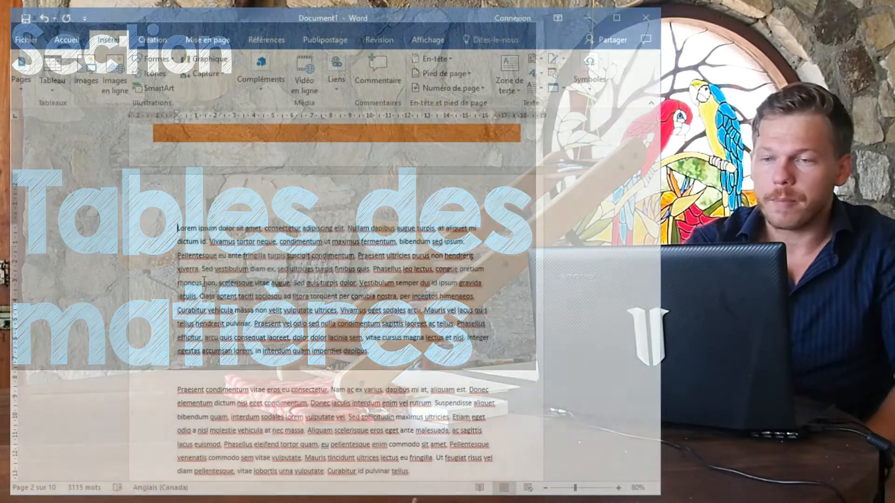
# Add a 'Fruits' line above the first paragraph and try bold, italic, underline and larger size.
pyautogui.press('Return')
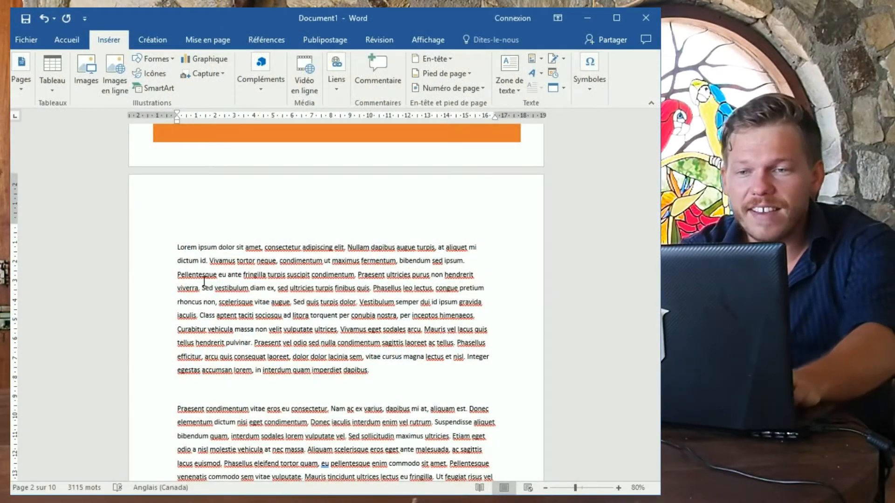
pyautogui.write('Fruits')
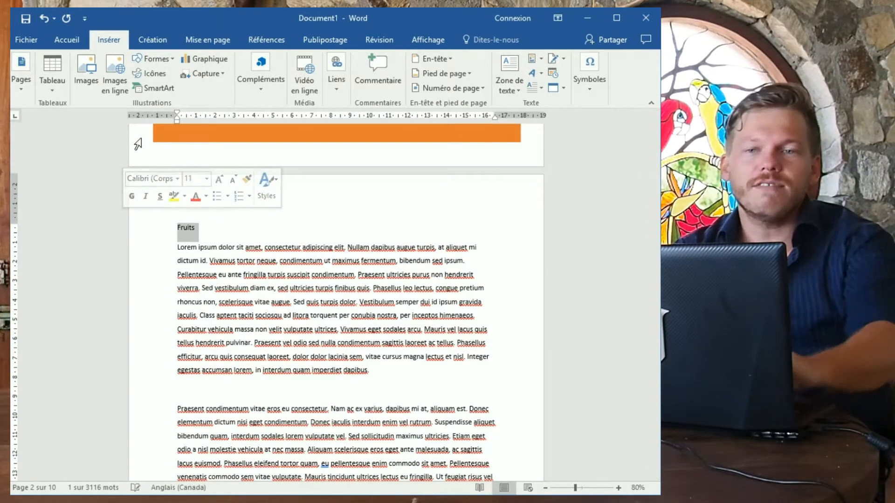
pyautogui.click(83, 46)
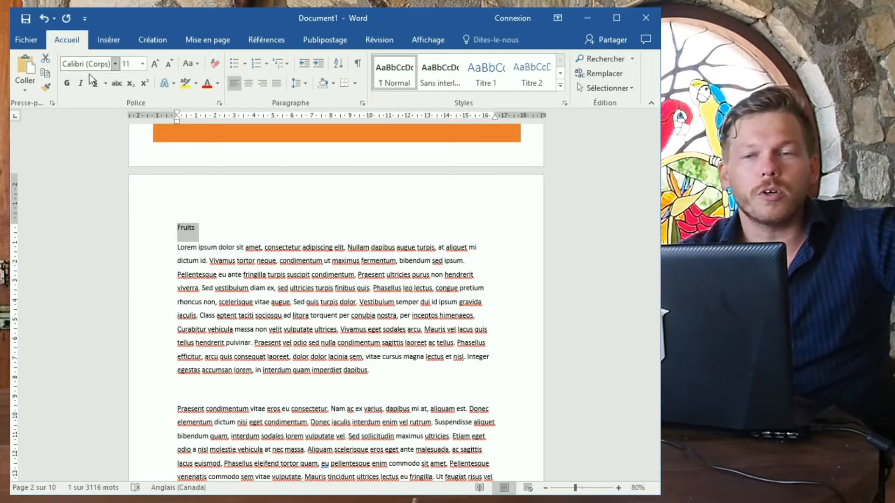
pyautogui.click(70, 86)
pyautogui.click(80, 83)
pyautogui.click(96, 83)
pyautogui.click(154, 62)
pyautogui.click(154, 62)
pyautogui.click(154, 62)
pyautogui.click(153, 62)
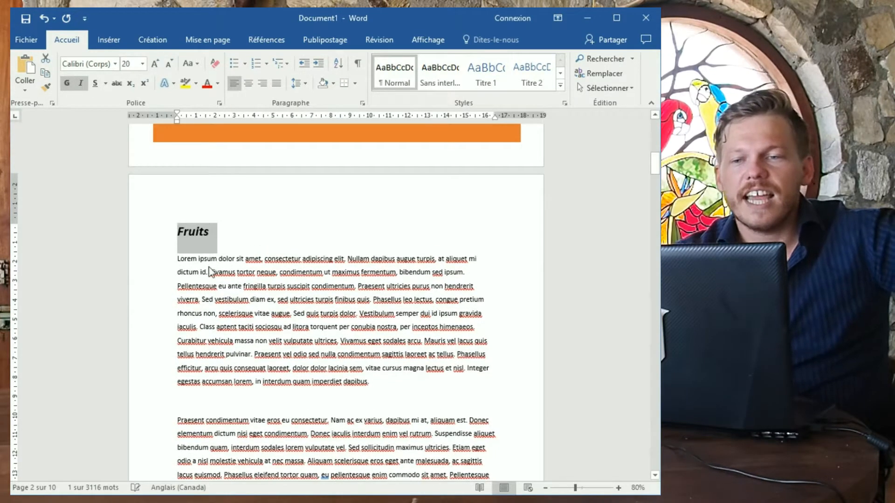
pyautogui.click(187, 218)
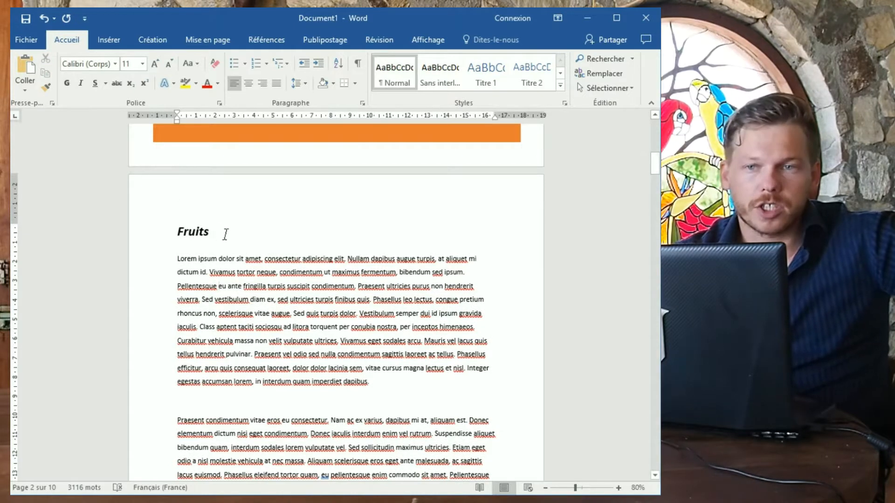
# Clear the manual formatting from Fruits and apply the Titre 1 style.
pyautogui.moveTo(226, 234); pyautogui.dragTo(177, 232)
pyautogui.click(215, 65)
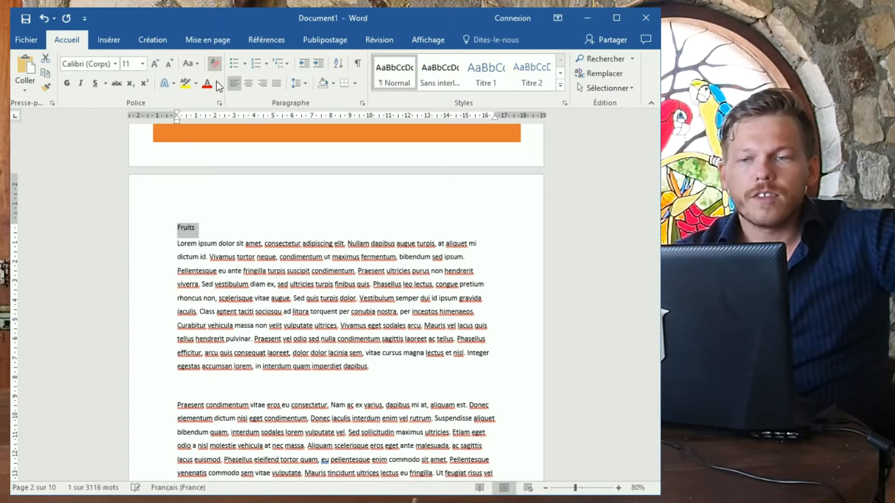
pyautogui.click(219, 229)
pyautogui.doubleClick(186, 228)
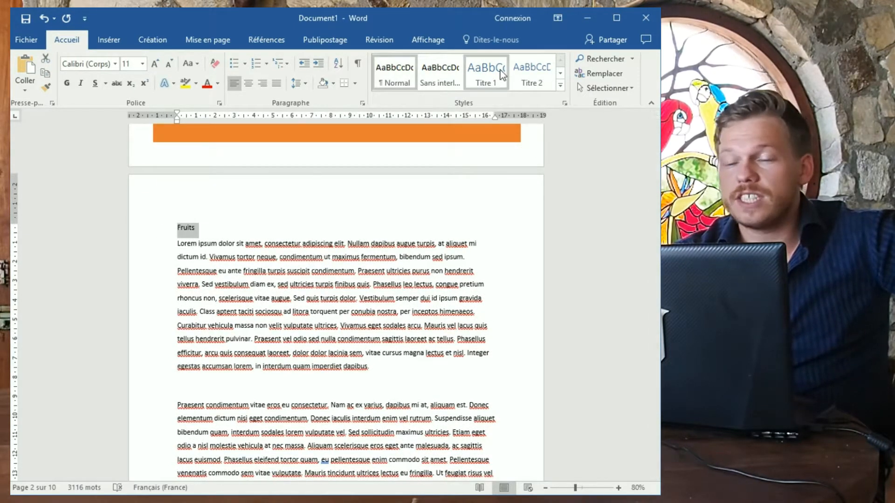
pyautogui.click(485, 78)
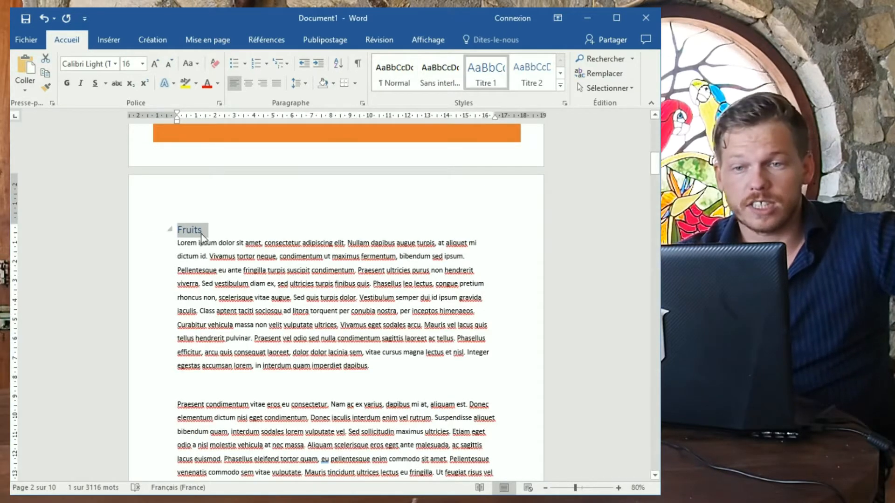
pyautogui.click(222, 236)
pyautogui.moveTo(206, 231); pyautogui.dragTo(177, 230)
pyautogui.click(215, 242)
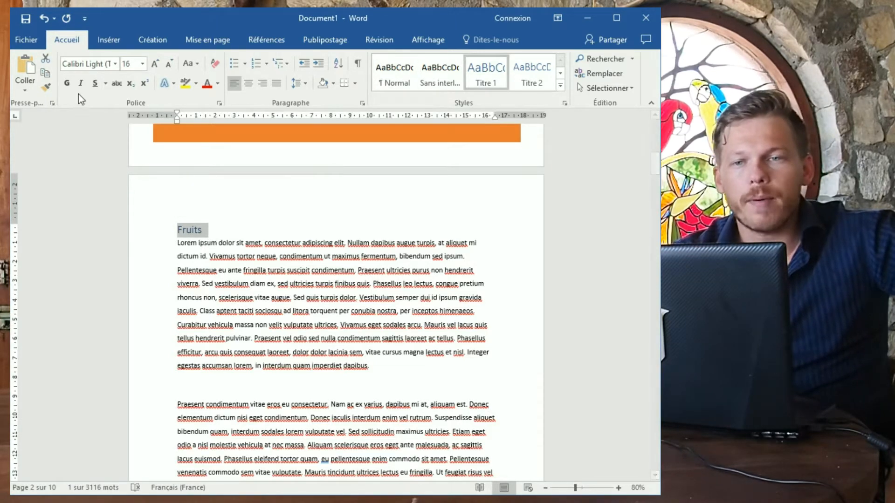
# Format the Fruits heading in Broadway, 36 pt, italic.
pyautogui.click(116, 65)
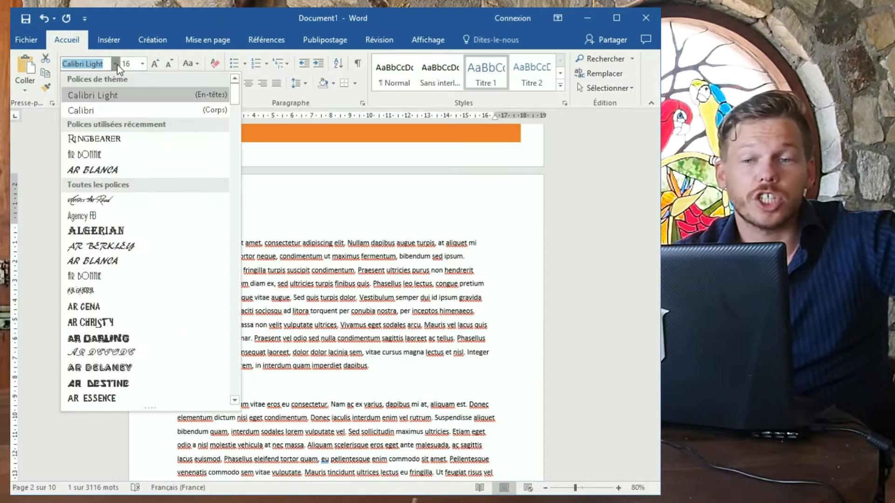
pyautogui.scroll(-10, 135, 261)
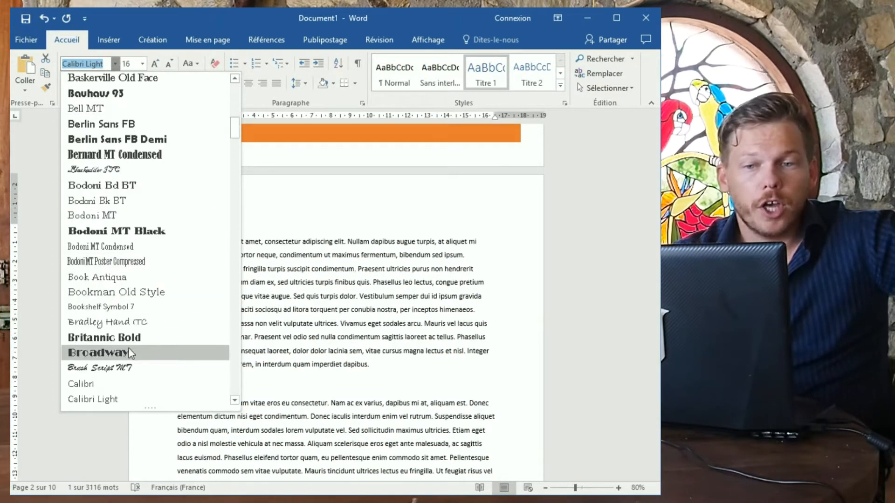
pyautogui.click(133, 356)
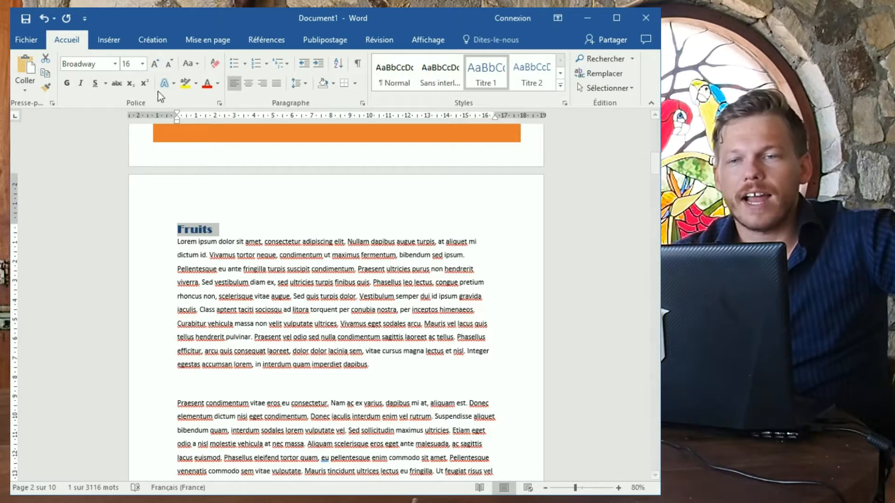
pyautogui.click(157, 64)
pyautogui.click(157, 64)
pyautogui.click(158, 64)
pyautogui.click(157, 64)
pyautogui.click(157, 64)
pyautogui.click(157, 64)
pyautogui.click(157, 64)
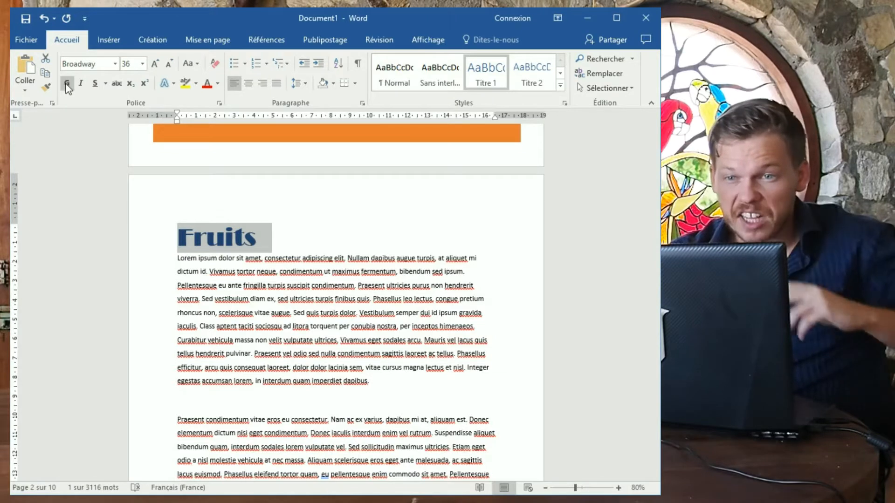
pyautogui.click(80, 84)
pyautogui.click(261, 237)
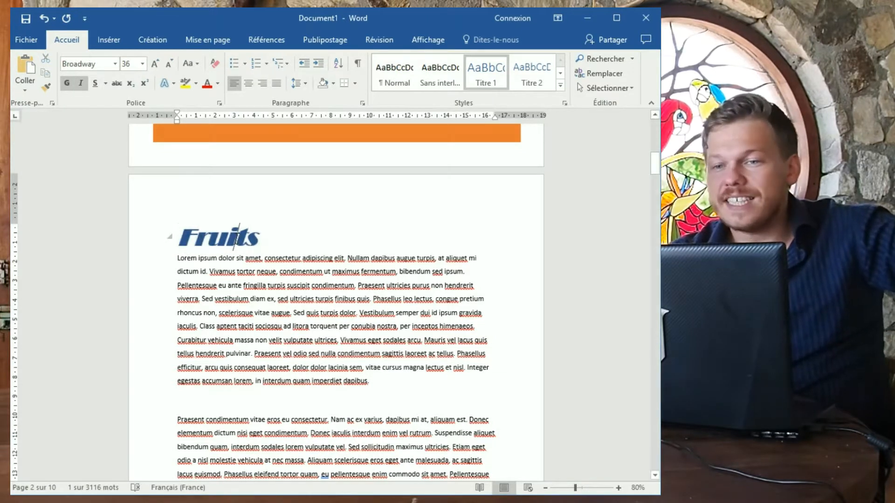
# Remove the custom Broadway formatting from the Fruits heading.
pyautogui.doubleClick(259, 237)
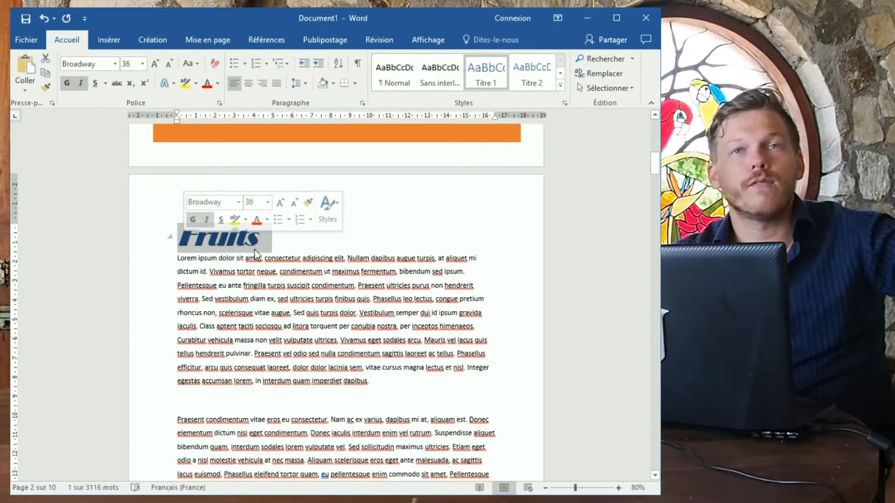
pyautogui.rightClick(494, 83)
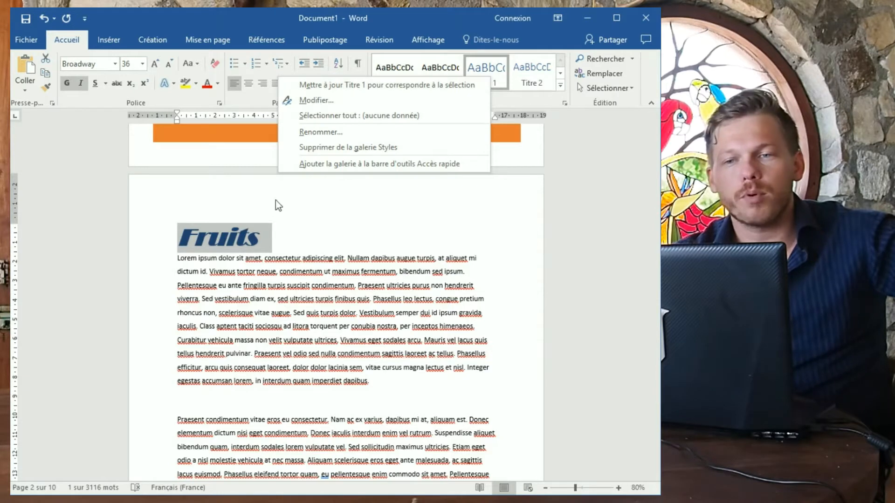
pyautogui.press('Escape')
pyautogui.click(320, 242)
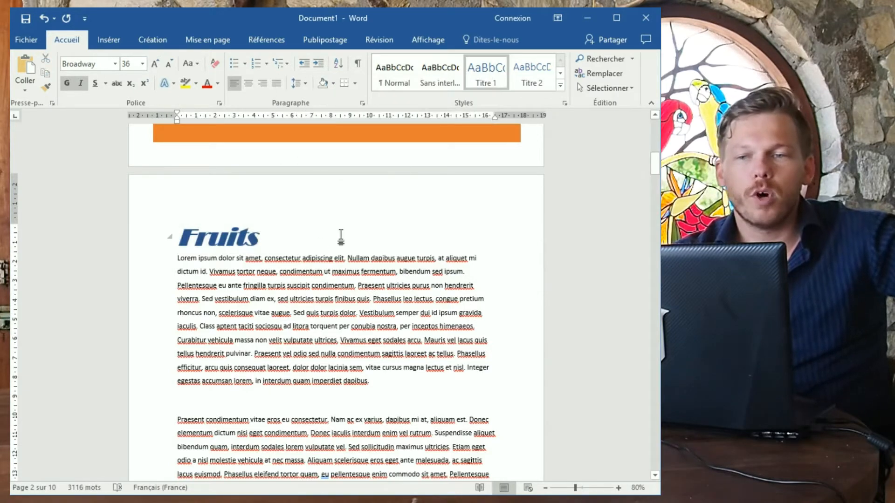
pyautogui.click(155, 244)
pyautogui.click(215, 63)
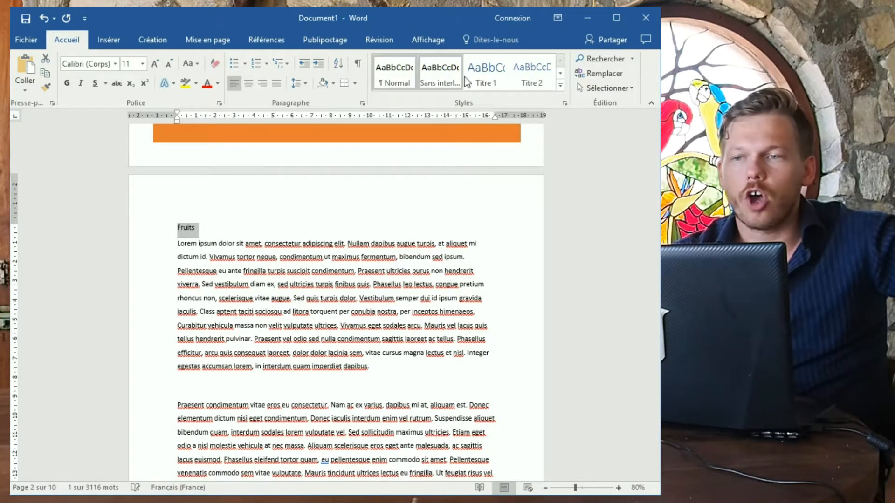
# Type the titles 'Kiwi' and 'Fraise' on empty lines in the text.
pyautogui.click(232, 240)
pyautogui.scroll(-6, 243, 269)
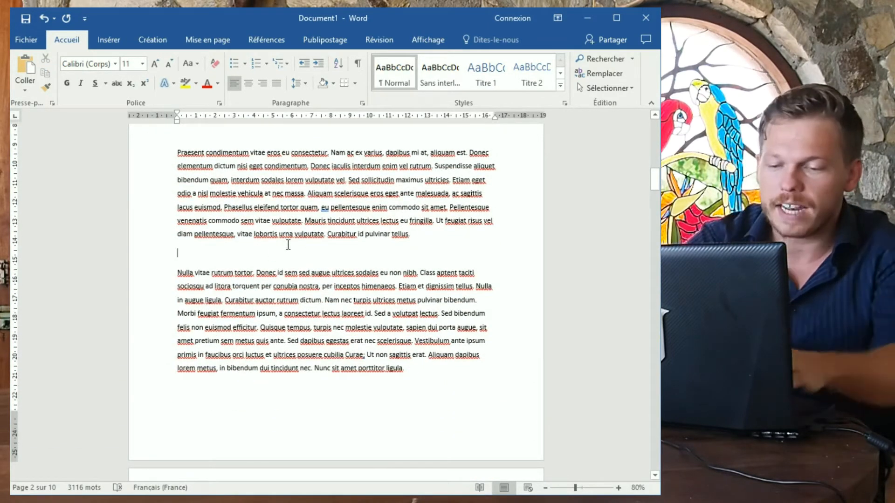
pyautogui.write('Kiwi')
pyautogui.scroll(-10, 295, 232)
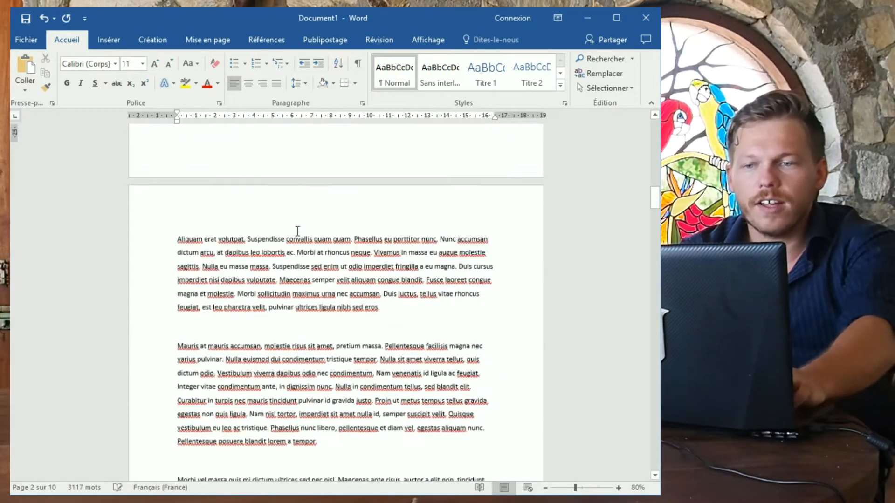
pyautogui.scroll(1, 229, 171)
pyautogui.click(226, 196)
pyautogui.write('Fraise')
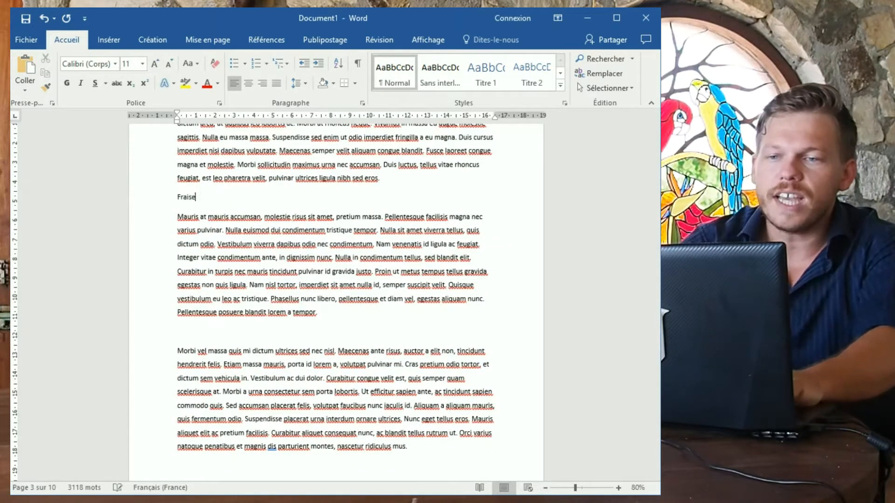
pyautogui.scroll(5, 239, 200)
pyautogui.scroll(2, 239, 199)
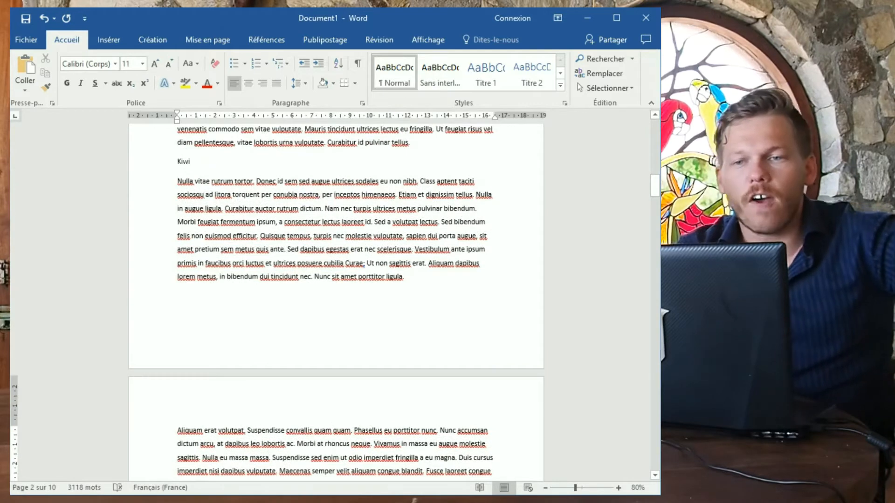
# Apply the Titre 1 heading style to Kiwi.
pyautogui.doubleClick(183, 162)
pyautogui.scroll(6, 242, 202)
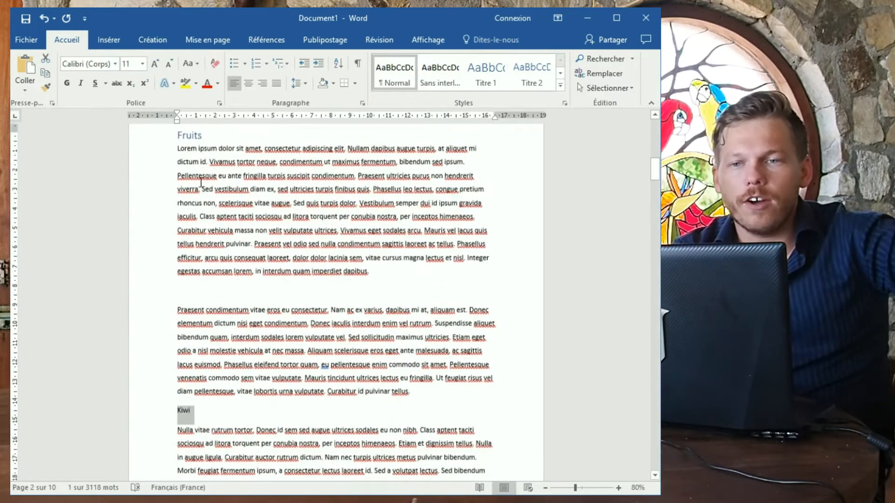
pyautogui.scroll(-2, 242, 205)
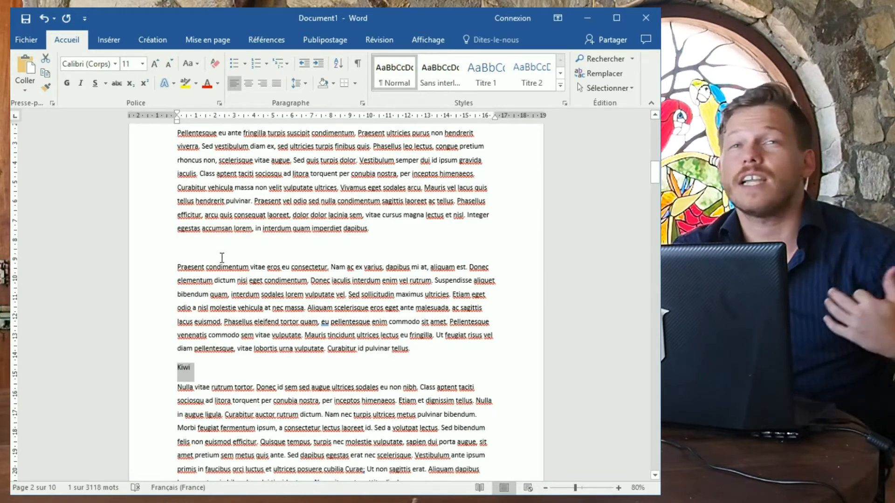
pyautogui.click(477, 85)
pyautogui.scroll(-7, 477, 85)
pyautogui.scroll(-7, 311, 223)
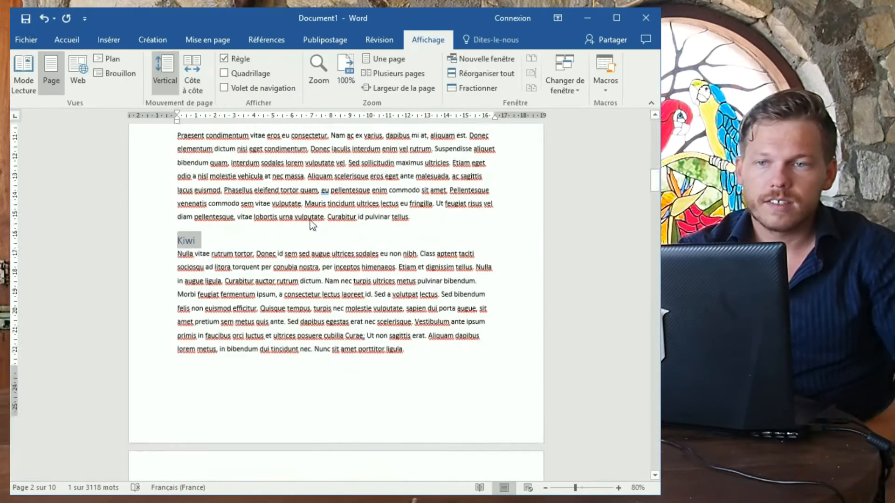
# Apply the Titre 2 subheading style to Fraise.
pyautogui.click(65, 39)
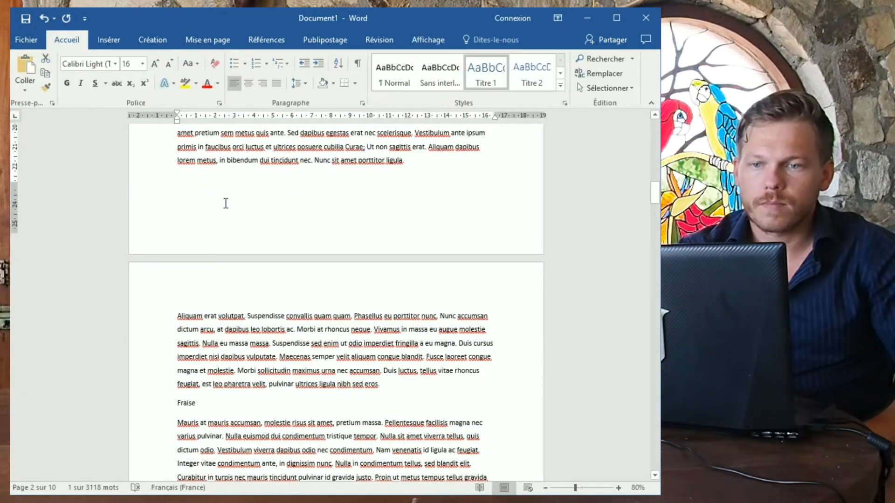
pyautogui.scroll(-3, 219, 220)
pyautogui.doubleClick(188, 243)
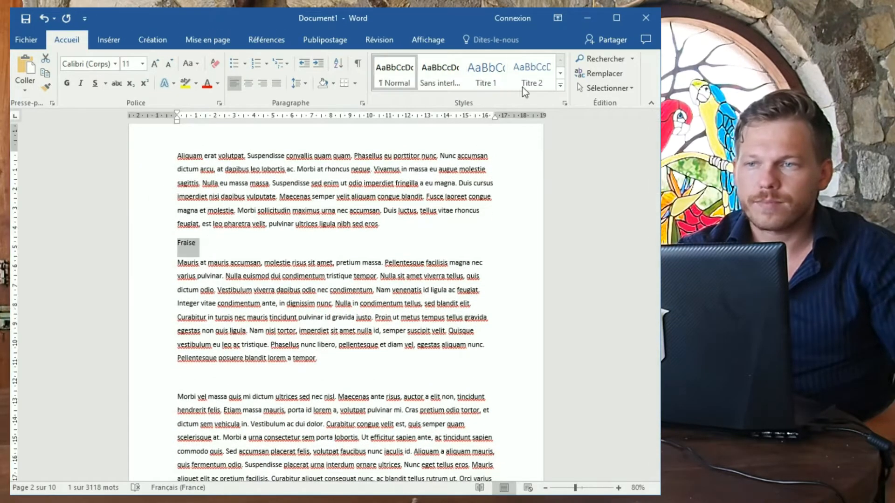
pyautogui.click(532, 75)
pyautogui.scroll(-6, 395, 287)
pyautogui.scroll(-20, 396, 287)
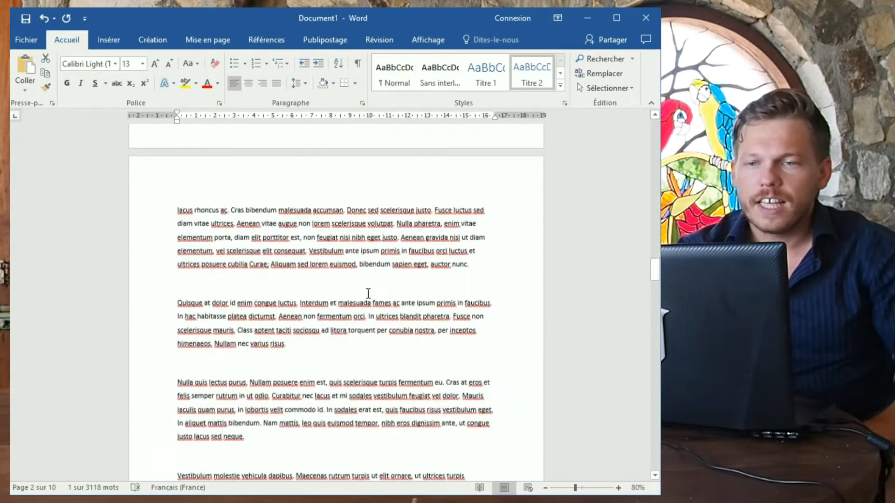
# Add a 'Legumes' title after the paragraph ending 'risus.' styled as Titre 1.
pyautogui.click(302, 205)
pyautogui.press('Return')
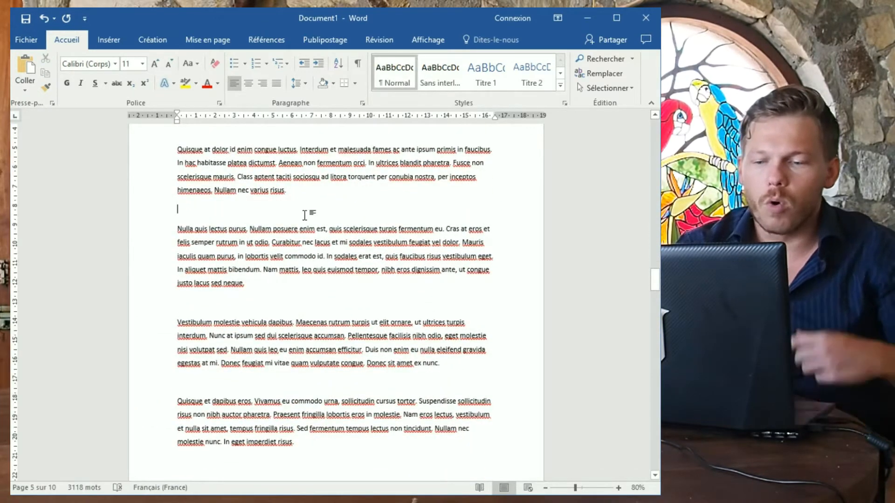
pyautogui.write('Legumes')
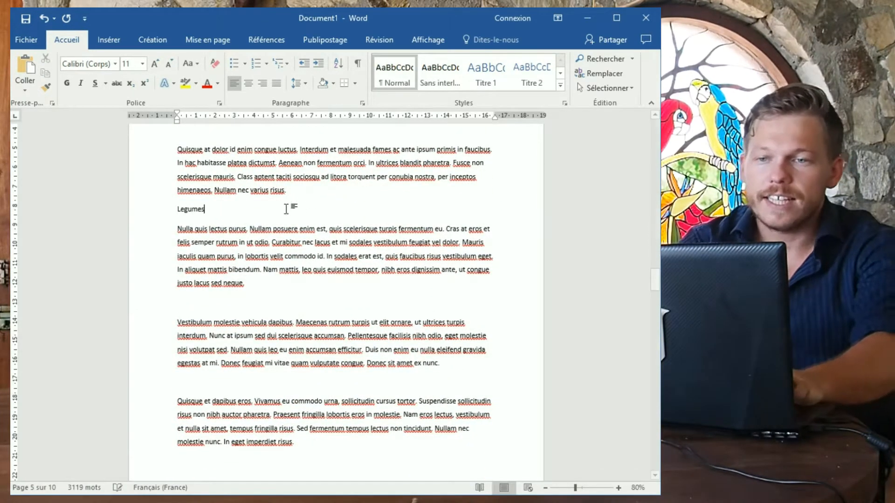
pyautogui.doubleClick(196, 205)
pyautogui.click(486, 75)
pyautogui.scroll(-8, 258, 336)
# Add 'Salade' and 'Carotte' titles further down, both styled as Titre 2.
pyautogui.click(234, 377)
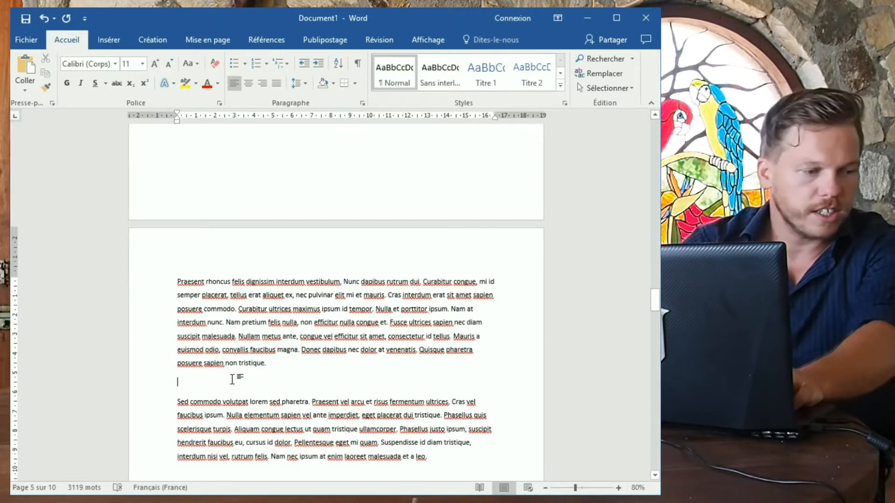
pyautogui.write('Salade')
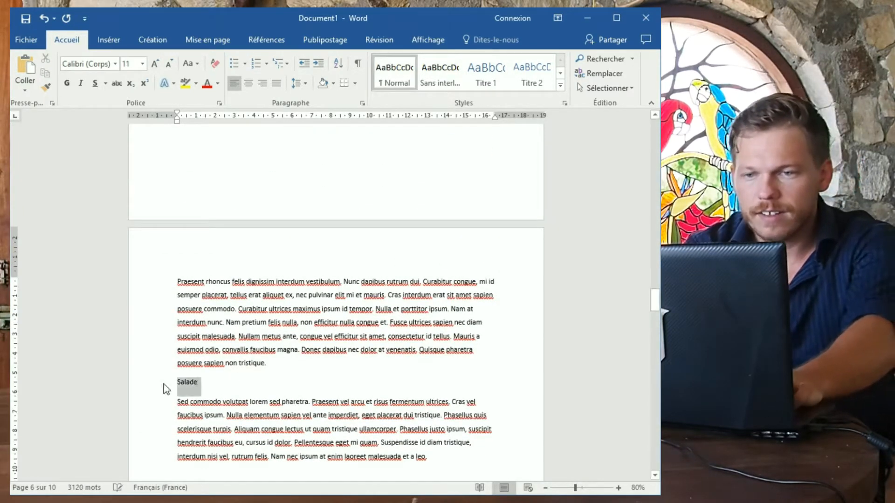
pyautogui.click(532, 74)
pyautogui.scroll(-7, 280, 382)
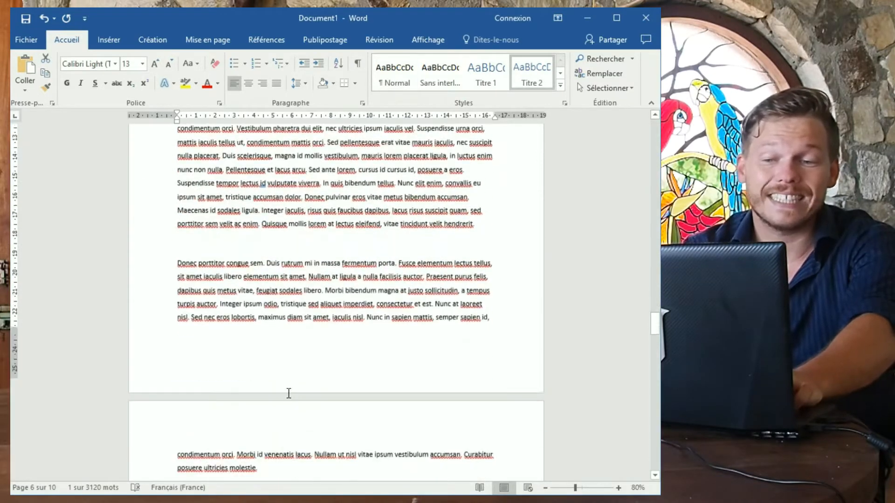
pyautogui.scroll(-15, 289, 394)
pyautogui.click(319, 305)
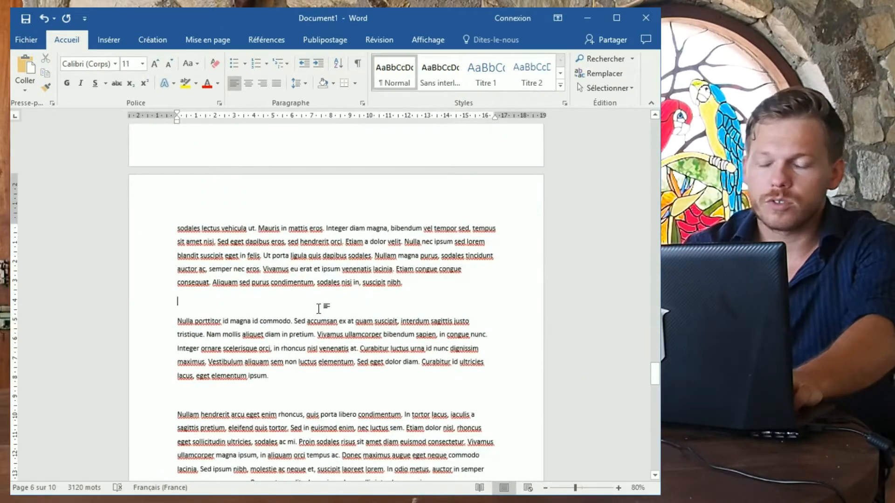
pyautogui.write('Carotte')
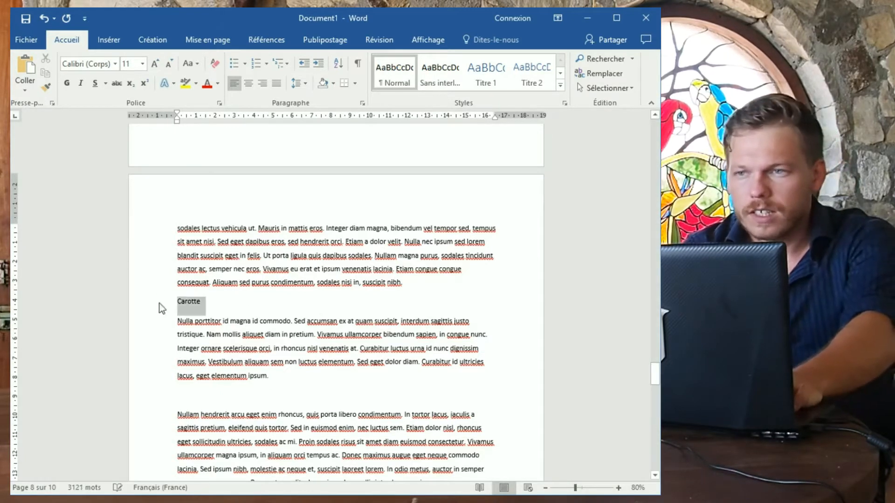
pyautogui.click(532, 74)
pyautogui.scroll(8, 425, 300)
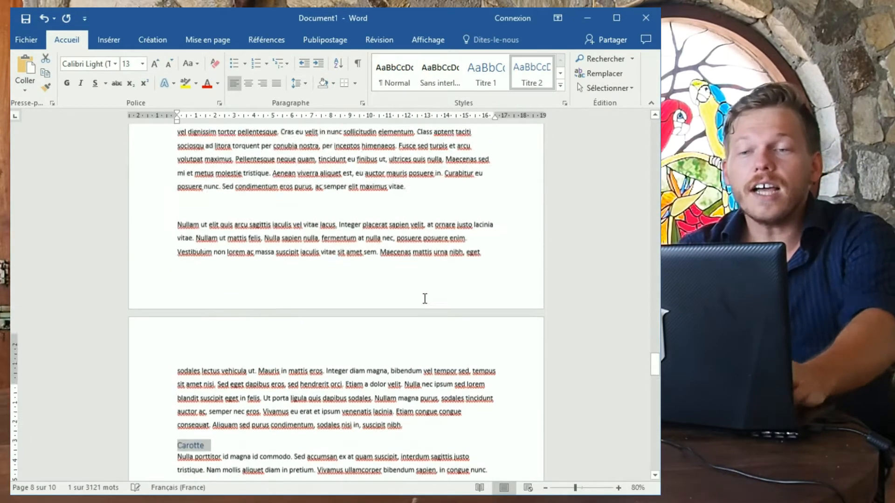
pyautogui.scroll(5, 420, 298)
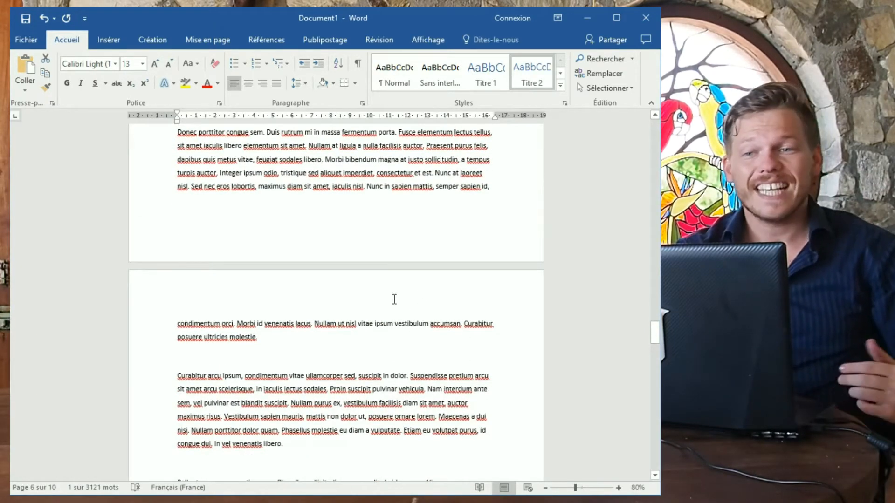
pyautogui.scroll(8, 420, 292)
pyautogui.scroll(10, 355, 275)
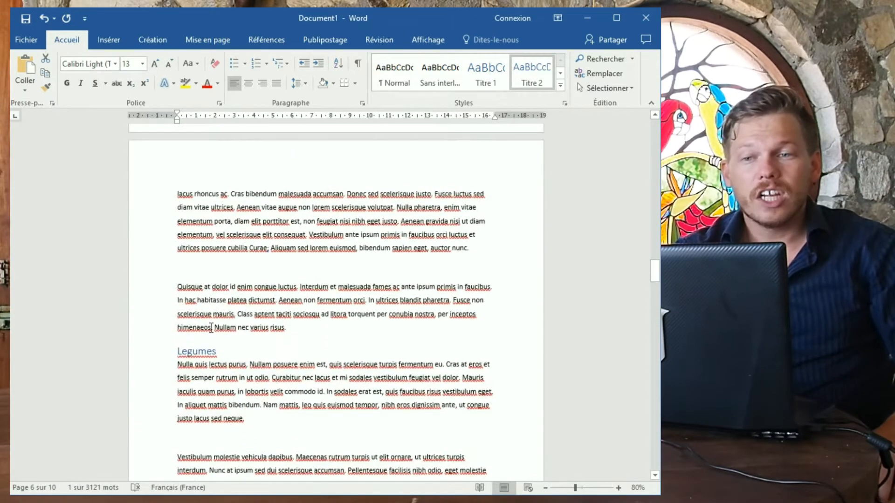
pyautogui.scroll(10, 221, 309)
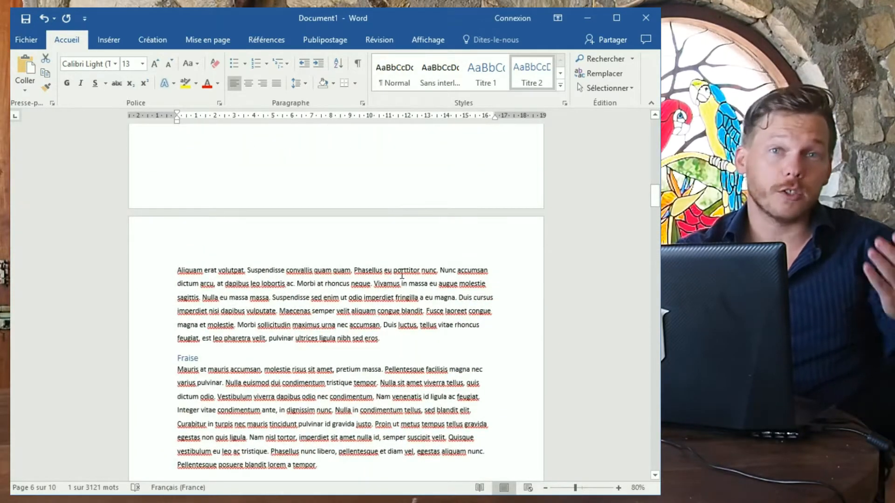
pyautogui.scroll(10, 444, 202)
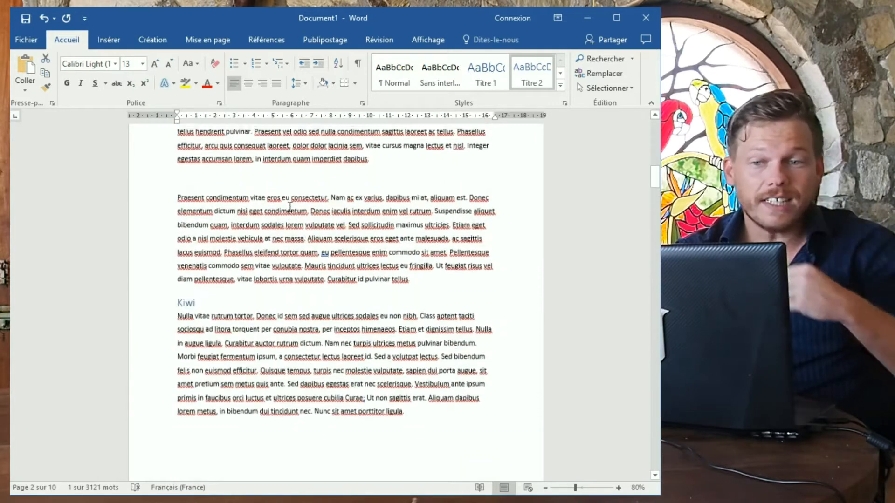
# Add a page break before the Fruits heading, leaving a blank page 2 after the cover.
pyautogui.click(168, 367)
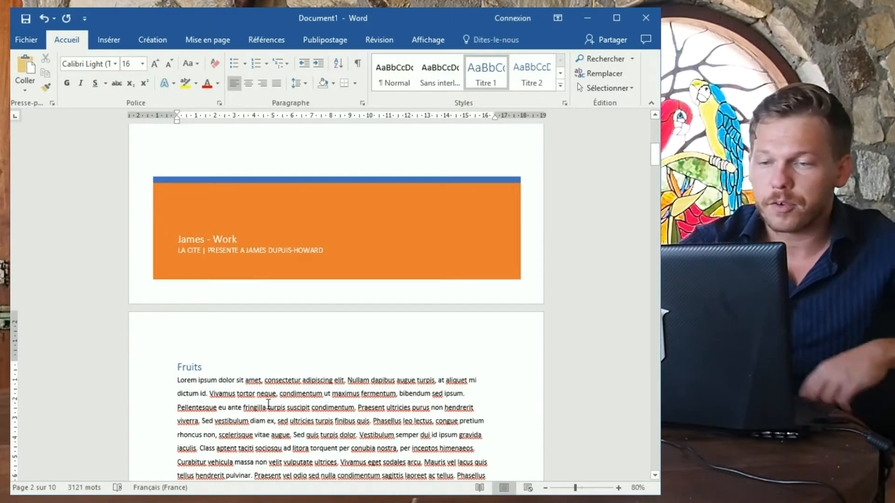
pyautogui.scroll(6, 261, 403)
pyautogui.scroll(-4, 267, 404)
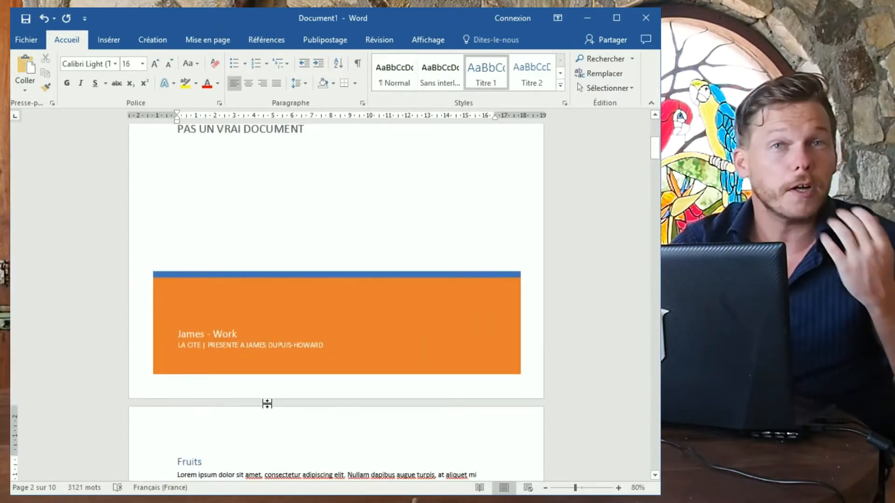
pyautogui.hotkey('ctrl', 'Return')
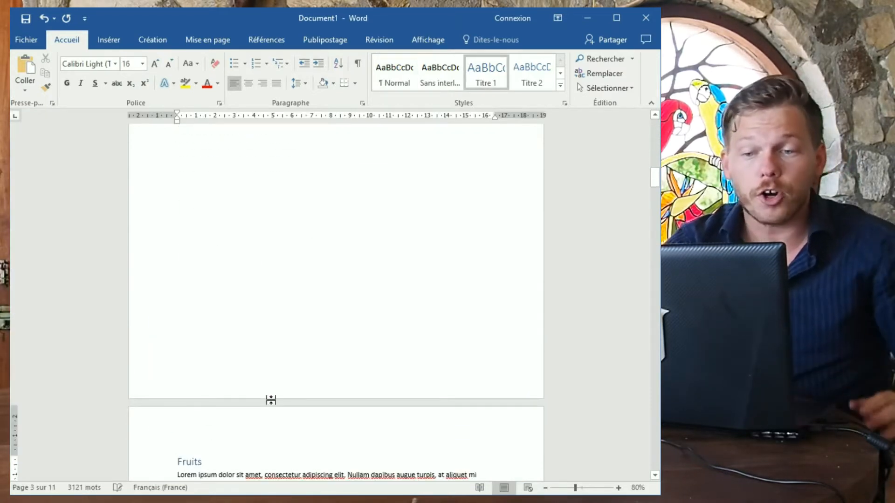
pyautogui.click(260, 293)
pyautogui.scroll(-4, 281, 369)
pyautogui.scroll(4, 226, 363)
pyautogui.scroll(3, 219, 365)
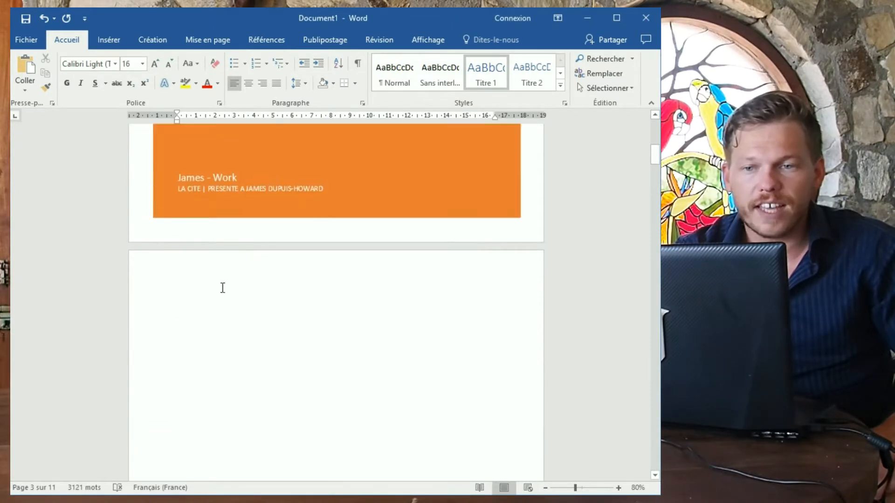
pyautogui.click(226, 319)
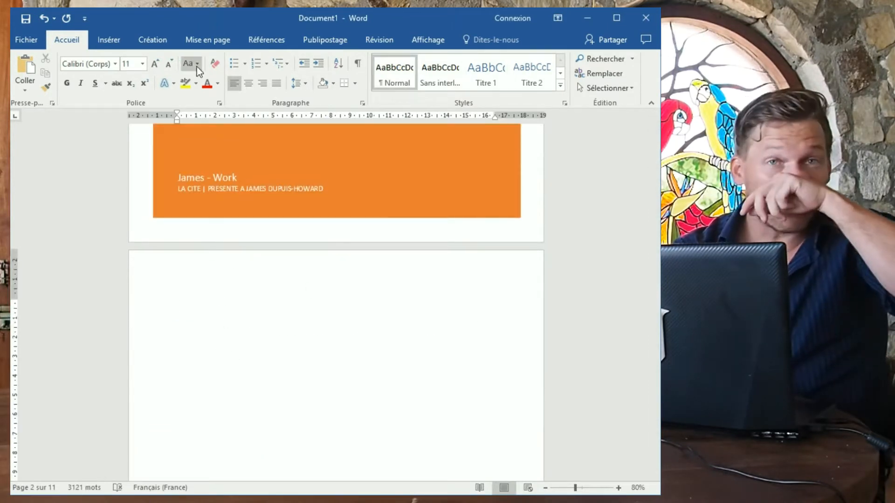
# Insert the Références 'Table automatique 2' table of contents on the blank page 2.
pyautogui.click(267, 41)
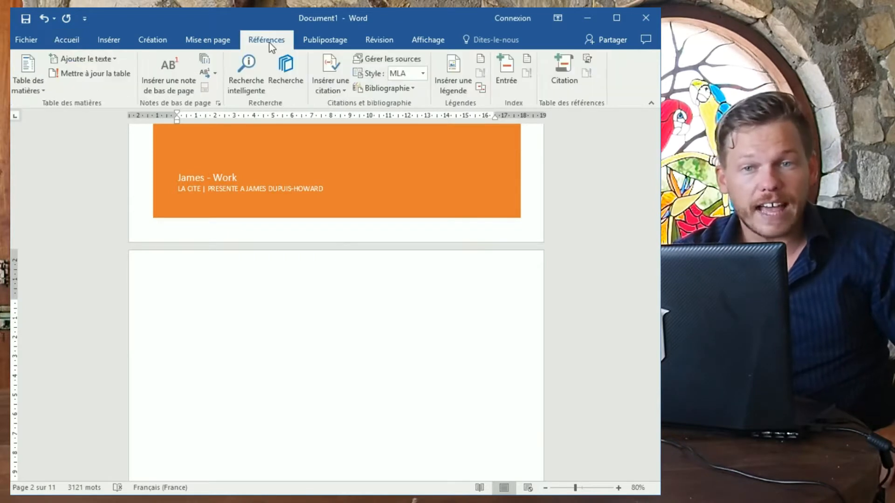
pyautogui.click(37, 82)
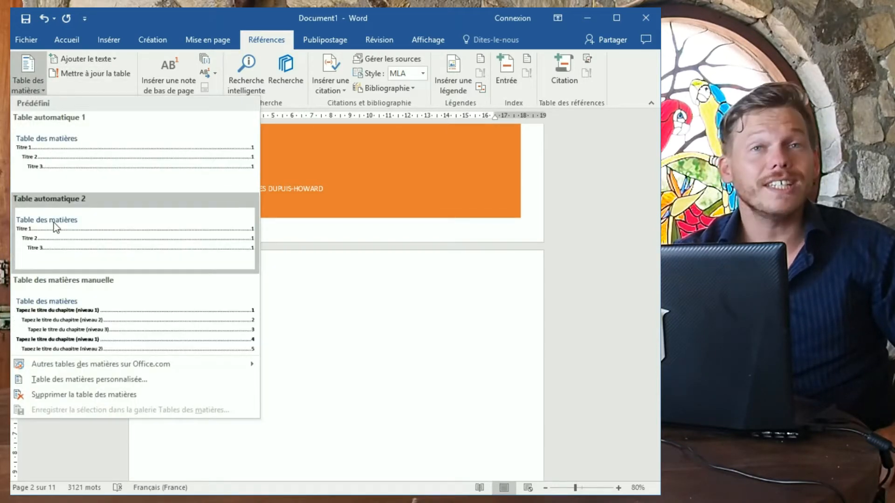
pyautogui.click(55, 223)
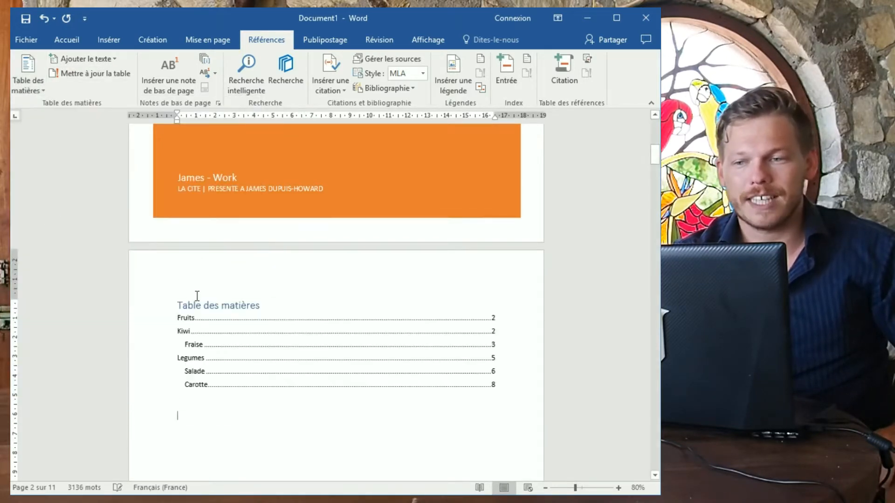
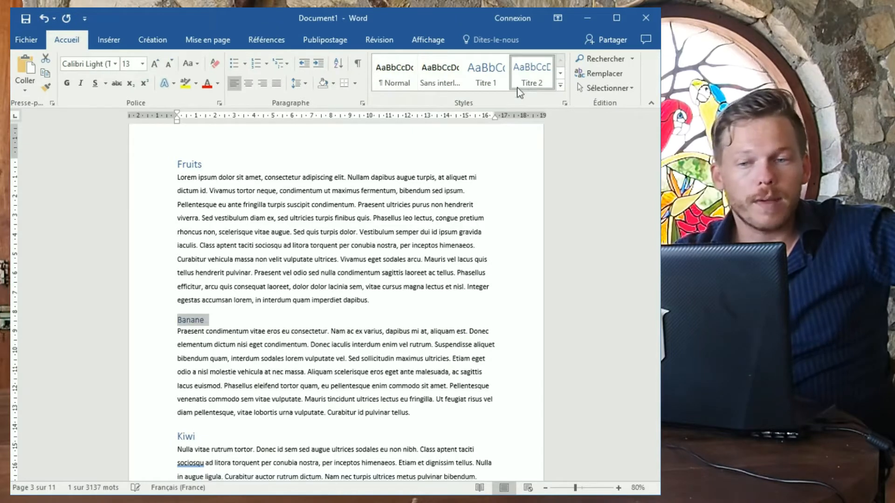
# Deselect the Banane heading, now styled as Titre 2.
pyautogui.press('Right')
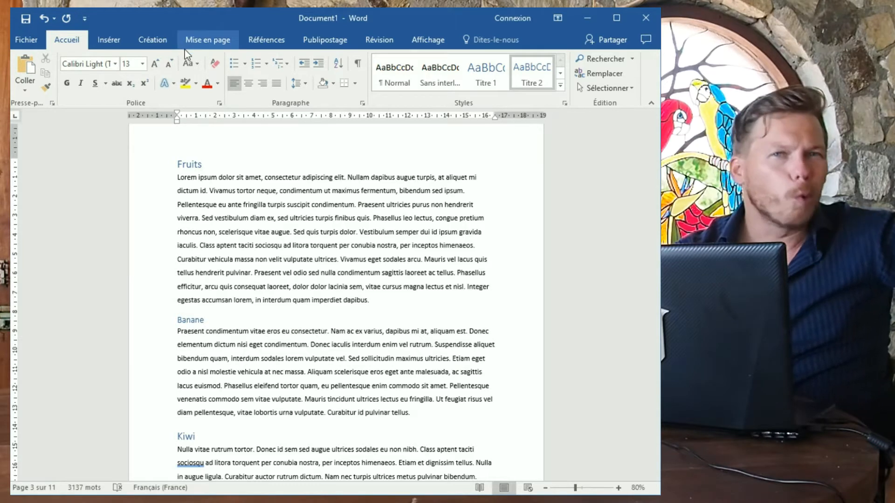
# Apply the orange boxed style set from the Création gallery to the whole document.
pyautogui.click(158, 37)
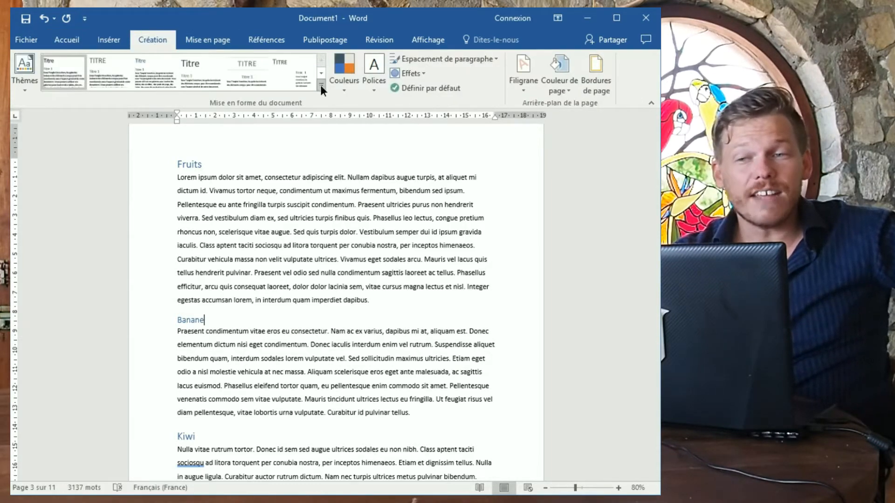
pyautogui.click(322, 86)
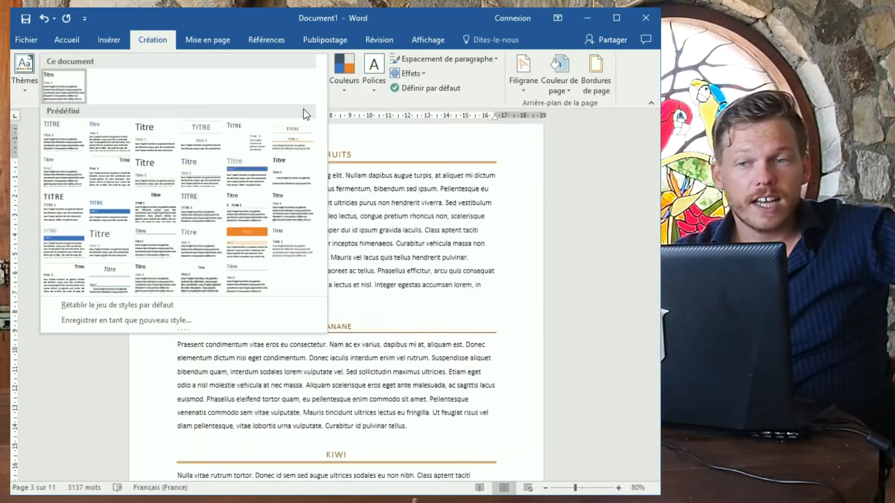
pyautogui.click(304, 107)
pyautogui.click(322, 88)
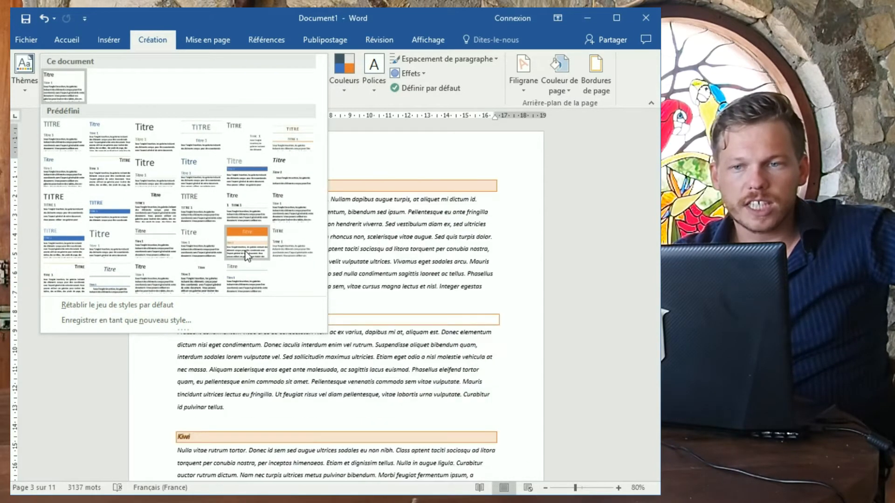
pyautogui.click(244, 247)
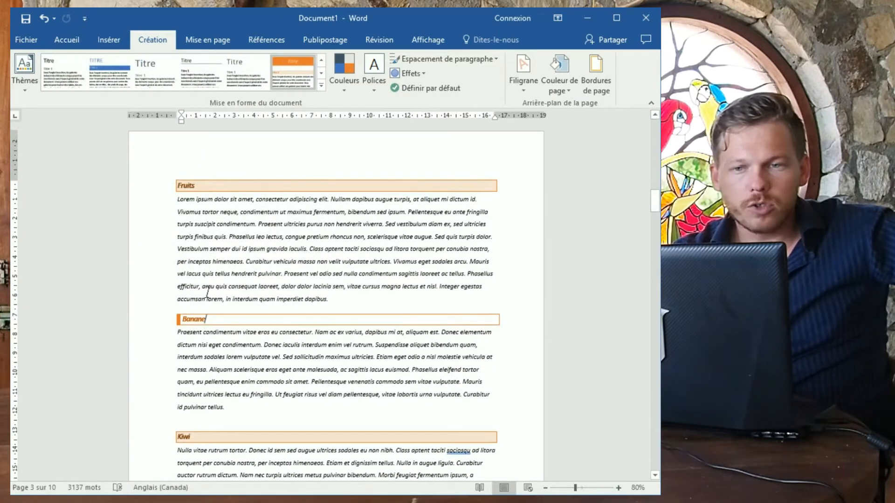
pyautogui.click(343, 289)
pyautogui.scroll(-2, 344, 289)
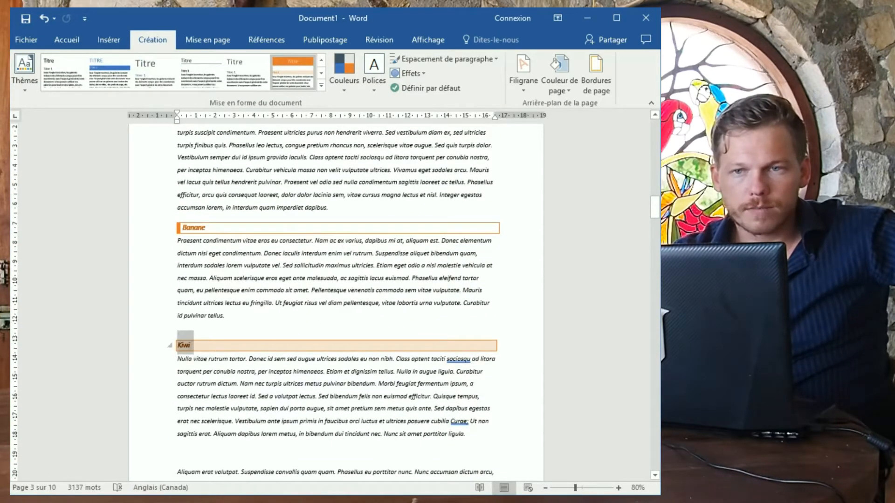
pyautogui.click(68, 40)
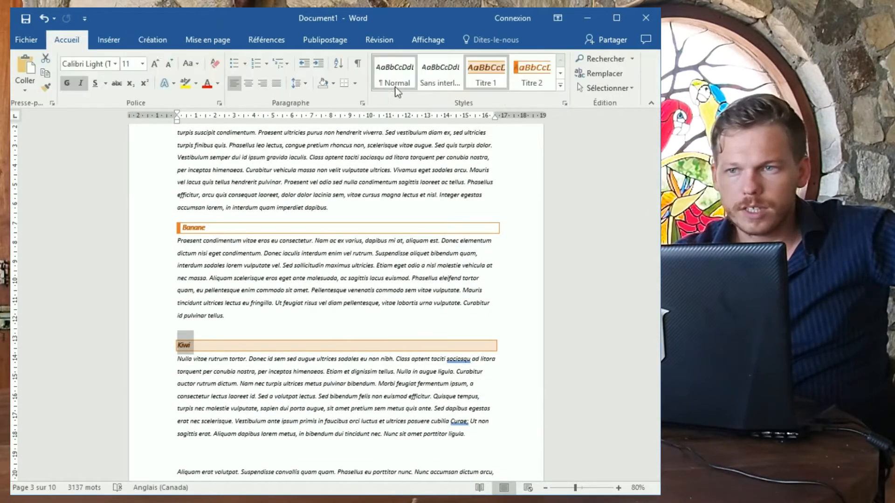
# Style the Kiwi heading as Titre 2.
pyautogui.click(525, 83)
pyautogui.scroll(-5, 280, 352)
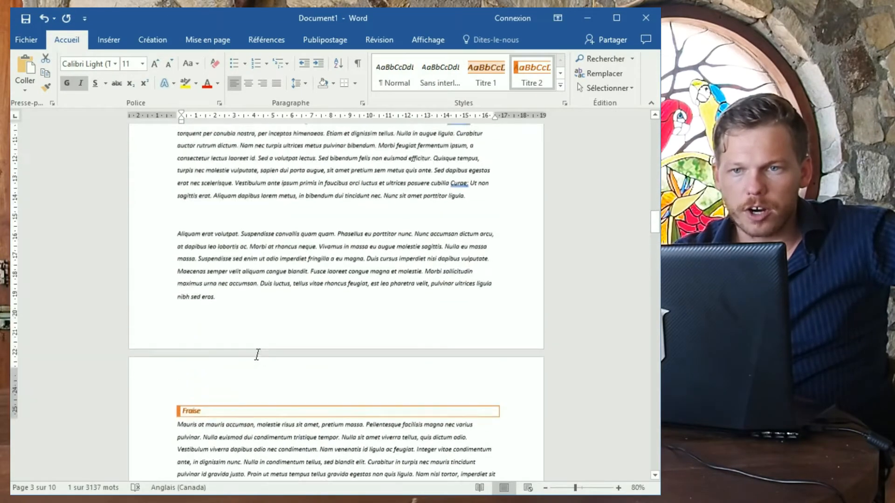
pyautogui.scroll(-5, 257, 355)
pyautogui.scroll(15, 251, 364)
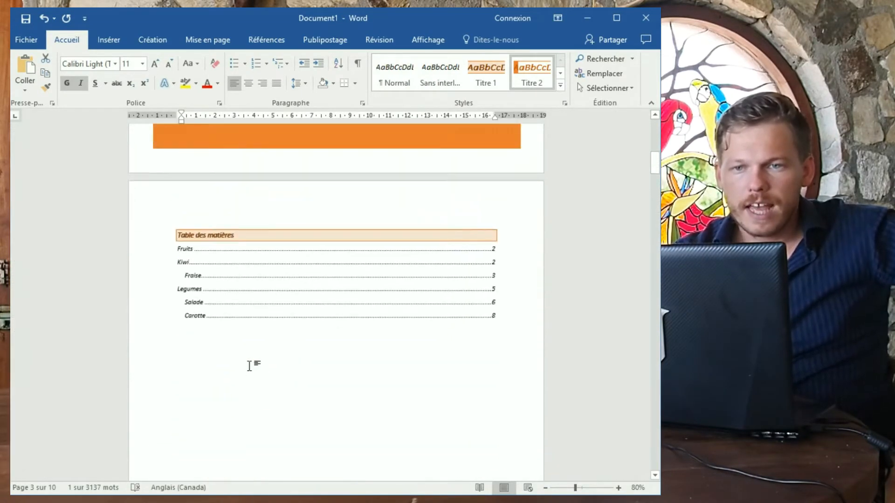
# Update the entire table of contents so Banane and Kiwi appear under Fruits.
pyautogui.click(228, 319)
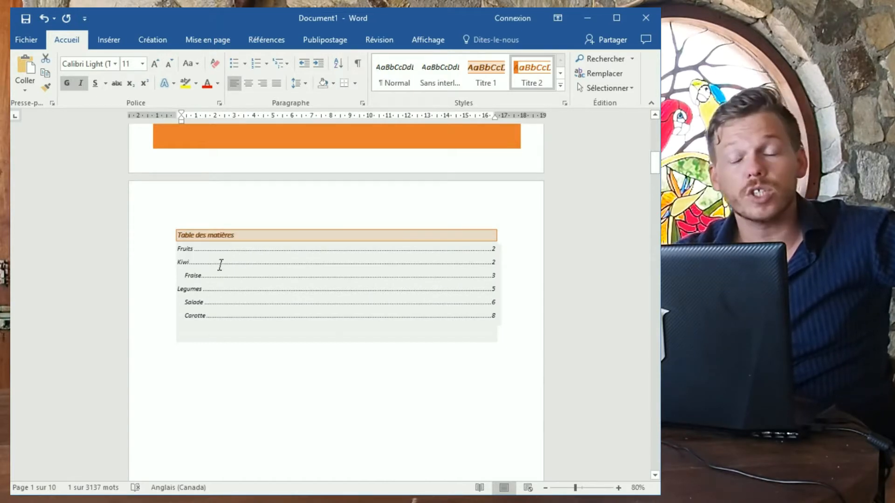
pyautogui.click(238, 262)
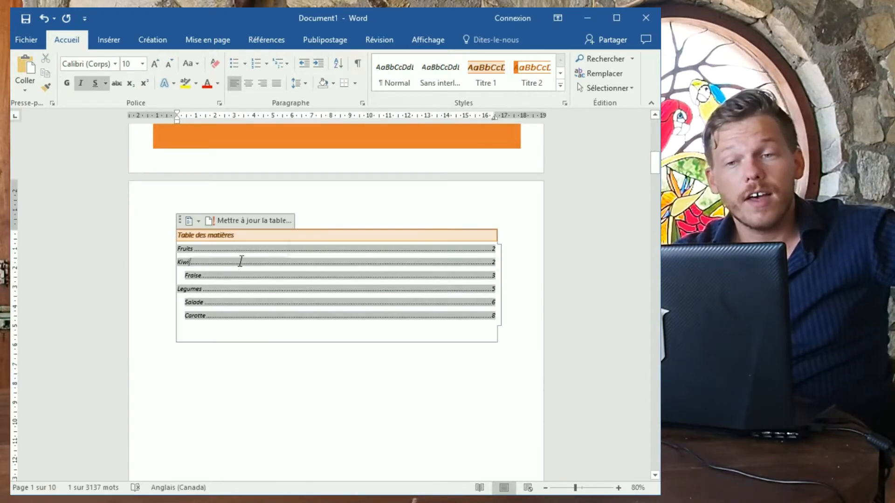
pyautogui.click(240, 221)
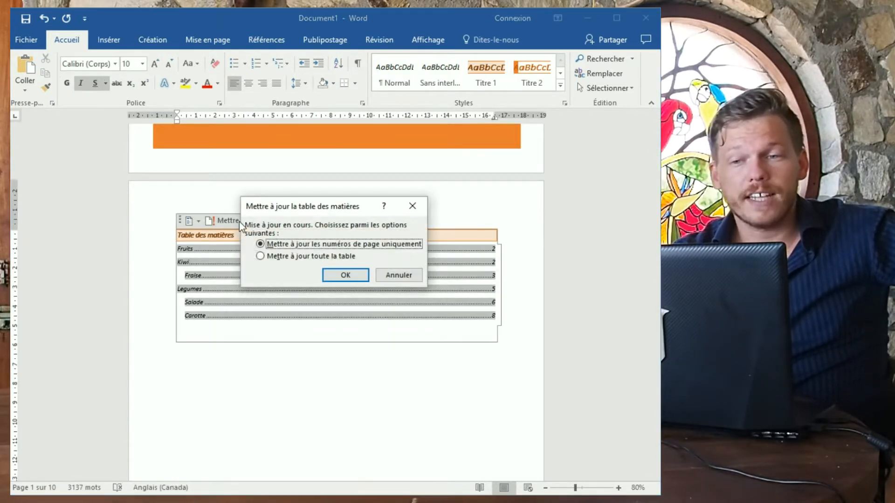
pyautogui.click(336, 276)
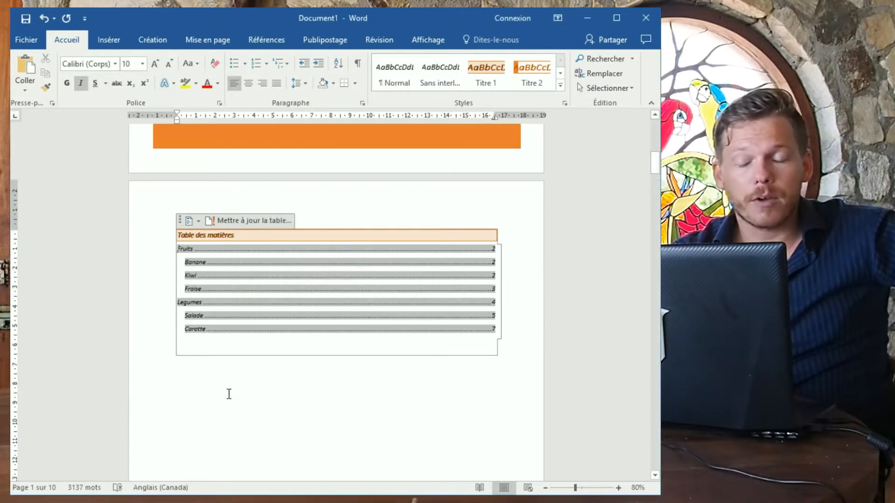
pyautogui.scroll(-4, 226, 394)
pyautogui.scroll(8, 212, 375)
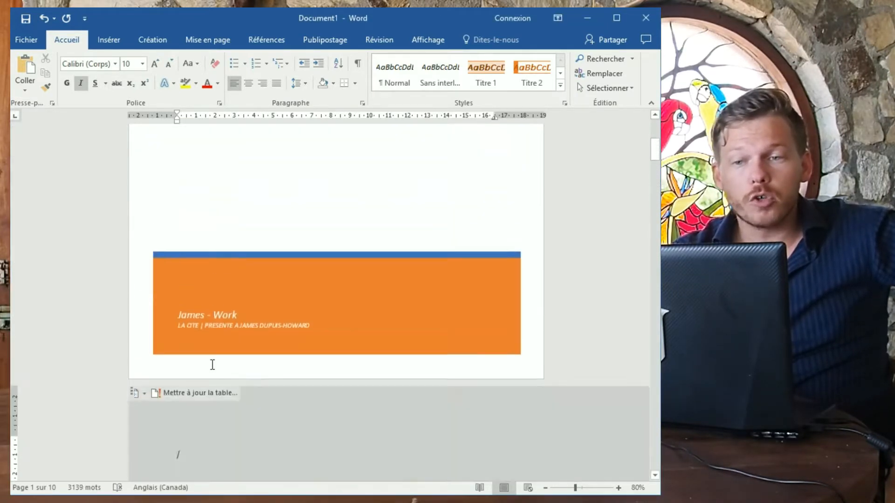
# Leave the table of contents and return to the body text.
pyautogui.scroll(3, 212, 365)
pyautogui.scroll(-8, 296, 422)
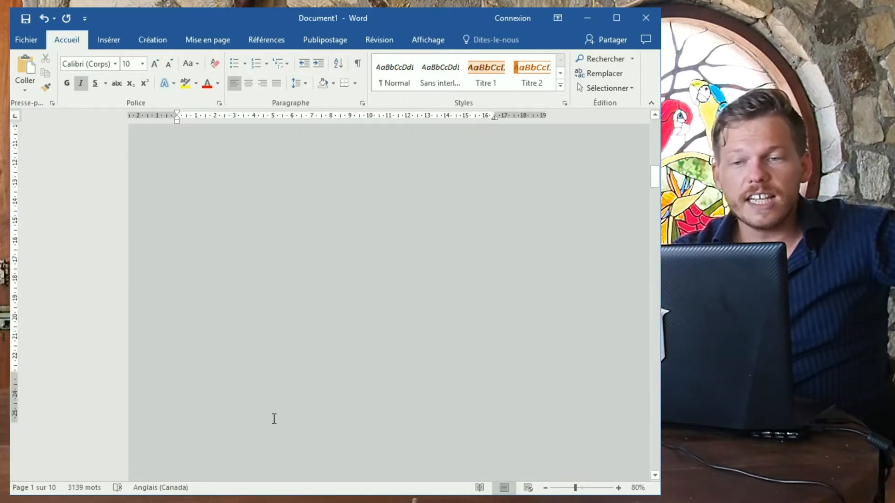
pyautogui.scroll(-5, 274, 420)
pyautogui.click(220, 365)
pyautogui.scroll(-12, 220, 373)
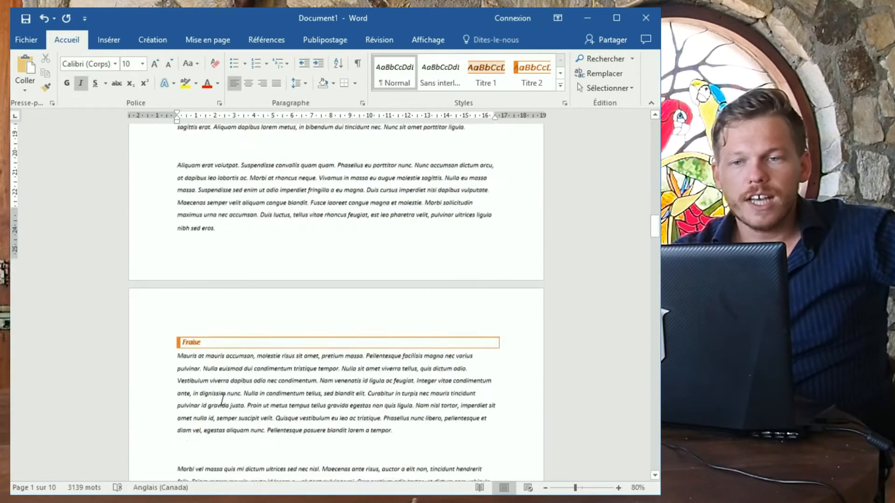
pyautogui.scroll(-4, 222, 399)
pyautogui.scroll(9, 219, 271)
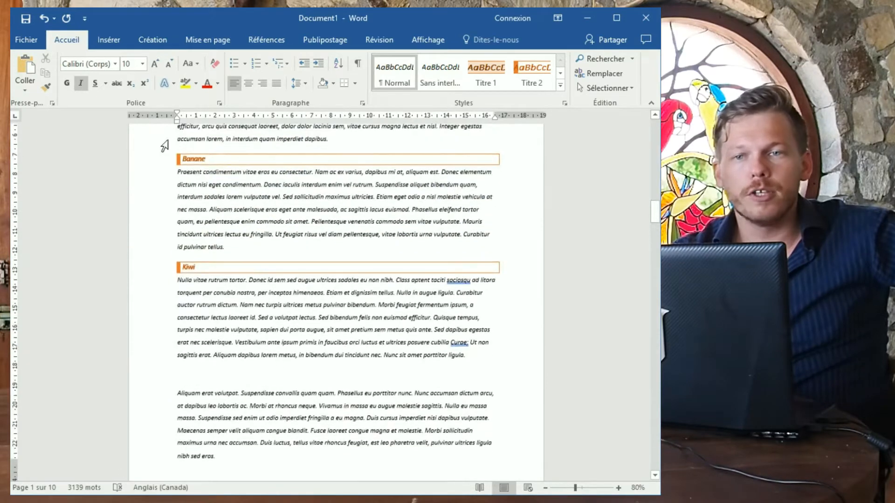
# Try Création style sets and settle on the one with plain blue headings.
pyautogui.click(146, 38)
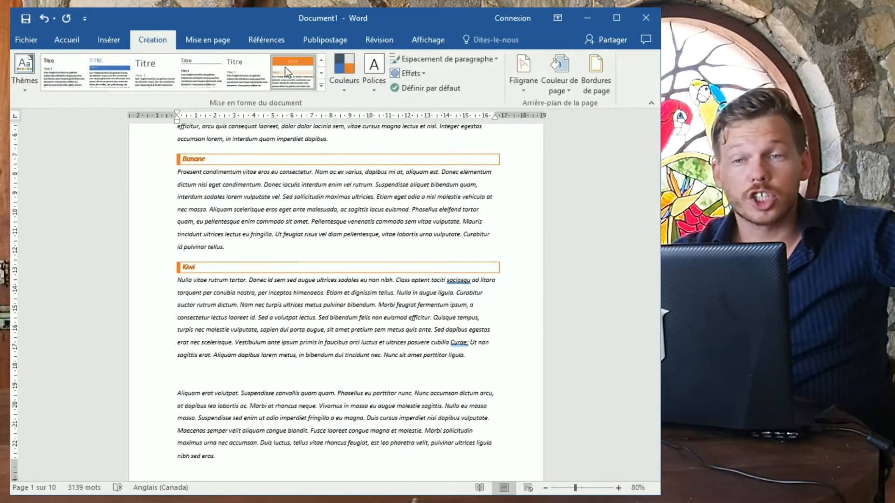
pyautogui.click(322, 74)
pyautogui.click(121, 78)
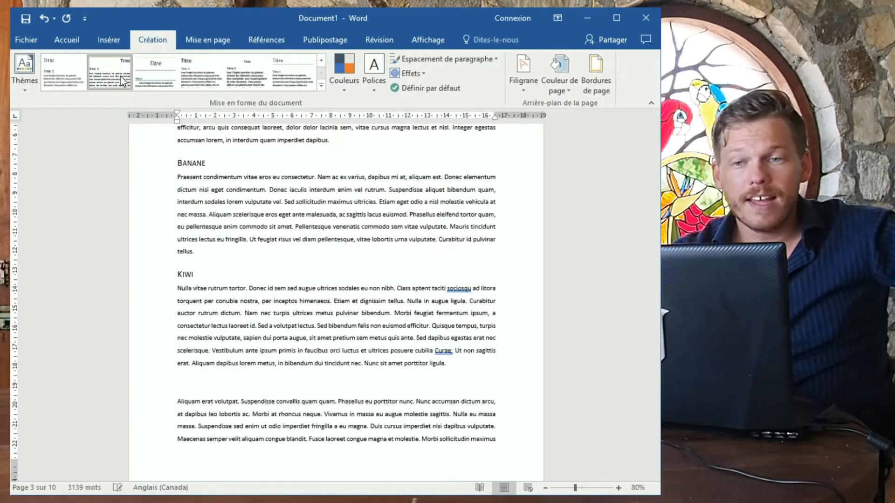
pyautogui.scroll(3, 201, 240)
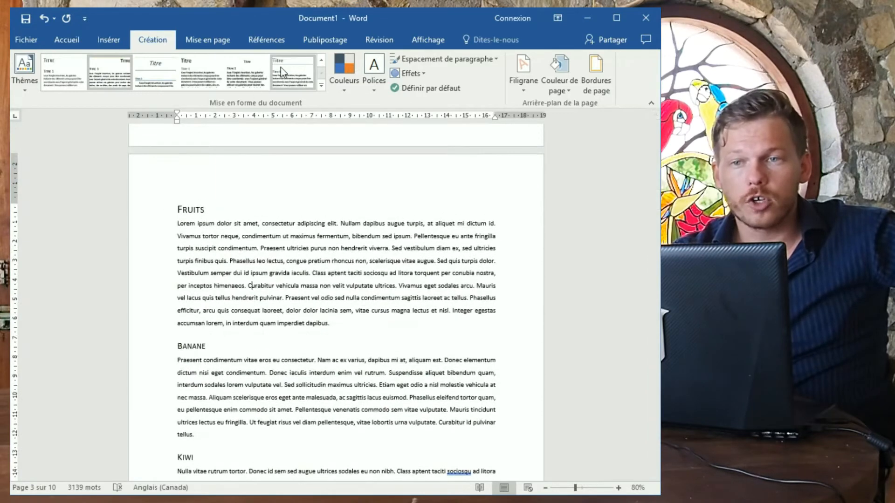
pyautogui.click(297, 76)
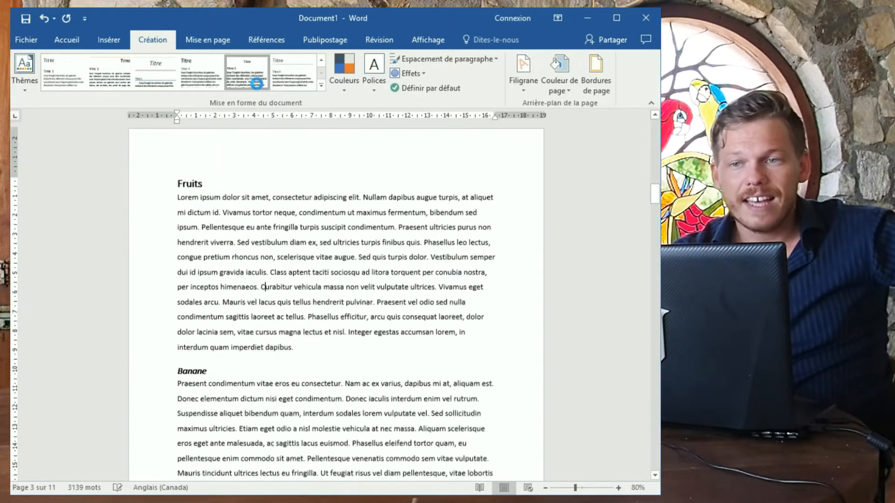
# Apply the Rouge colour scheme, turning the headings reddish-brown.
pyautogui.click(338, 79)
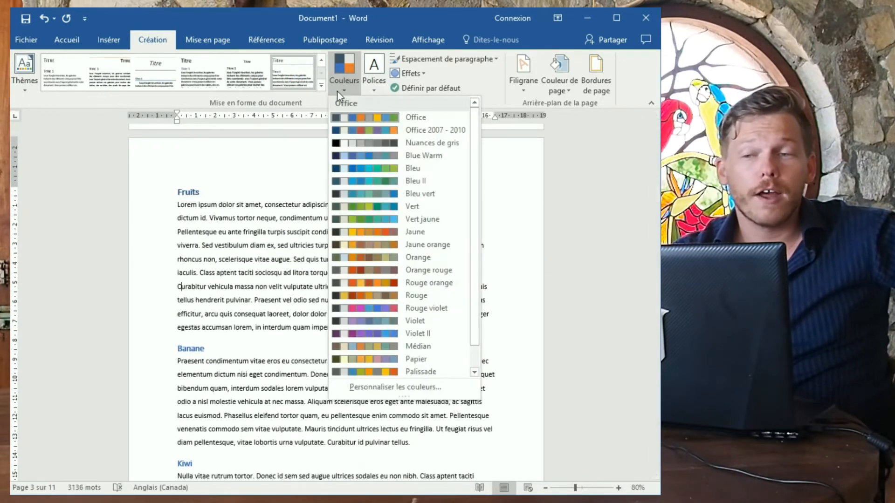
pyautogui.click(386, 296)
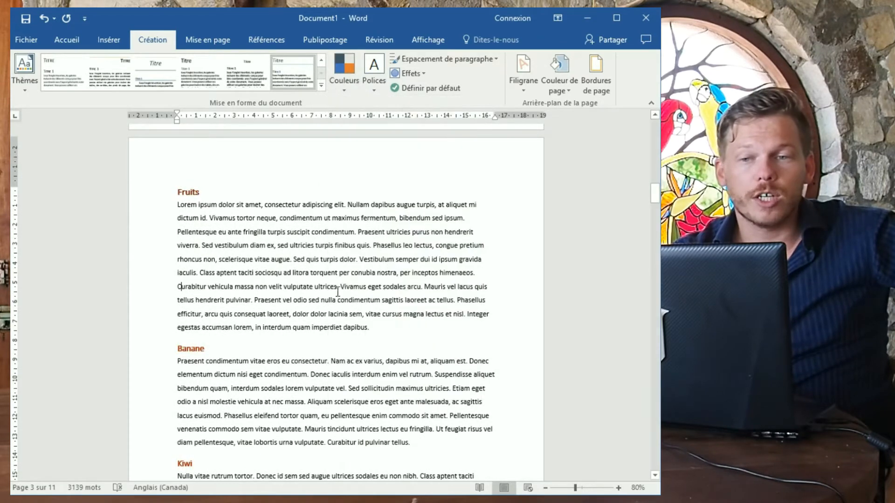
pyautogui.scroll(10, 326, 289)
pyautogui.scroll(15, 318, 291)
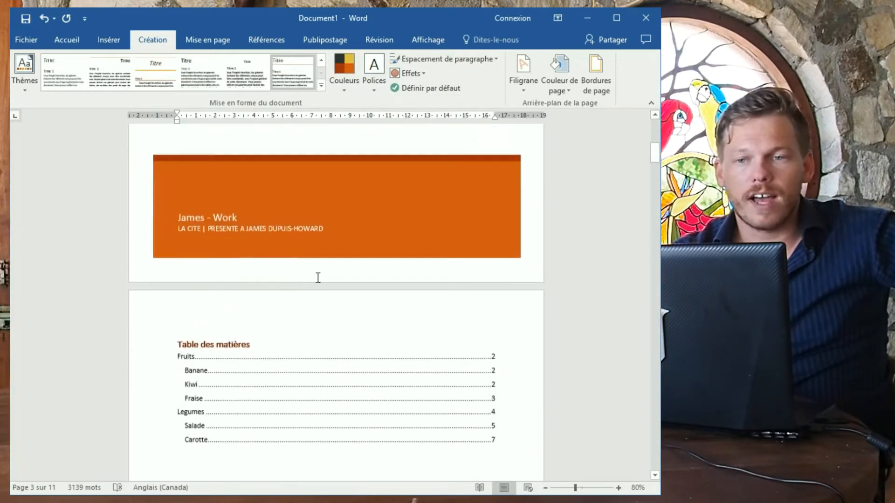
pyautogui.scroll(-10, 303, 376)
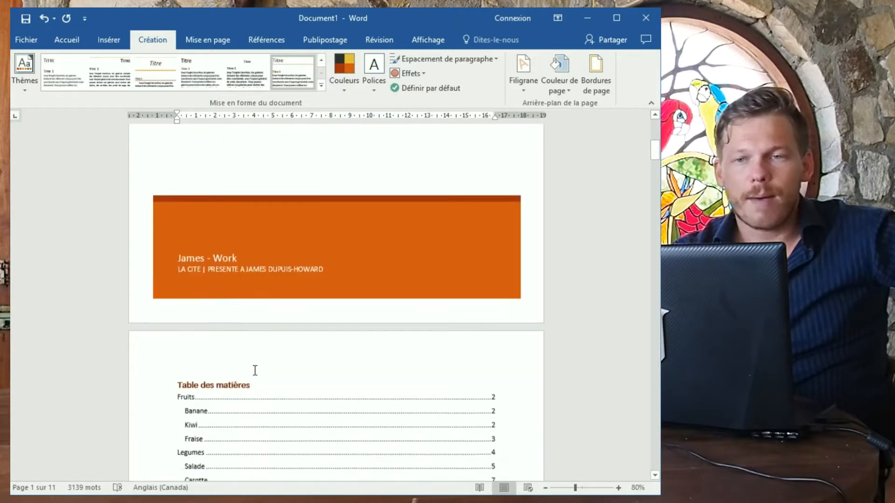
pyautogui.click(367, 83)
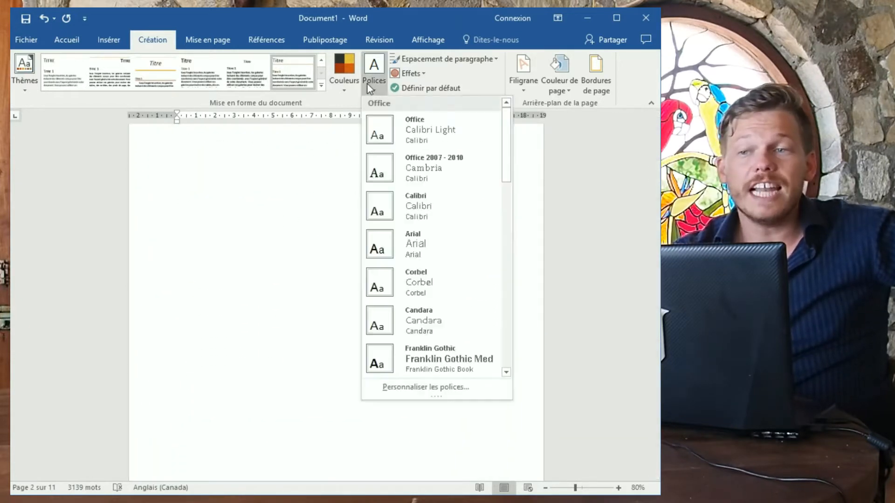
# Apply the Tw Cen MT-Rockwell font scheme.
pyautogui.scroll(-5, 463, 247)
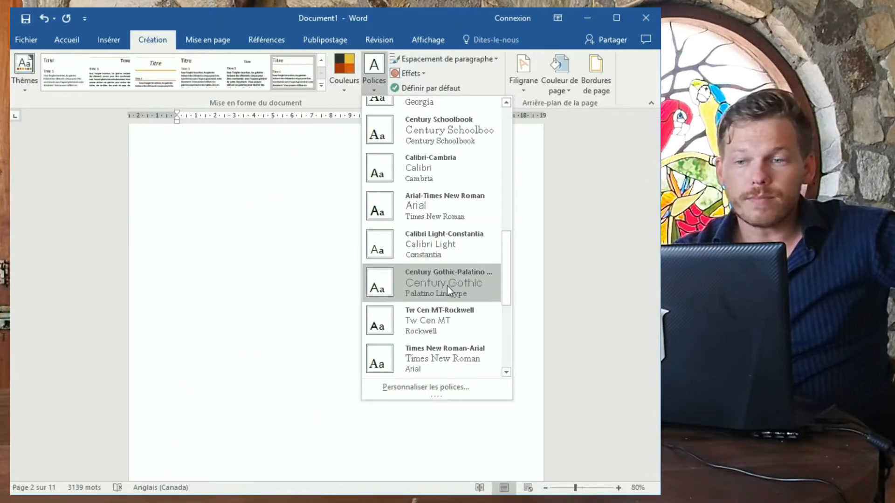
pyautogui.scroll(-3, 451, 312)
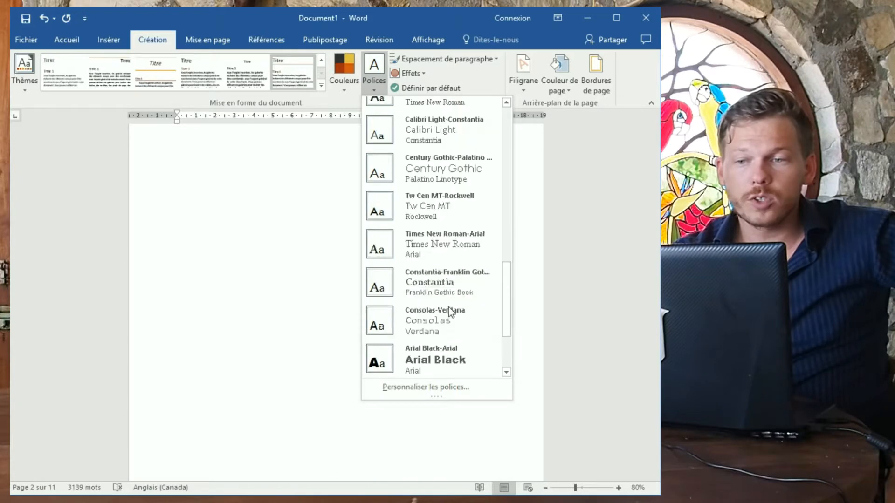
pyautogui.click(451, 215)
pyautogui.scroll(6, 357, 267)
pyautogui.scroll(6, 358, 268)
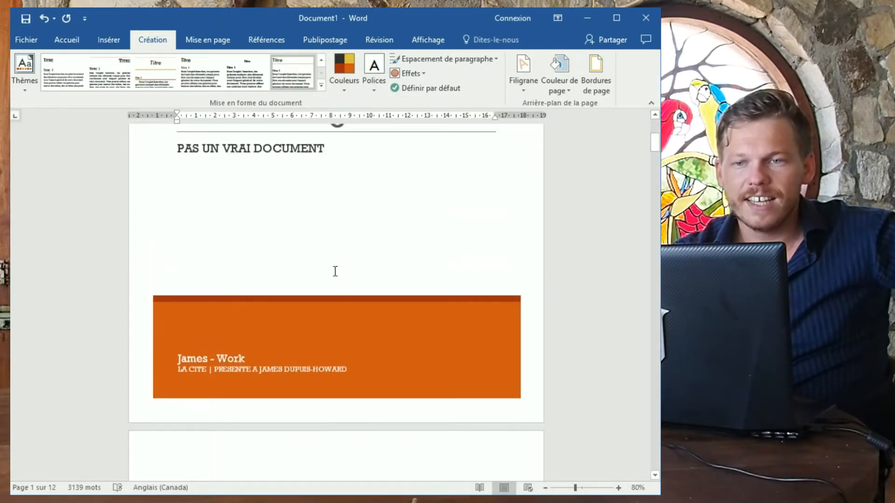
pyautogui.scroll(-9, 340, 276)
pyautogui.scroll(-10, 340, 275)
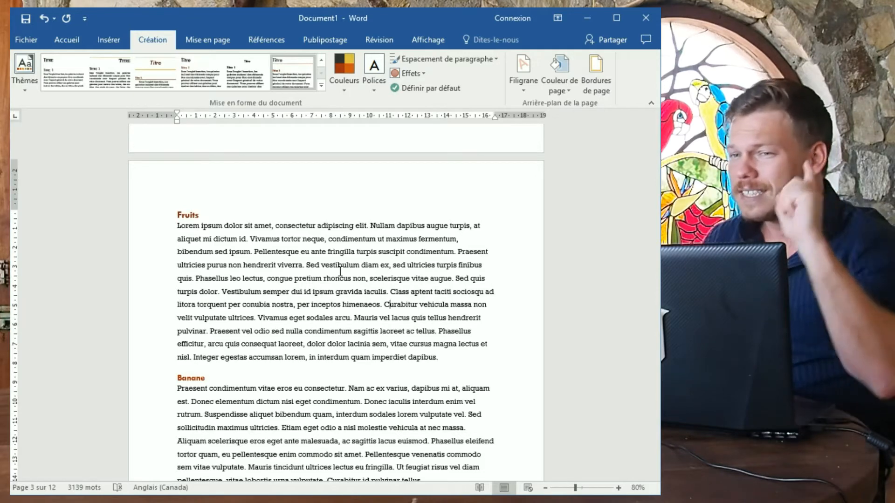
pyautogui.scroll(-1, 245, 188)
# Switch to the third style set, with underlined headings and first-line-indented paragraphs.
pyautogui.click(158, 80)
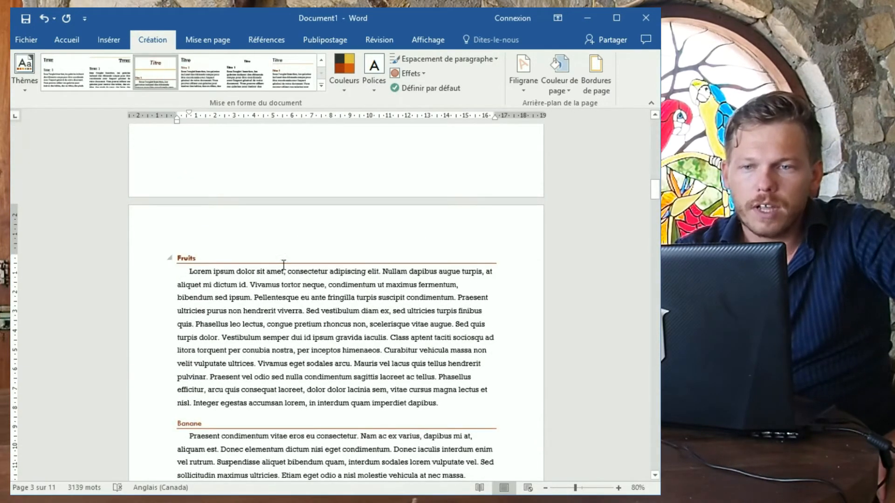
pyautogui.scroll(6, 280, 263)
pyautogui.scroll(-13, 271, 265)
# Enlarge the Fruits heading to 26 pt.
pyautogui.scroll(6, 233, 274)
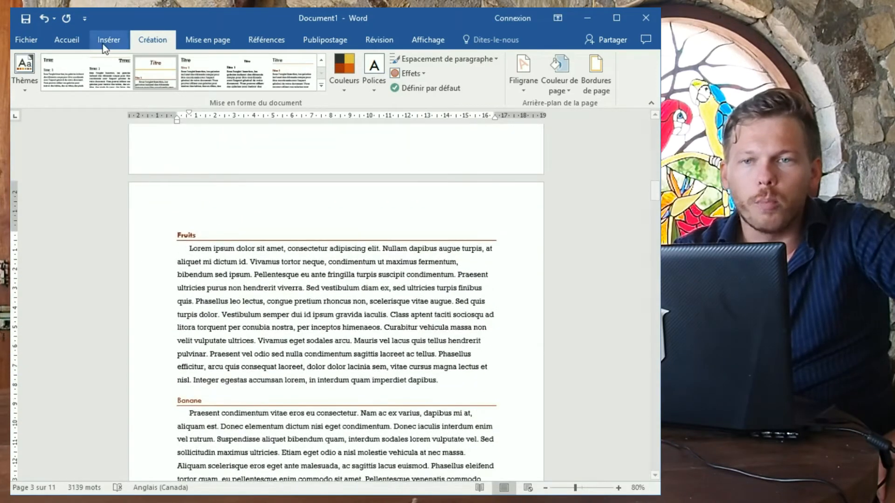
pyautogui.click(67, 40)
pyautogui.scroll(-5, 294, 238)
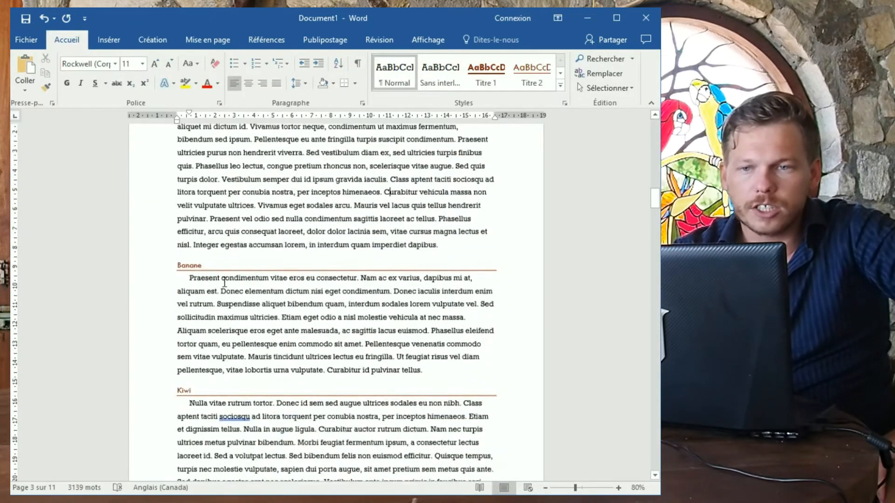
pyautogui.scroll(4, 293, 238)
pyautogui.doubleClick(174, 209)
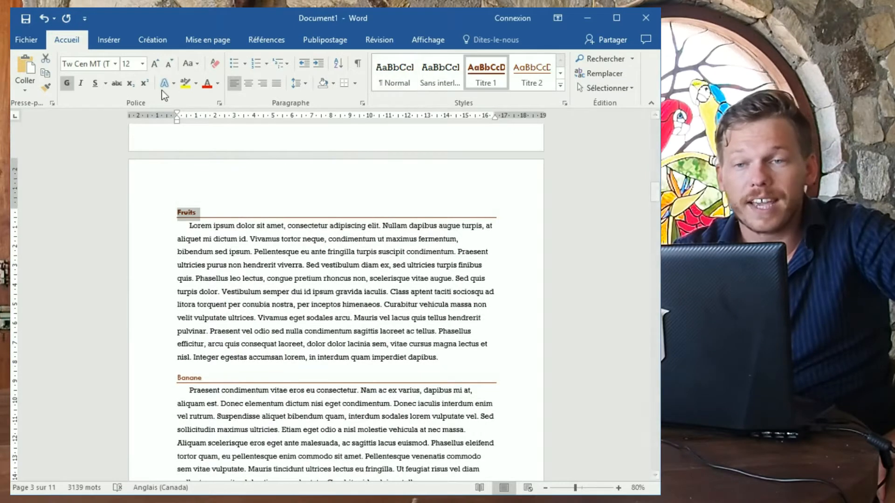
pyautogui.click(157, 65)
pyautogui.click(158, 65)
pyautogui.click(157, 65)
pyautogui.click(158, 65)
pyautogui.click(158, 65)
pyautogui.click(158, 64)
pyautogui.click(158, 64)
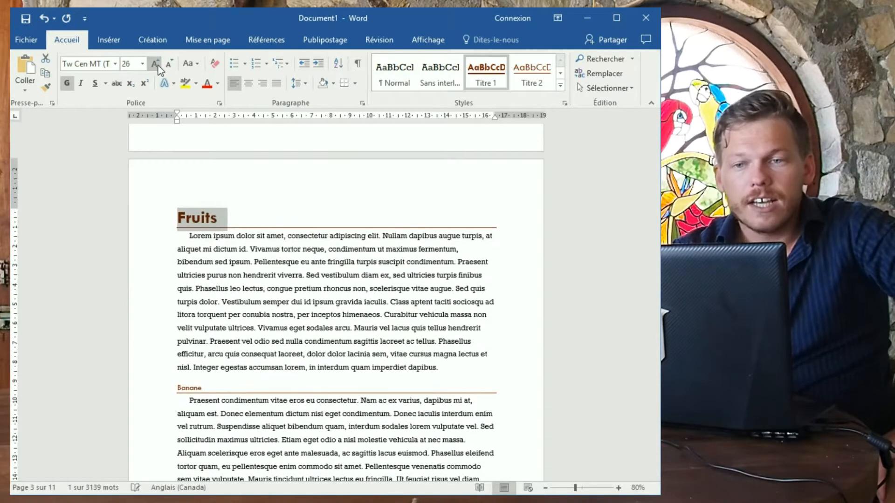
# Update the Titre 1 style to match the enlarged Fruits heading.
pyautogui.rightClick(487, 84)
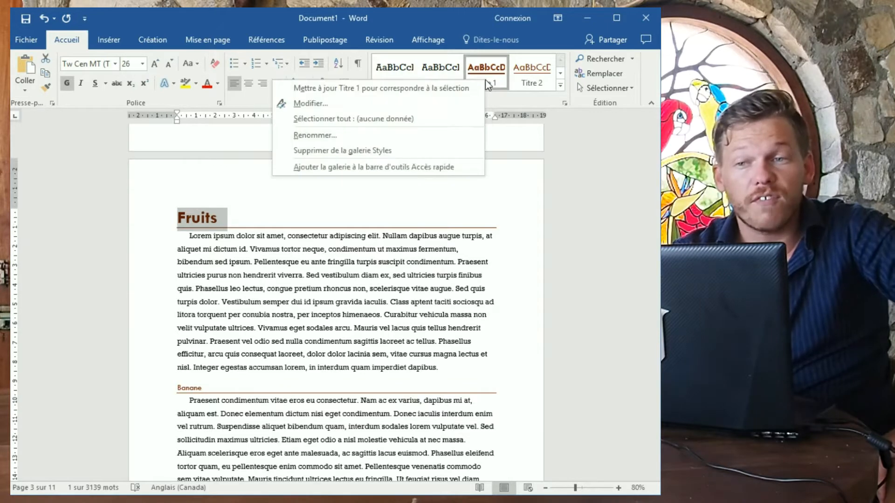
pyautogui.click(428, 90)
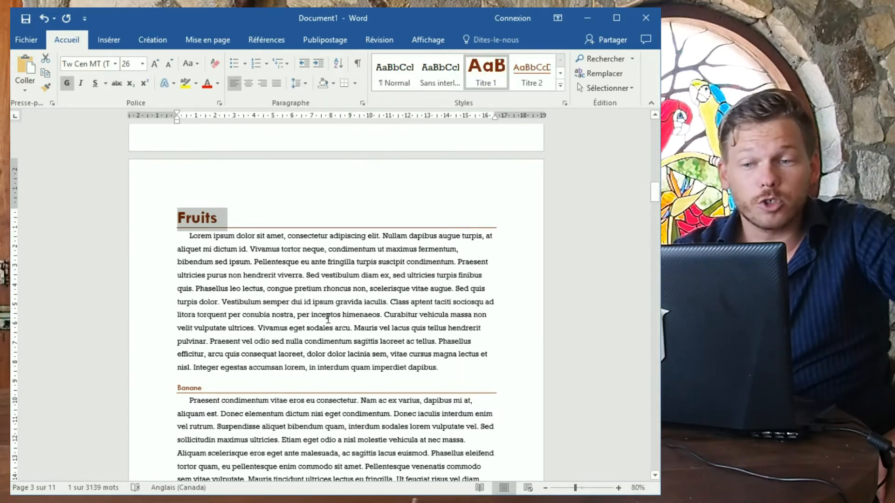
pyautogui.scroll(-10, 325, 322)
pyautogui.scroll(-20, 323, 331)
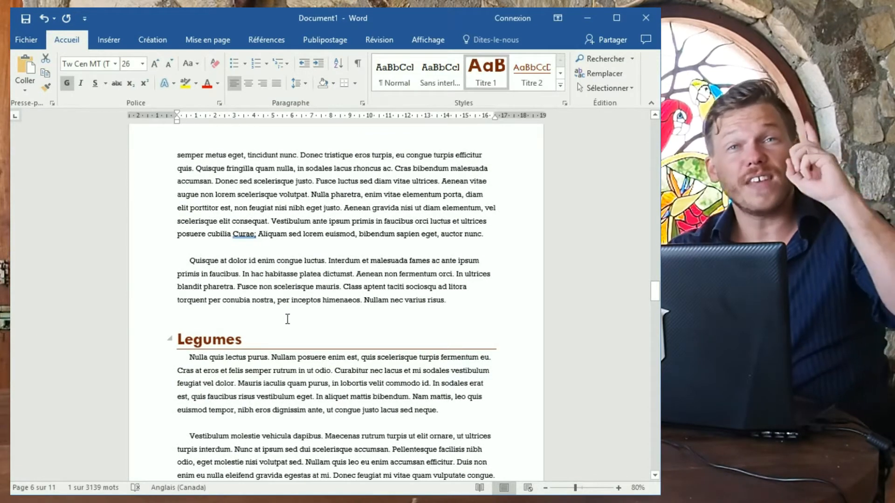
pyautogui.scroll(12, 293, 306)
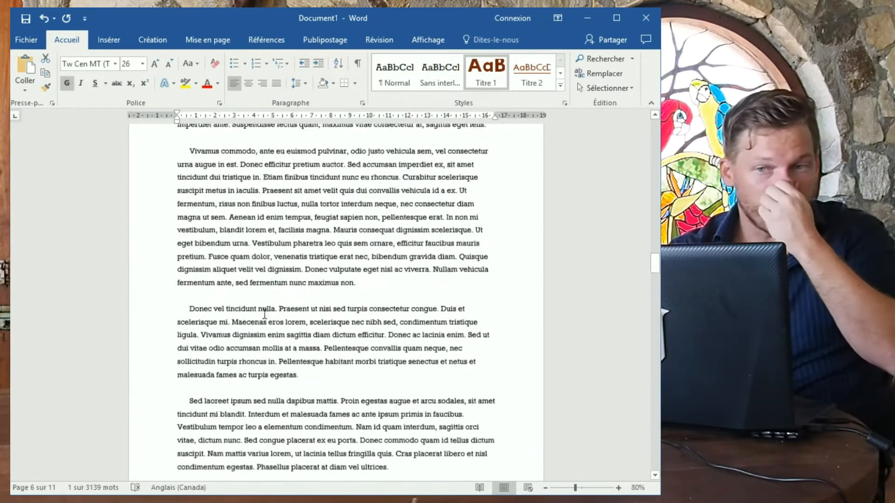
pyautogui.scroll(20, 251, 303)
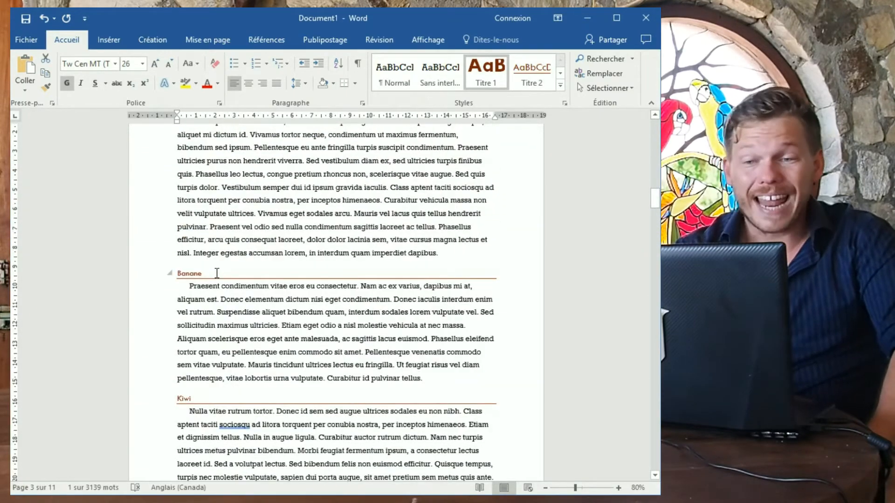
pyautogui.scroll(-8, 217, 279)
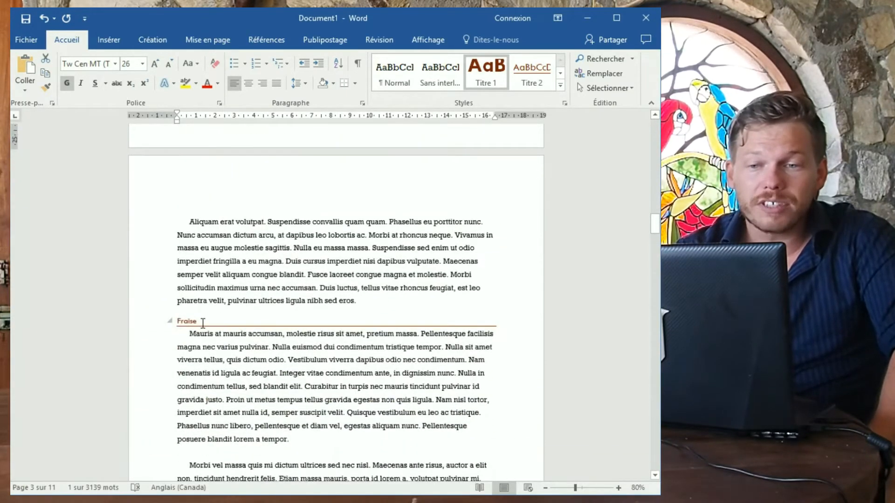
# Make Fraise 48 pt and green, then update Titre 2 to match it.
pyautogui.moveTo(183, 321); pyautogui.dragTo(178, 320)
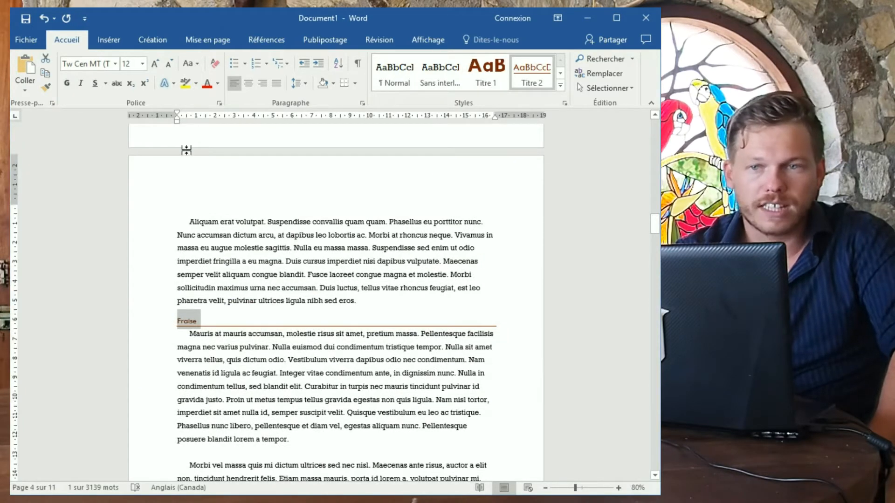
pyautogui.click(155, 64)
pyautogui.click(155, 63)
pyautogui.click(154, 64)
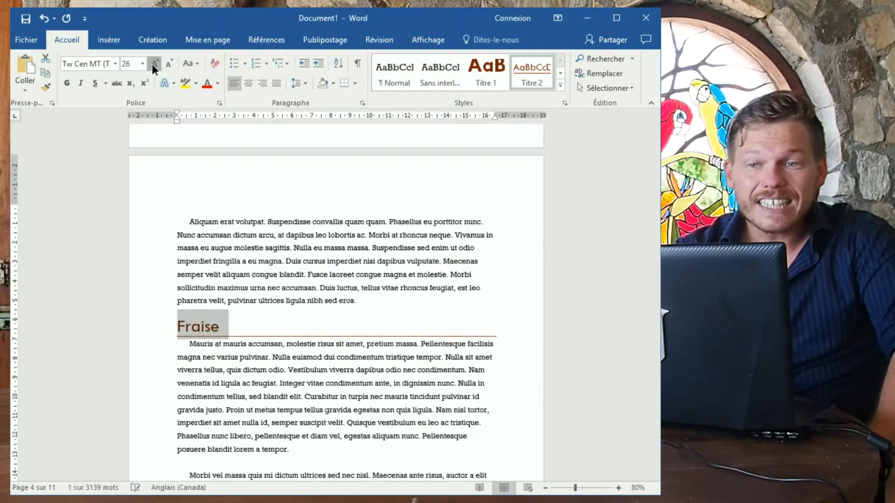
pyautogui.click(154, 64)
pyautogui.click(219, 84)
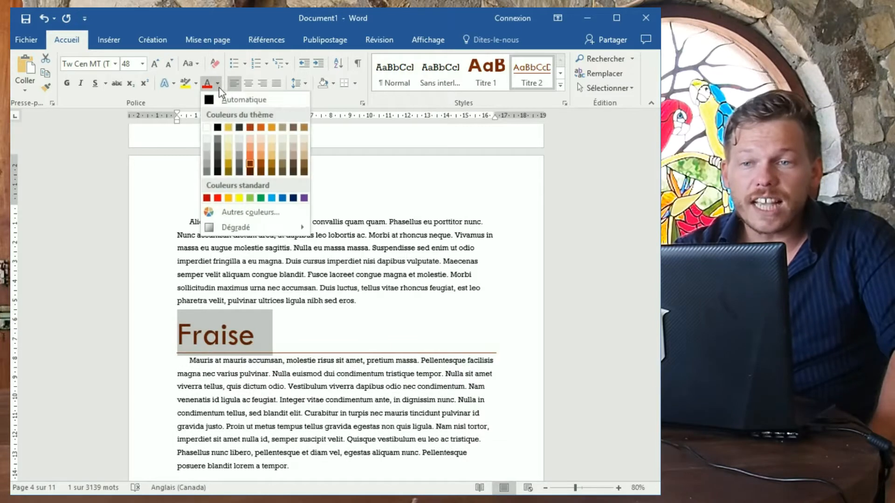
pyautogui.click(261, 198)
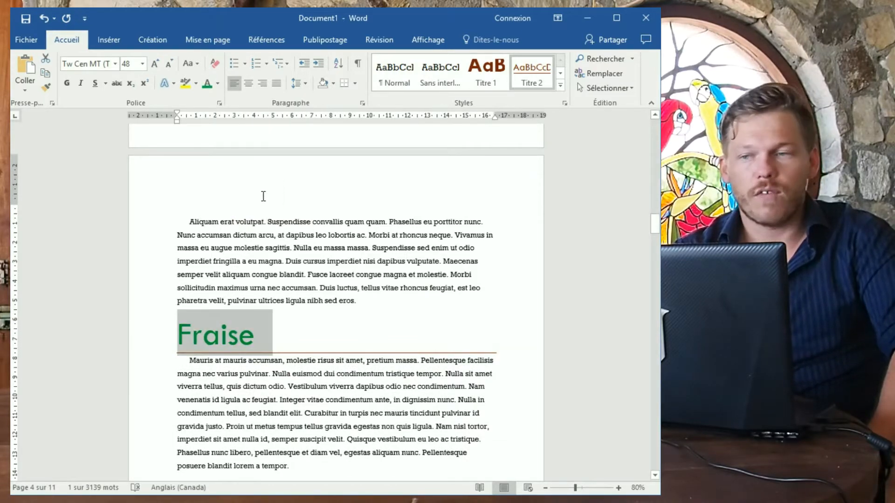
pyautogui.rightClick(530, 82)
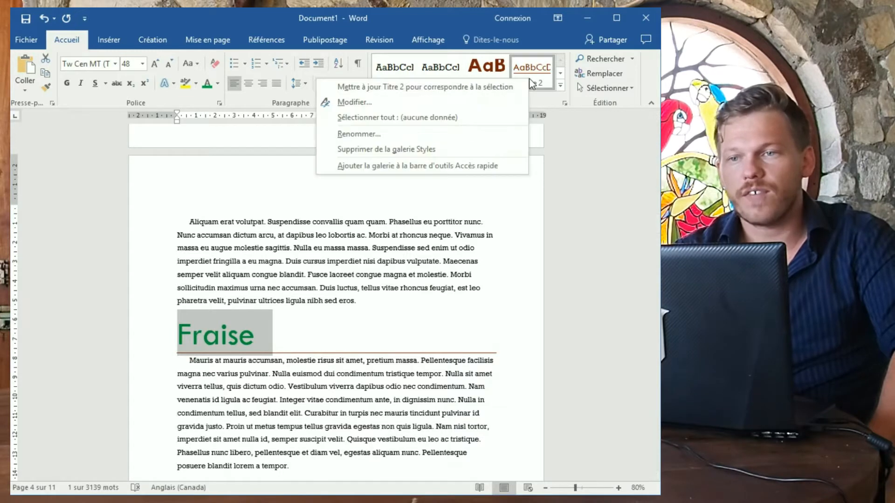
pyautogui.click(445, 90)
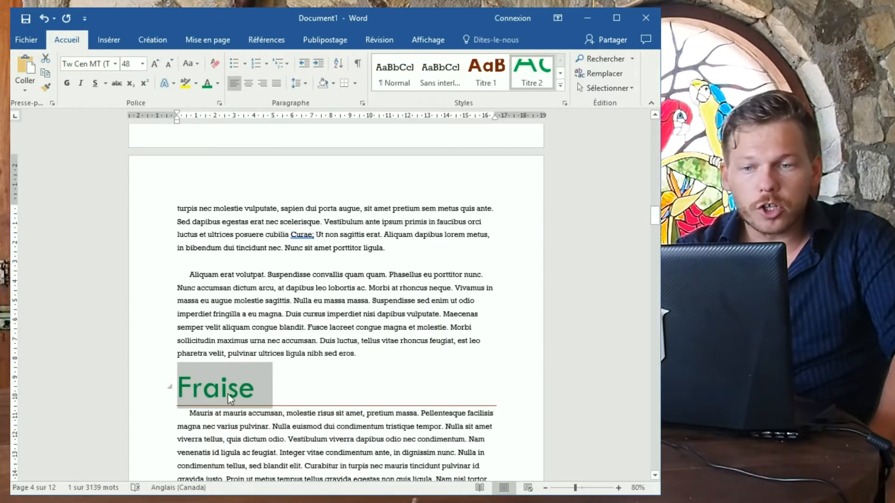
pyautogui.scroll(-18, 229, 399)
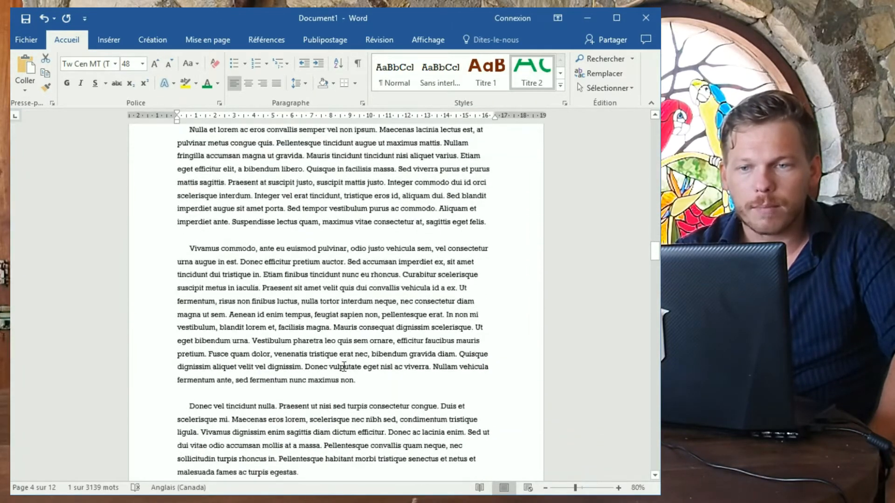
pyautogui.scroll(-15, 344, 367)
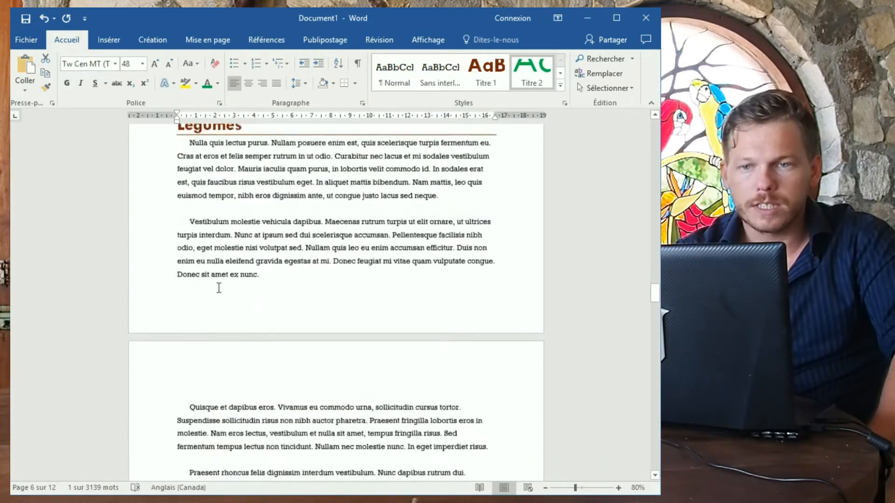
pyautogui.scroll(-15, 219, 288)
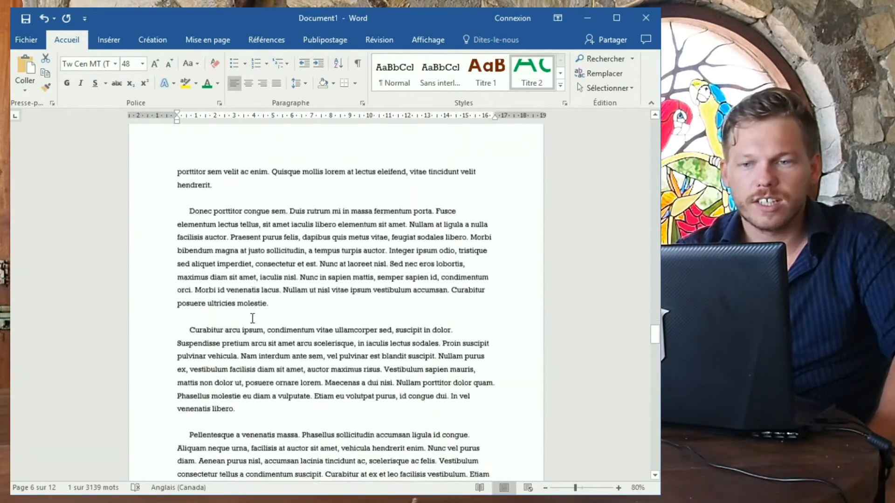
pyautogui.scroll(-20, 252, 318)
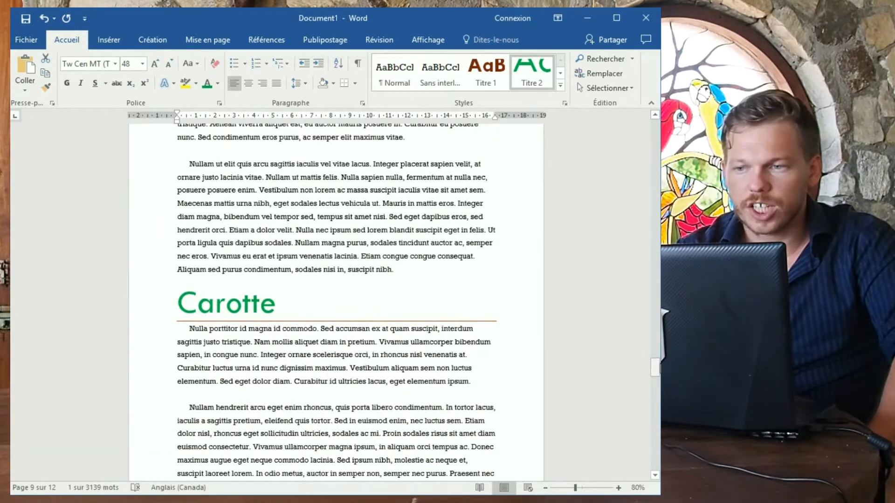
pyautogui.moveTo(655, 368); pyautogui.dragTo(654, 189)
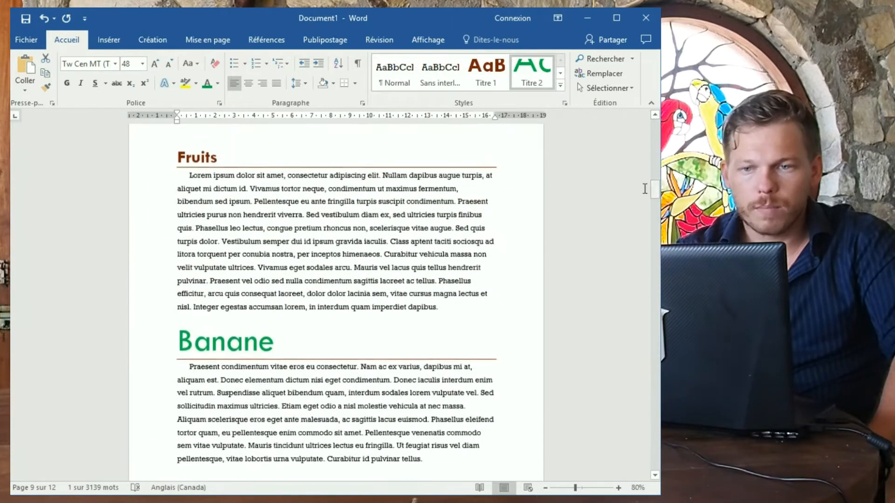
pyautogui.scroll(-10, 222, 230)
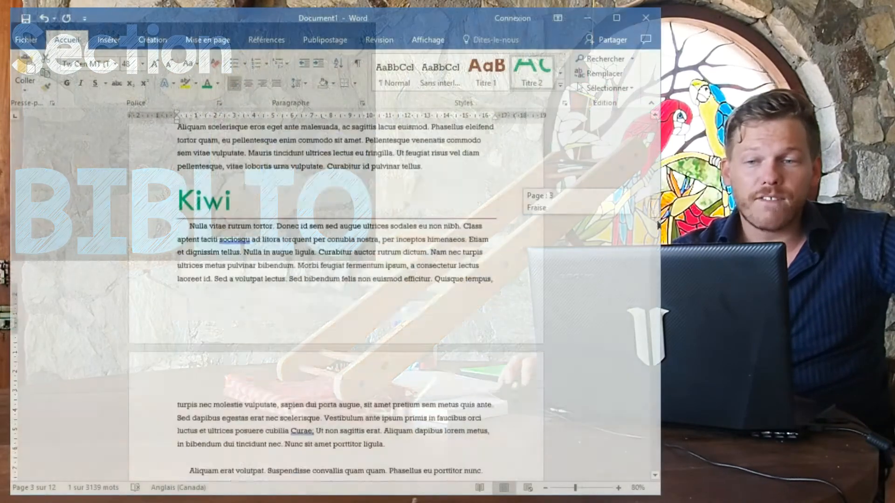
# Add a new final page with 'Bibliographie' and a blank line below it.
pyautogui.moveTo(658, 222); pyautogui.dragTo(649, 498)
pyautogui.scroll(7, 450, 367)
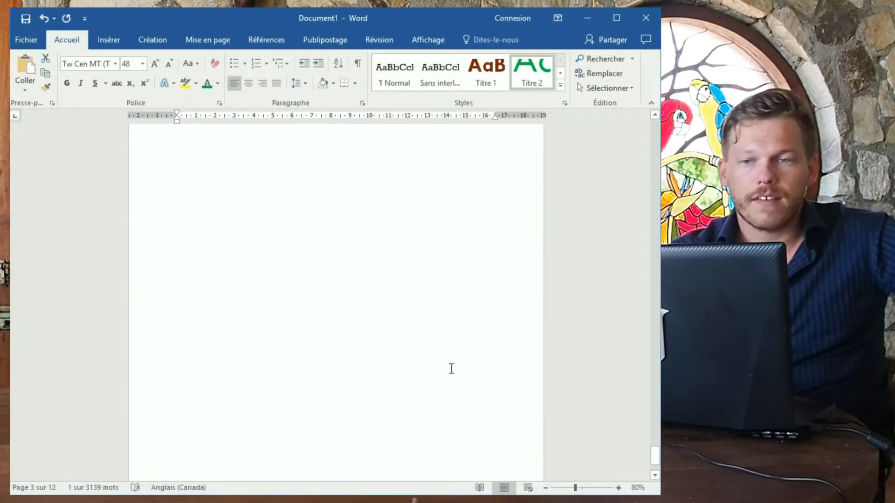
pyautogui.click(357, 341)
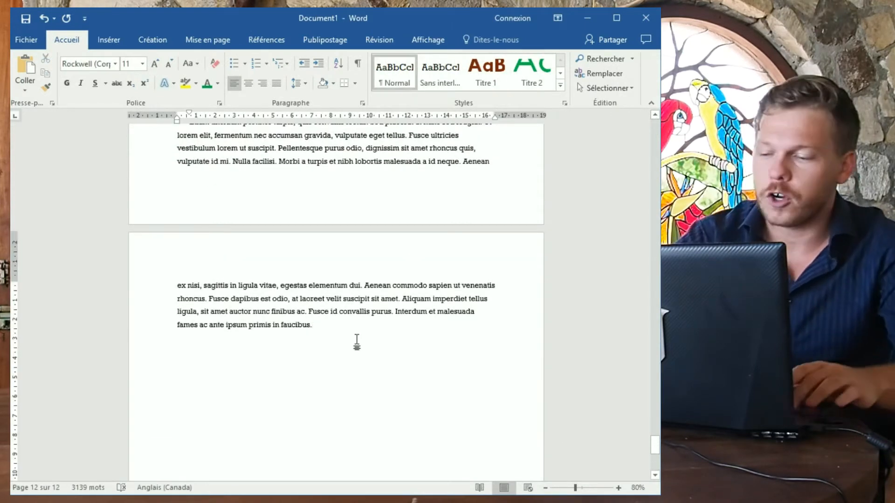
pyautogui.hotkey('ctrl', 'Return')
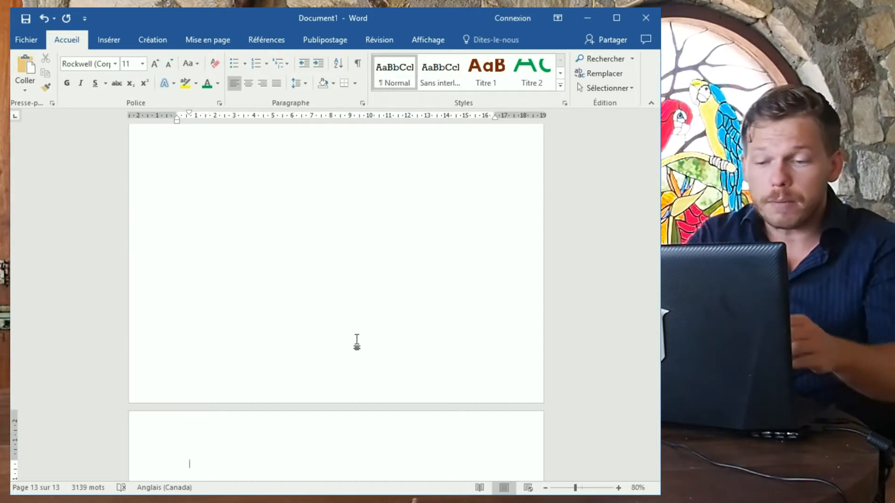
pyautogui.write('Bibliographie')
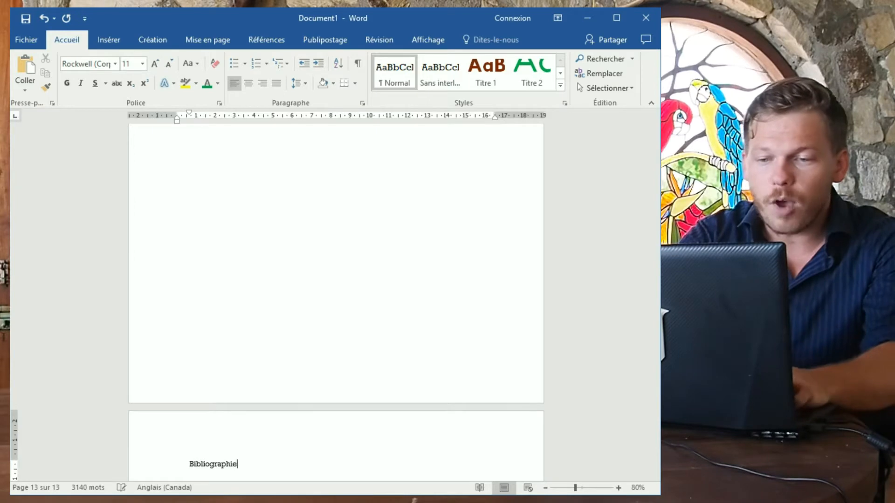
pyautogui.press('Return')
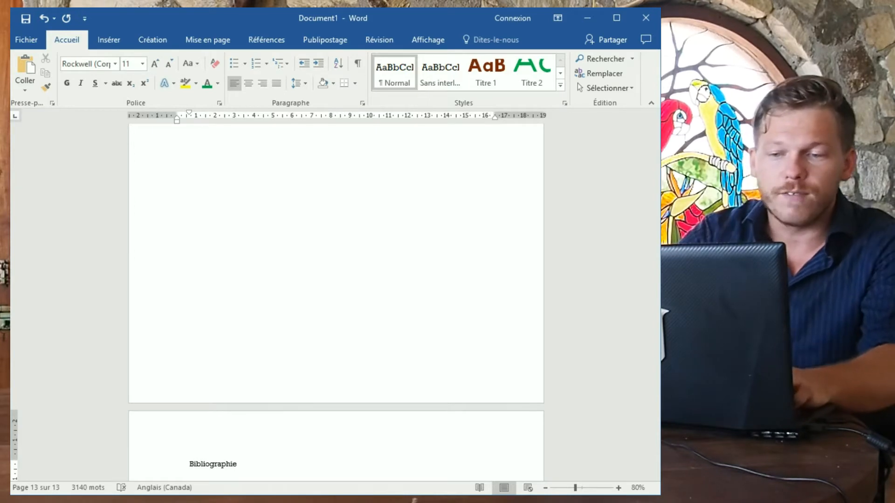
pyautogui.scroll(-2, 368, 327)
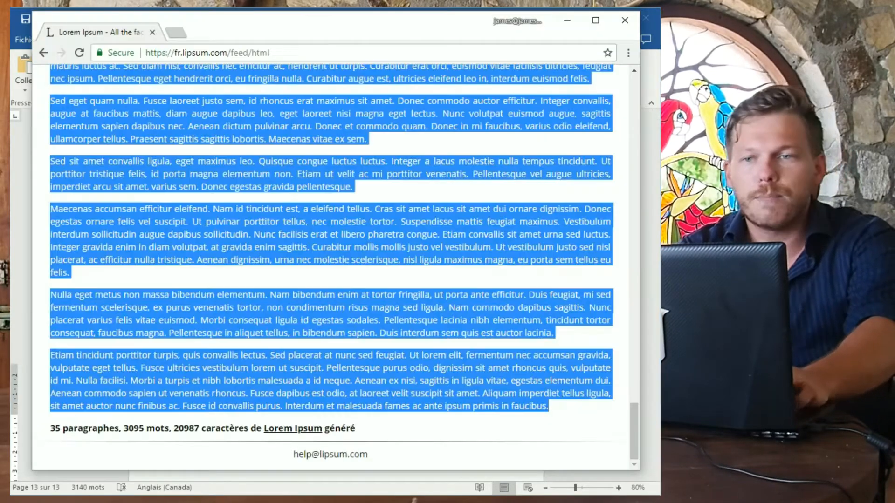
pyautogui.hotkey('alt', 'Tab')
pyautogui.click(286, 53)
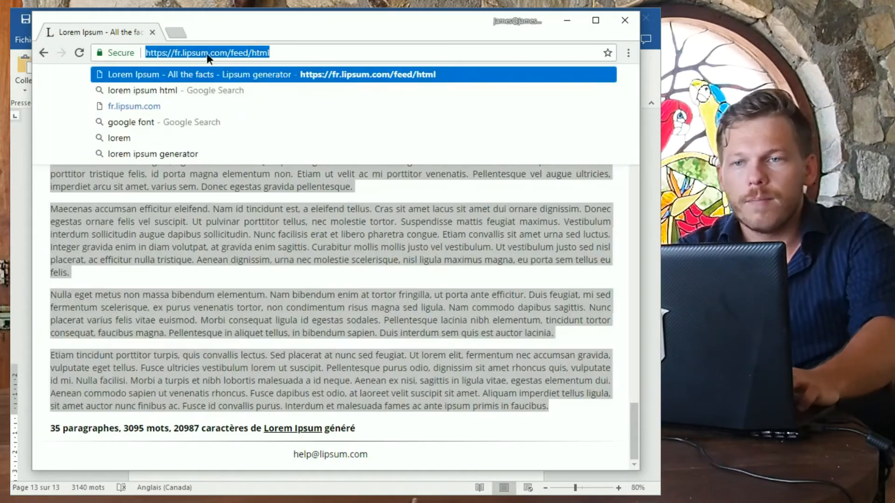
pyautogui.click(231, 52)
pyautogui.moveTo(231, 53); pyautogui.dragTo(102, 54)
pyautogui.hotkey('ctrl', 'c')
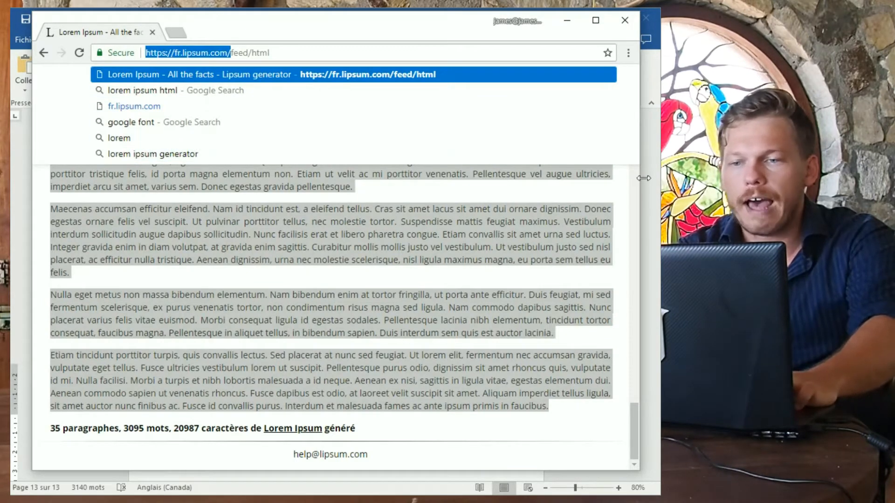
pyautogui.hotkey('alt', 'Tab')
pyautogui.hotkey('ctrl', 'v')
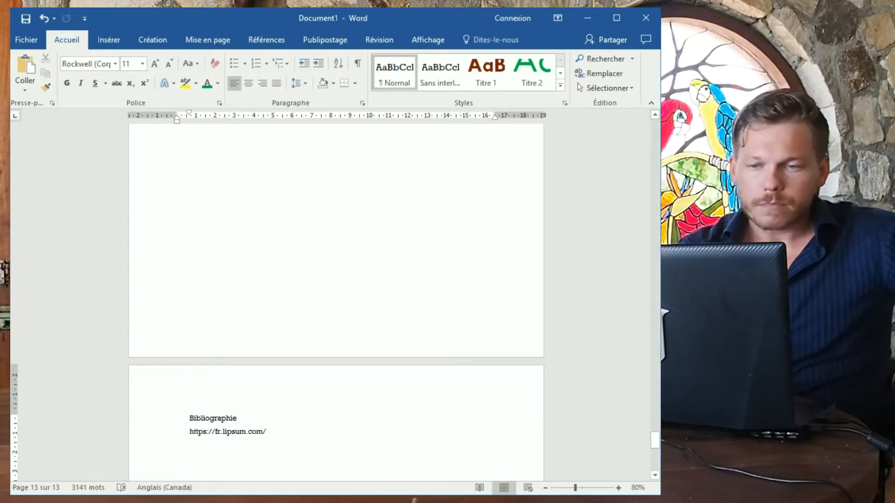
pyautogui.moveTo(284, 432); pyautogui.dragTo(163, 404)
pyautogui.press('BackSpace')
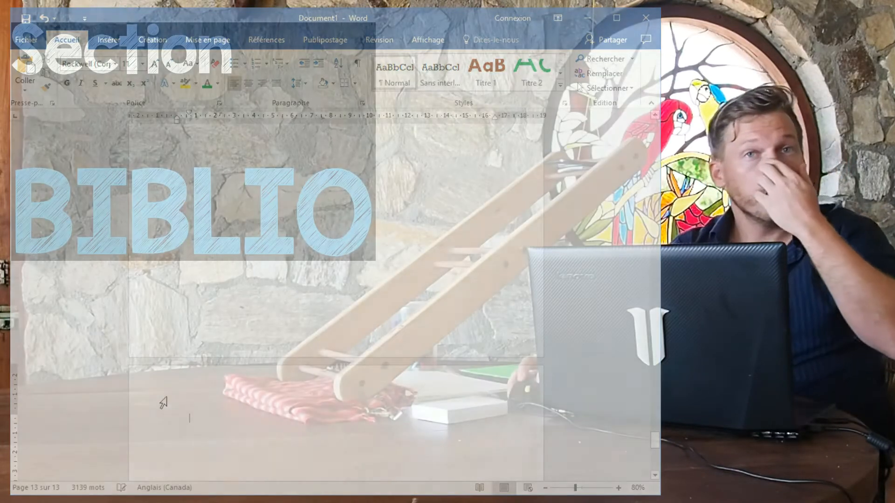
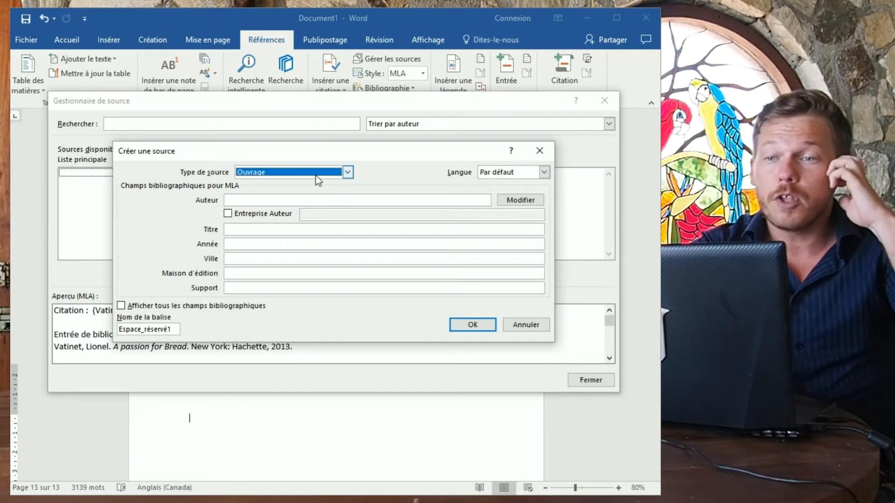
# Keep Ouvrage as the source type and enter the book author's name.
pyautogui.click(315, 172)
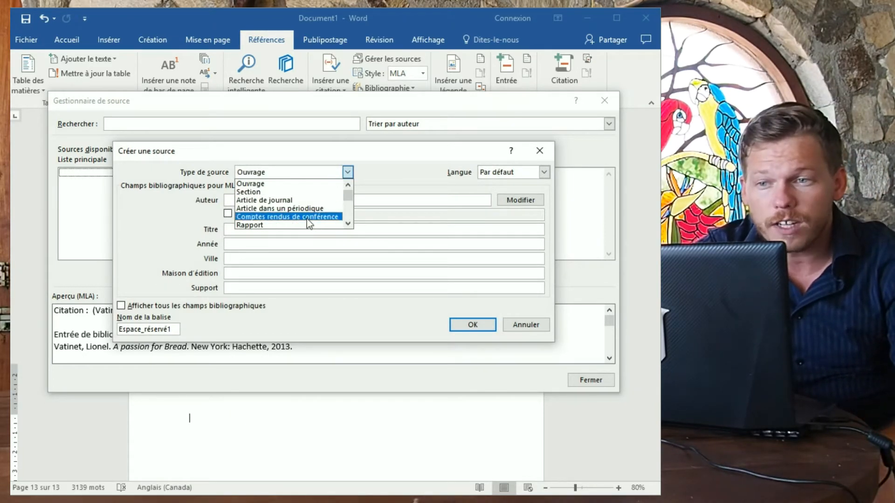
pyautogui.scroll(-2, 307, 219)
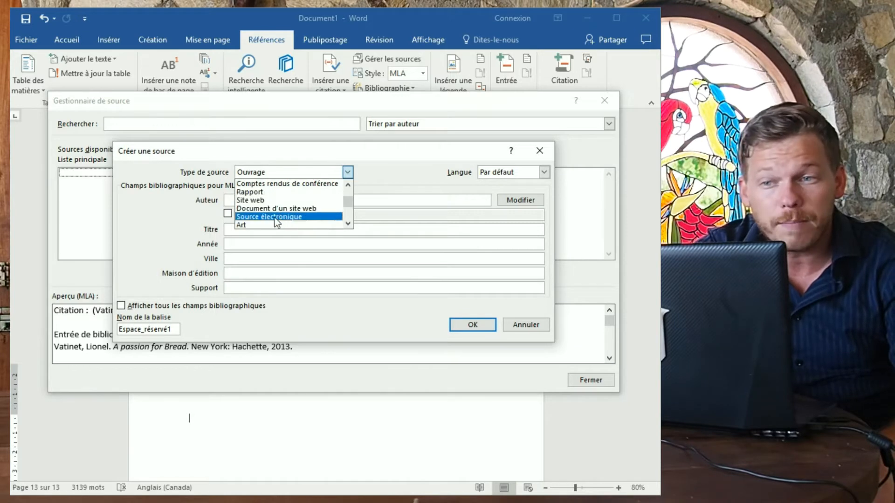
pyautogui.scroll(-3, 291, 217)
pyautogui.scroll(5, 286, 210)
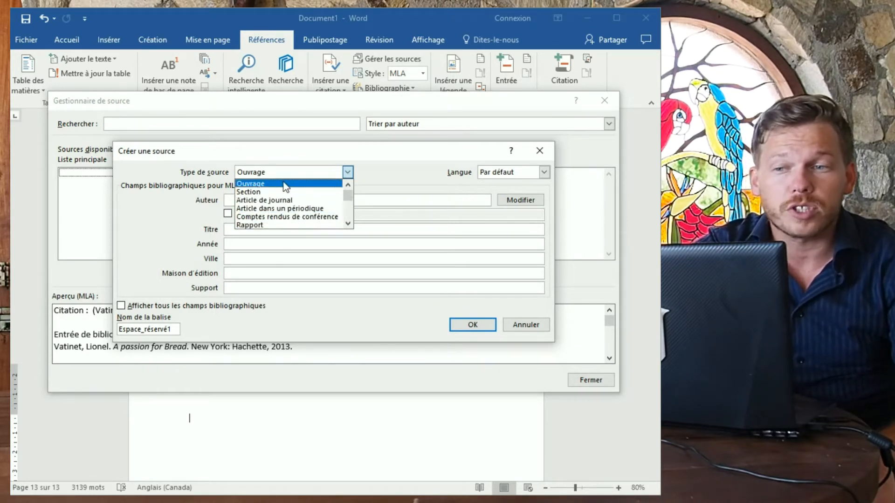
pyautogui.click(286, 186)
pyautogui.click(275, 200)
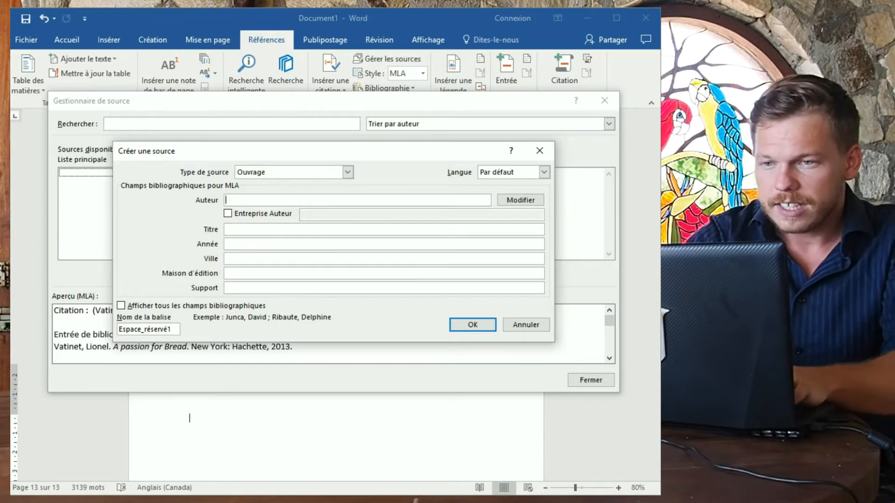
pyautogui.write('Lionel Vatint')
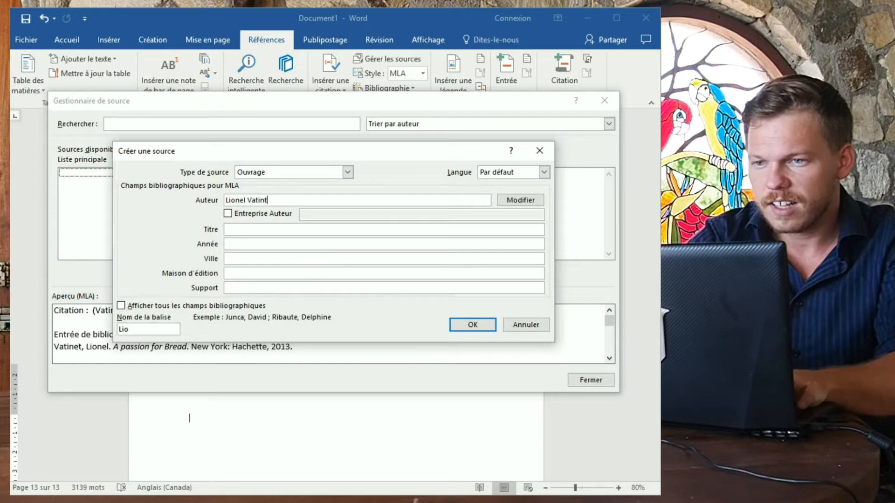
pyautogui.press('BackSpace')
pyautogui.write('et')
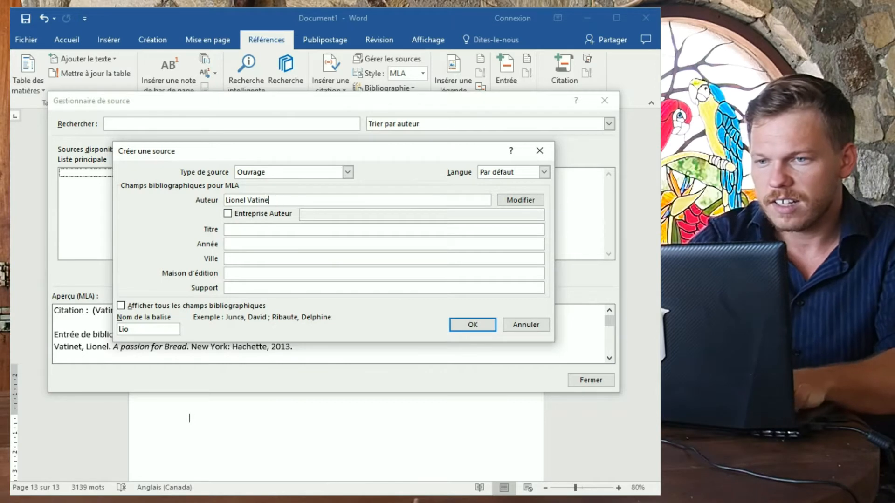
pyautogui.press('Tab')
pyautogui.press('Tab')
pyautogui.press('Tab')
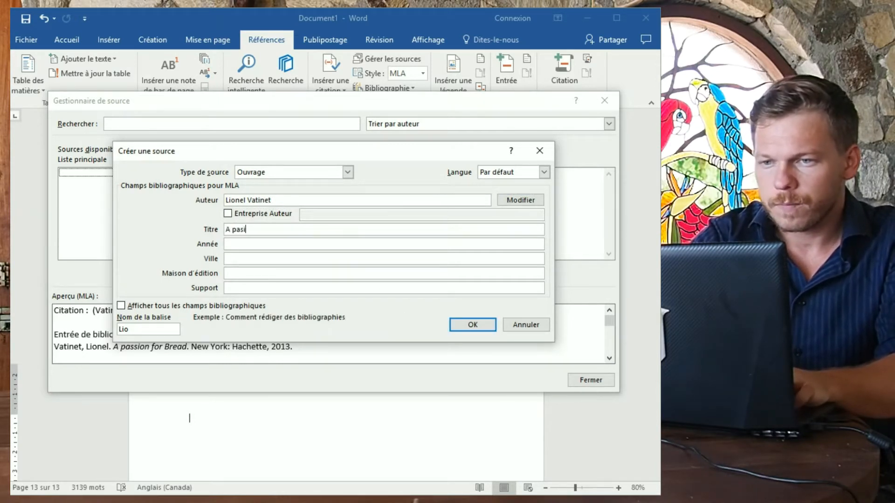
# Enter title 'A passion for bread', year 2013, city New York, publisher Hachette, and save the source.
pyautogui.write('A passion for bread')
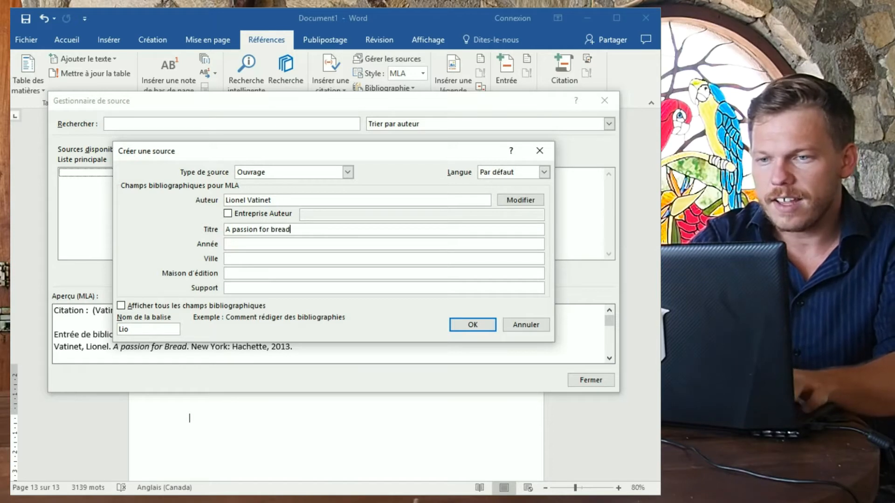
pyautogui.press('Tab')
pyautogui.write('2013')
pyautogui.press('Tab')
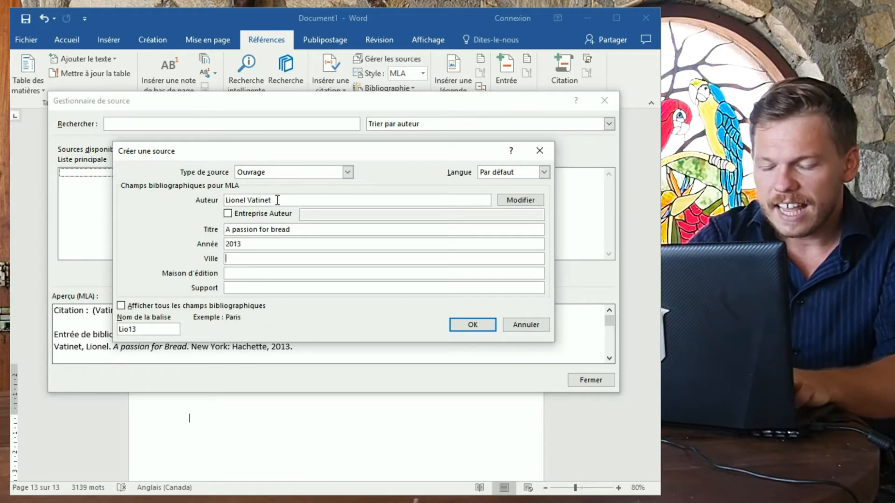
pyautogui.write('New y')
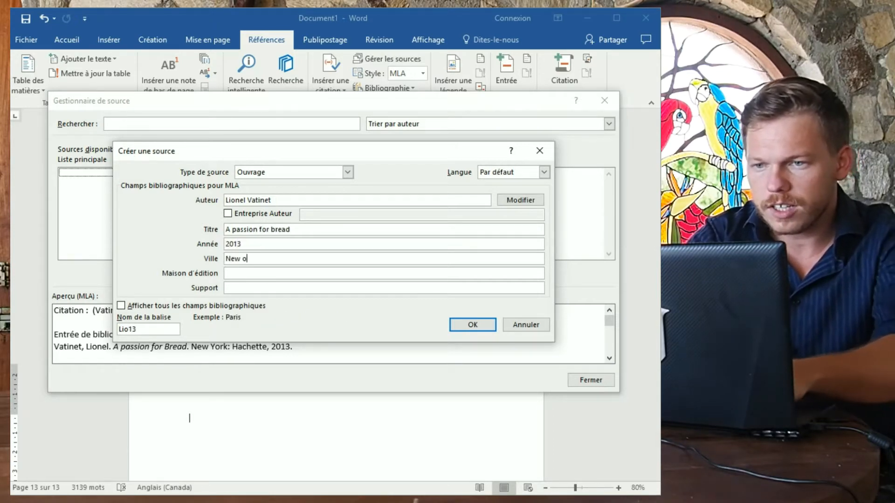
pyautogui.press('BackSpace')
pyautogui.write('York')
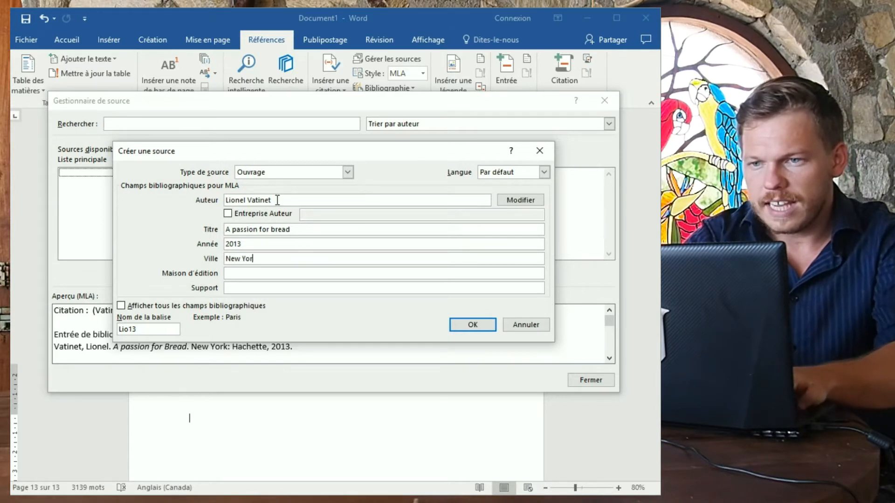
pyautogui.press('Tab')
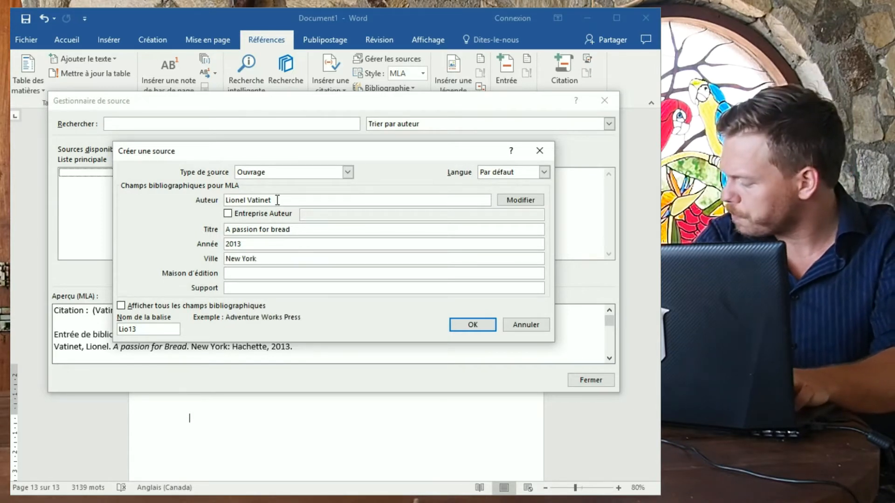
pyautogui.write('Ha')
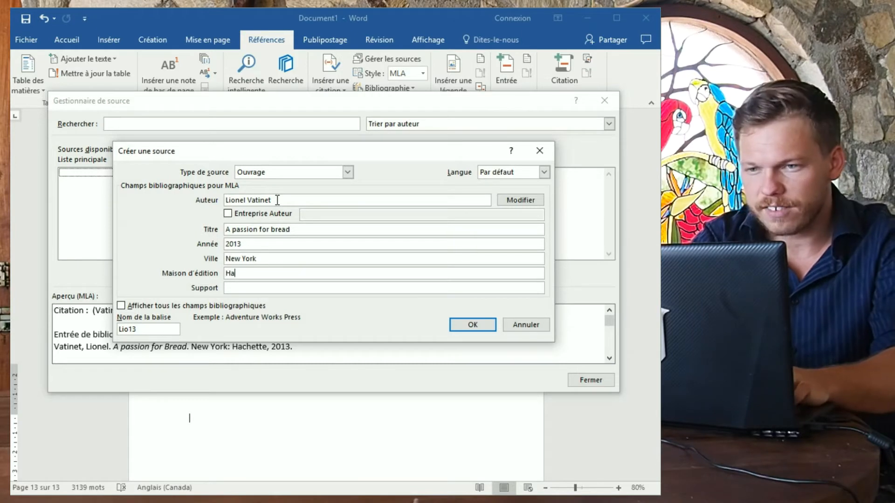
pyautogui.write('chette')
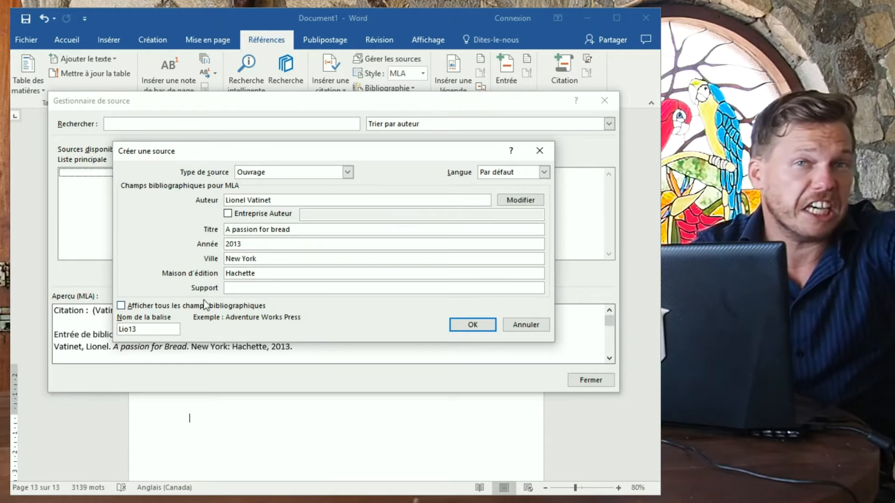
pyautogui.click(476, 325)
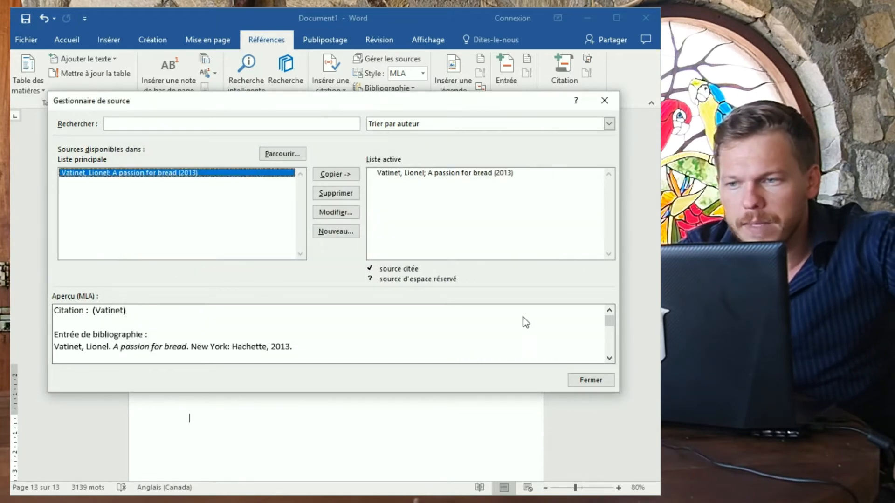
# Close the source manager and insert the predefined Bibliographie block listing the bread book.
pyautogui.click(572, 379)
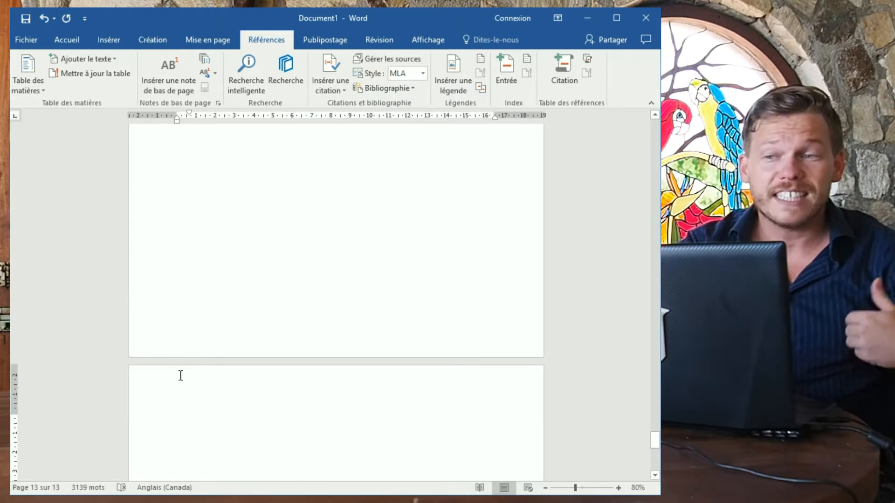
pyautogui.click(373, 90)
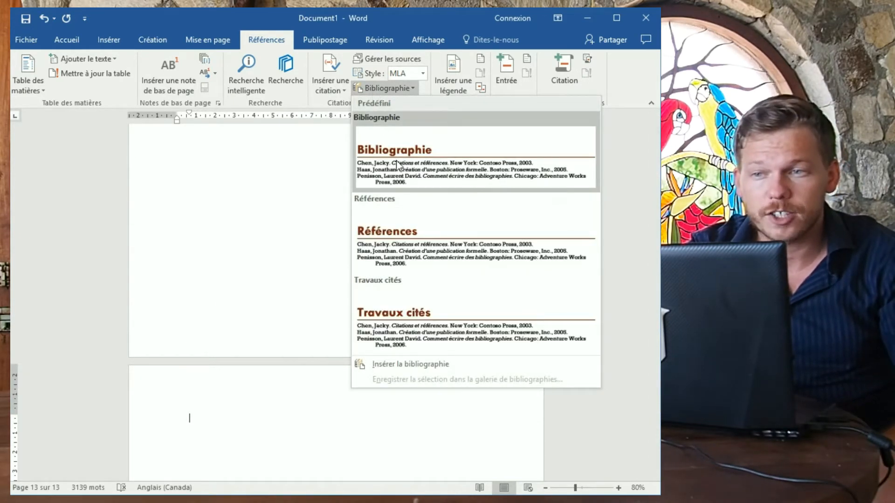
pyautogui.click(407, 162)
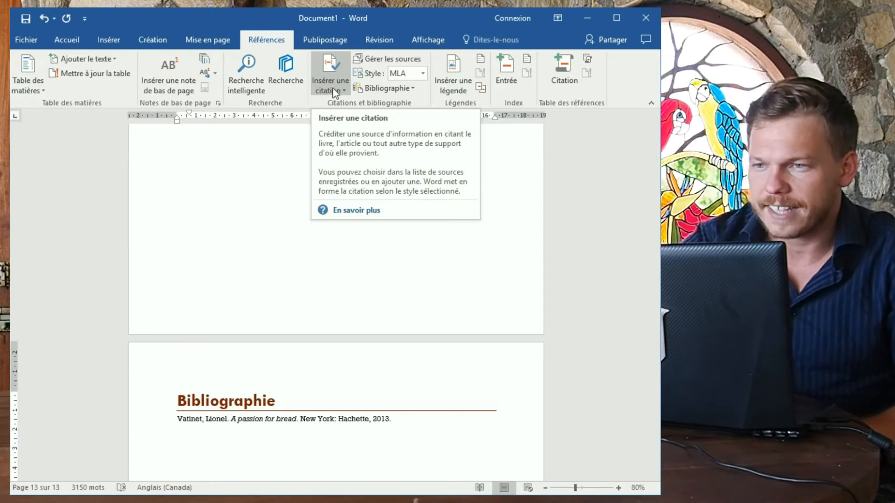
# Create a new source in the source manager with its type set to Site web.
pyautogui.click(413, 59)
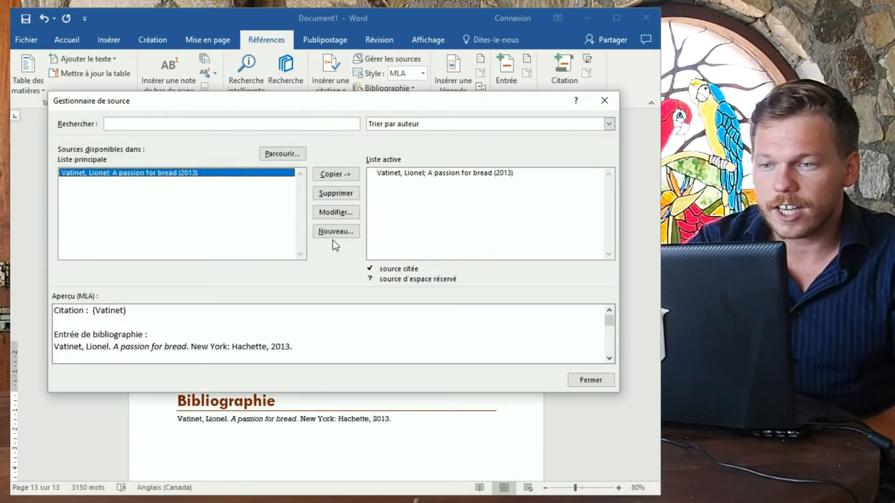
pyautogui.click(333, 233)
pyautogui.click(347, 172)
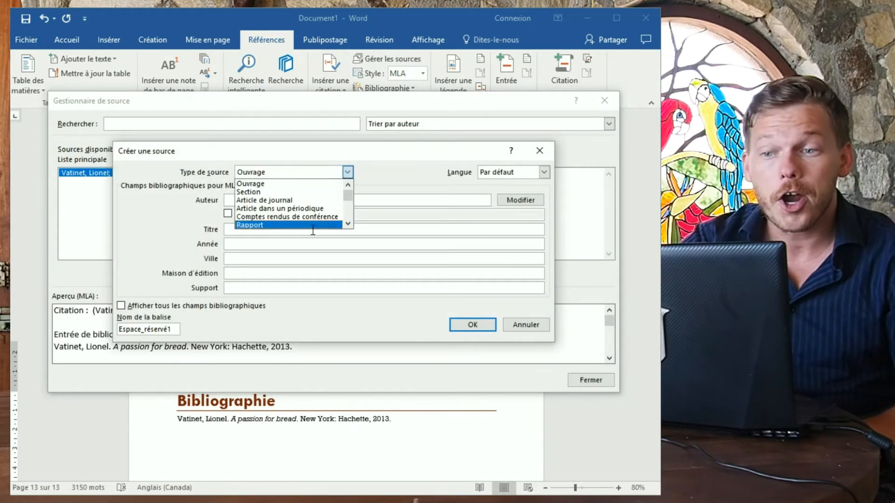
pyautogui.scroll(-1, 313, 228)
pyautogui.click(306, 210)
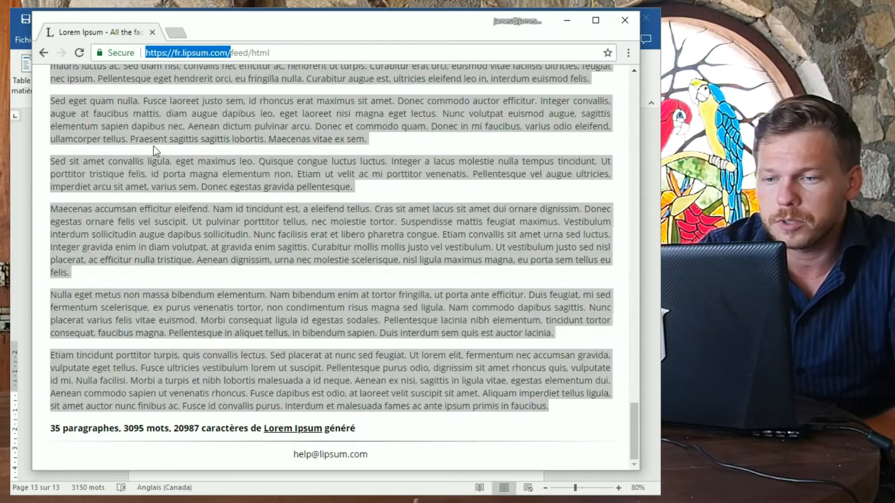
# Load the fr.lipsum.com home page in Chrome by removing feed/html from the address.
pyautogui.scroll(5, 243, 272)
pyautogui.scroll(14, 243, 271)
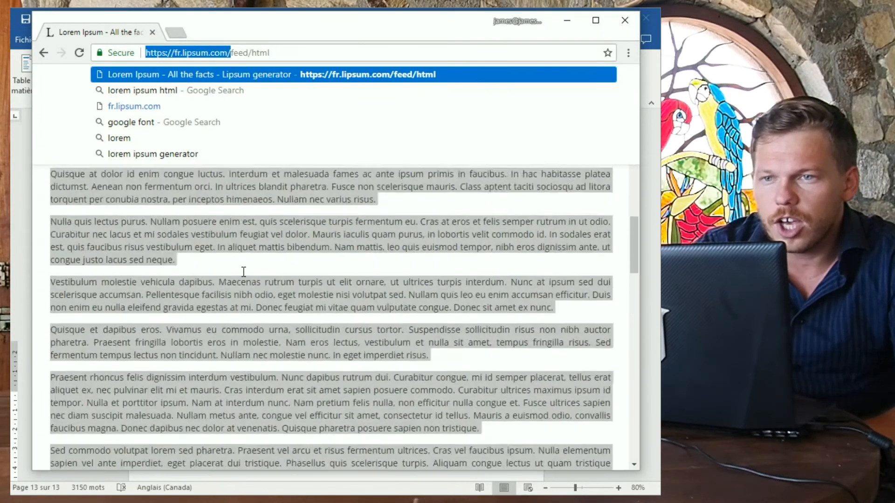
pyautogui.click(243, 272)
pyautogui.scroll(17, 243, 271)
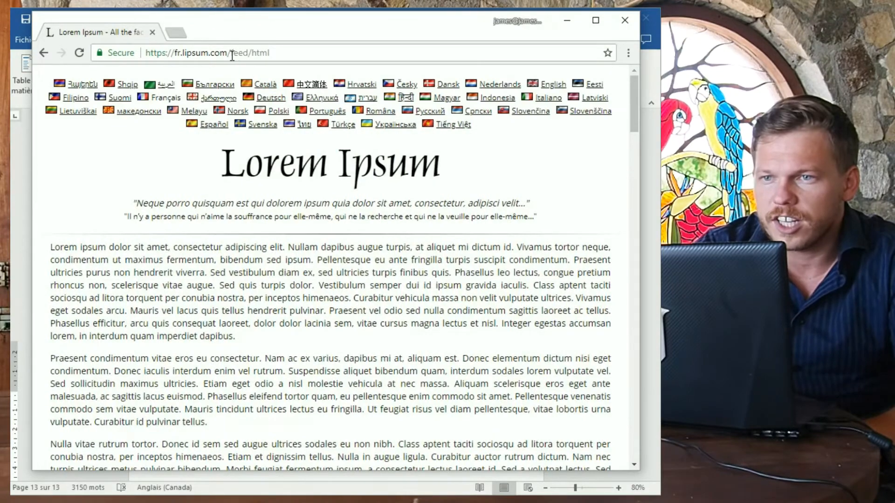
pyautogui.moveTo(232, 55); pyautogui.dragTo(280, 44)
pyautogui.press('BackSpace')
pyautogui.press('Return')
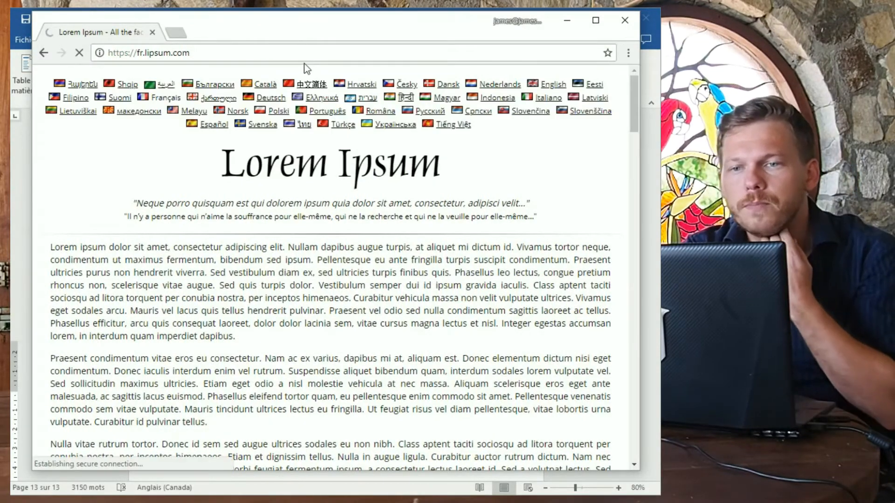
# Copy the author's name from the lipsum page footer and return to Word.
pyautogui.scroll(-20, 316, 162)
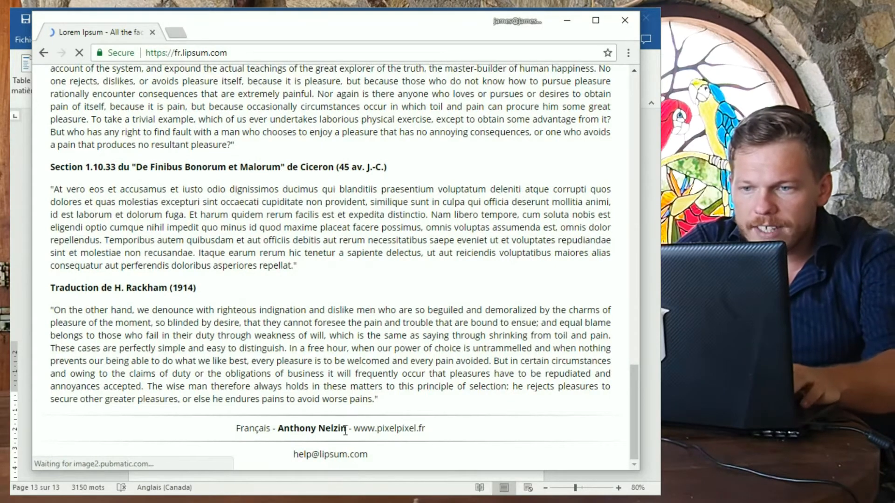
pyautogui.moveTo(345, 430); pyautogui.dragTo(279, 429)
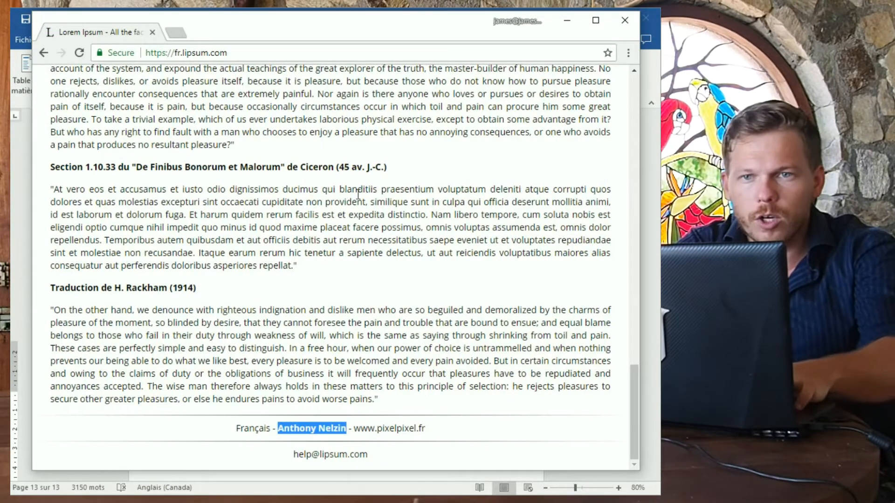
pyautogui.hotkey('ctrl', 'c')
pyautogui.hotkey('alt', 'Tab')
# Paste the copied author name and enter Lipsum.com as the web page name.
pyautogui.click(286, 201)
pyautogui.hotkey('ctrl', 'v')
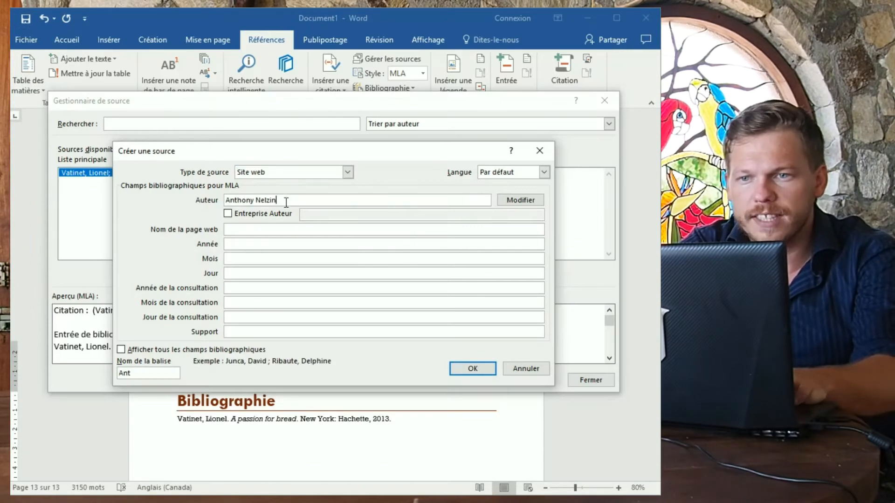
pyautogui.click(314, 230)
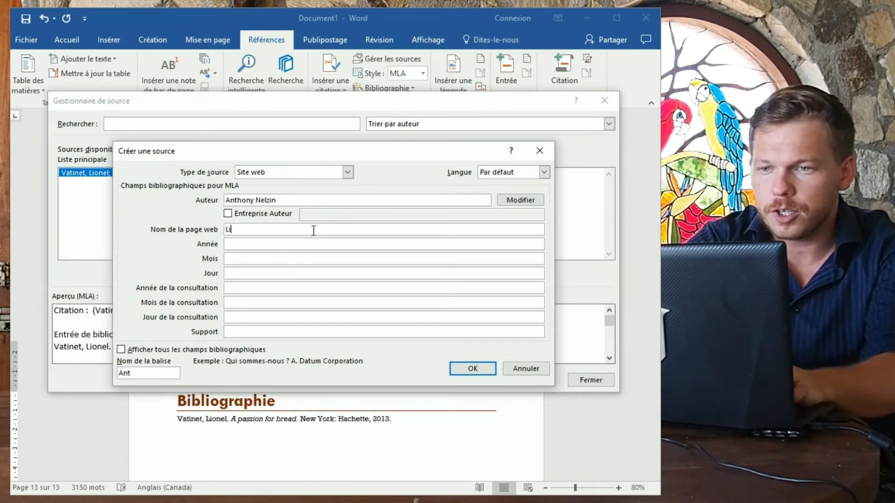
pyautogui.write('Lipsum')
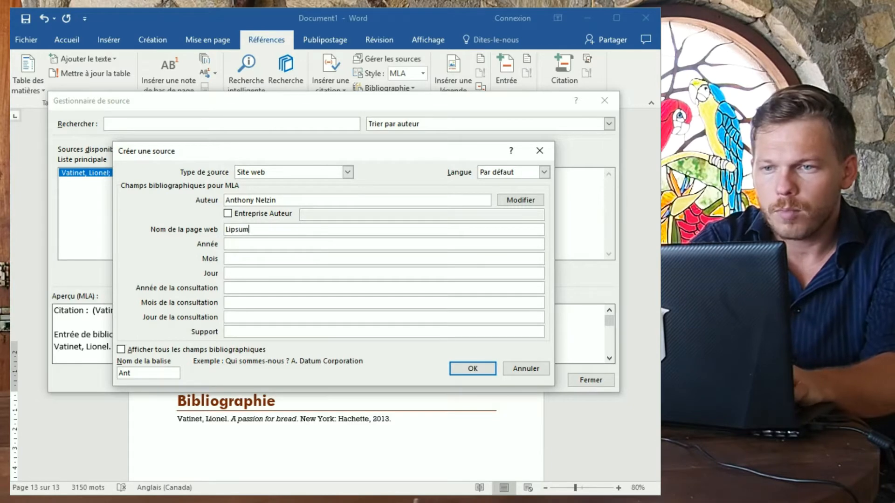
pyautogui.write('.com')
pyautogui.press('Tab')
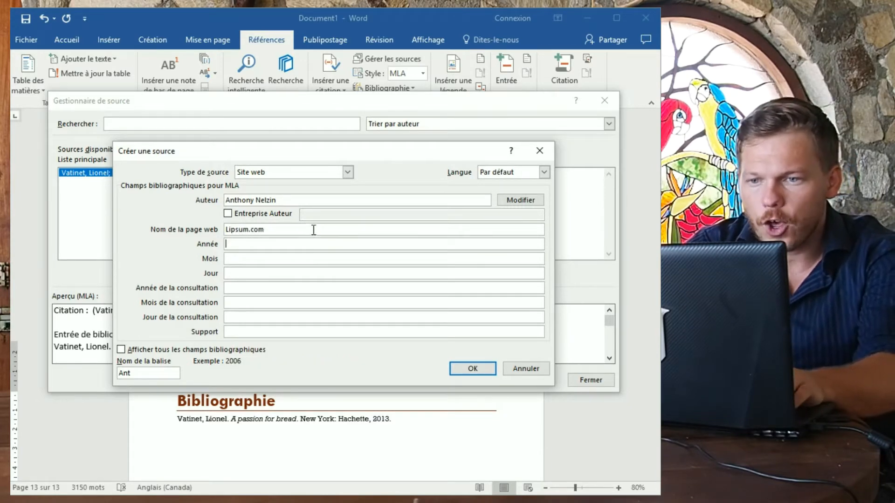
# Fill in year 2018 and the access date 2018, 05, 10.
pyautogui.hotkey('alt', 'Tab')
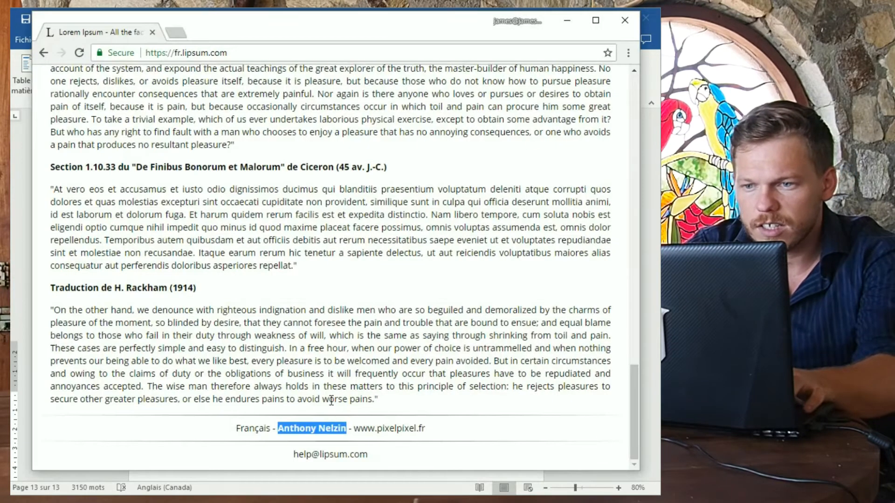
pyautogui.scroll(10, 336, 434)
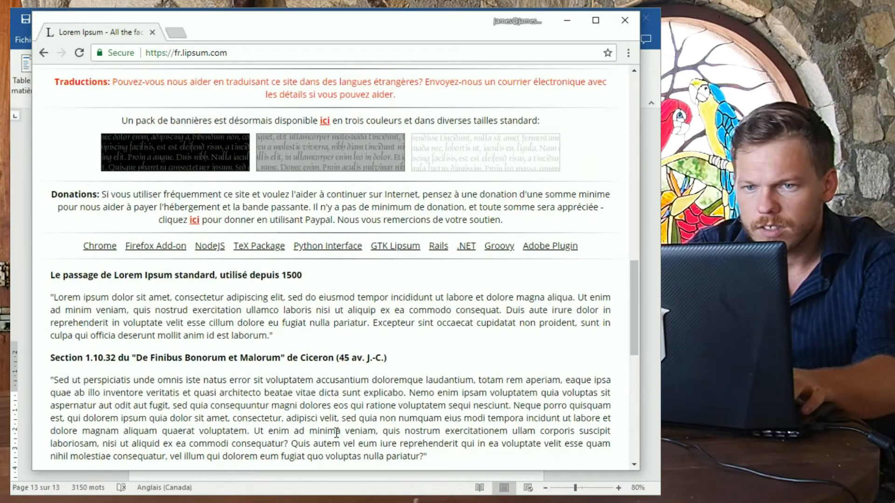
pyautogui.scroll(10, 337, 431)
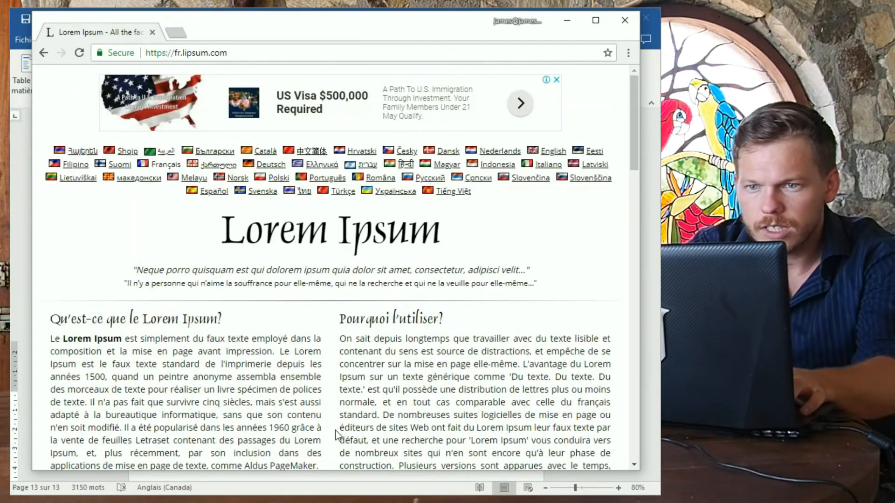
pyautogui.hotkey('alt', 'Tab')
pyautogui.write('20')
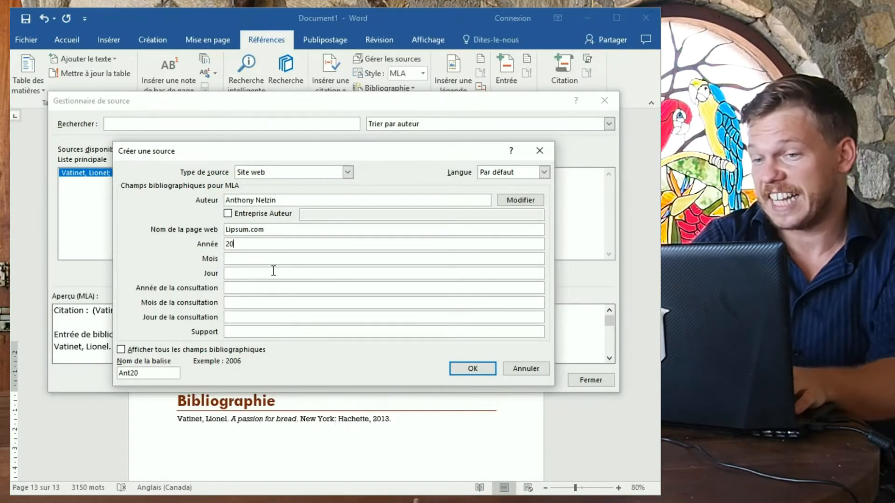
pyautogui.write('18')
pyautogui.press('Tab')
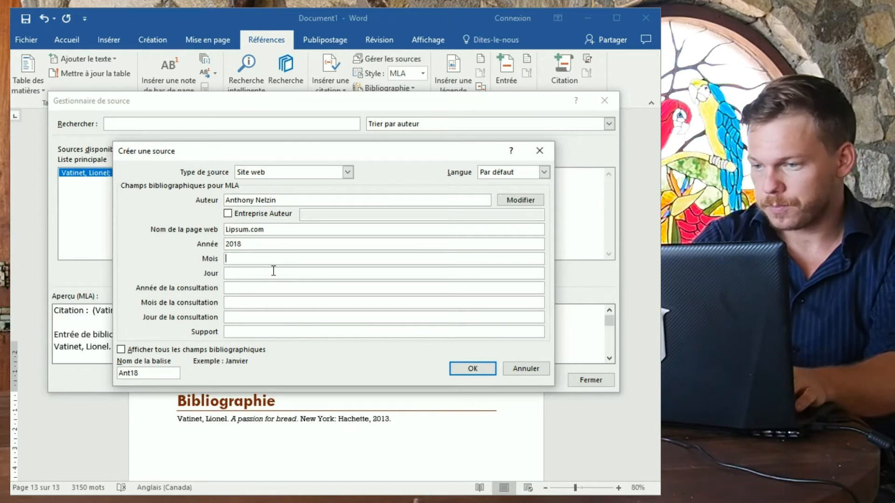
pyautogui.press('Tab')
pyautogui.press('Tab')
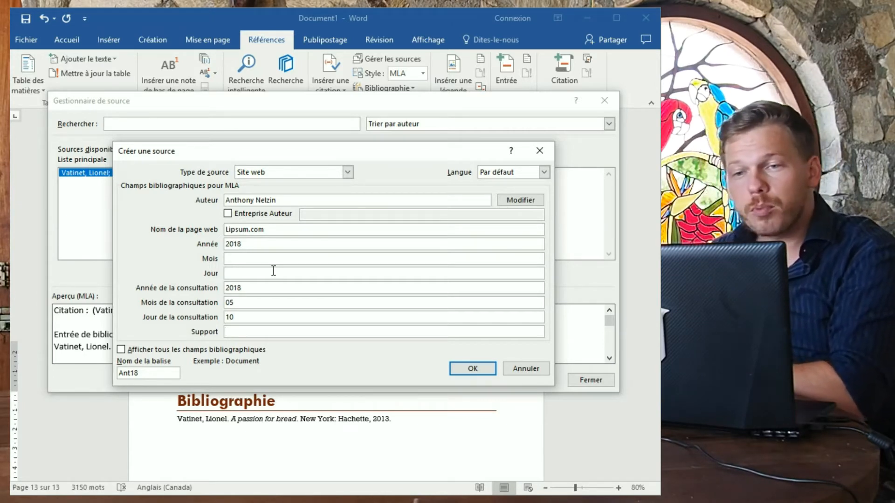
pyautogui.press('Tab')
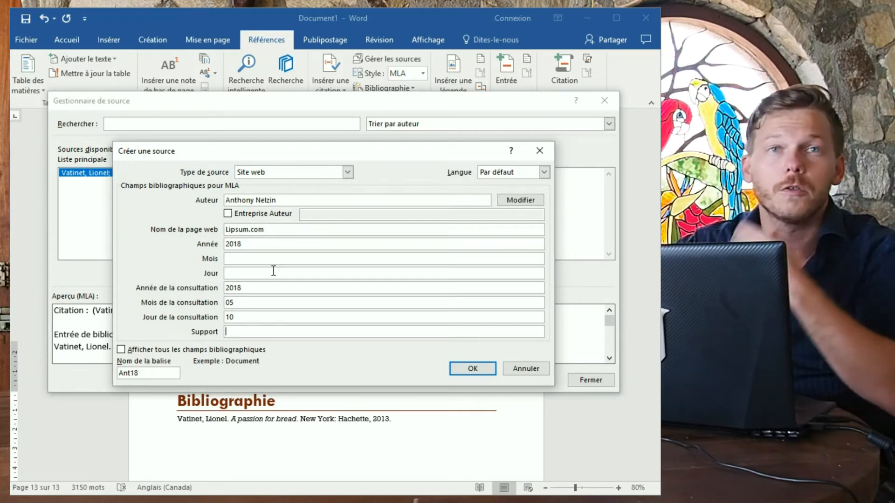
# Save the website source and update the bibliography so the Lipsum.com entry appears.
pyautogui.click(460, 371)
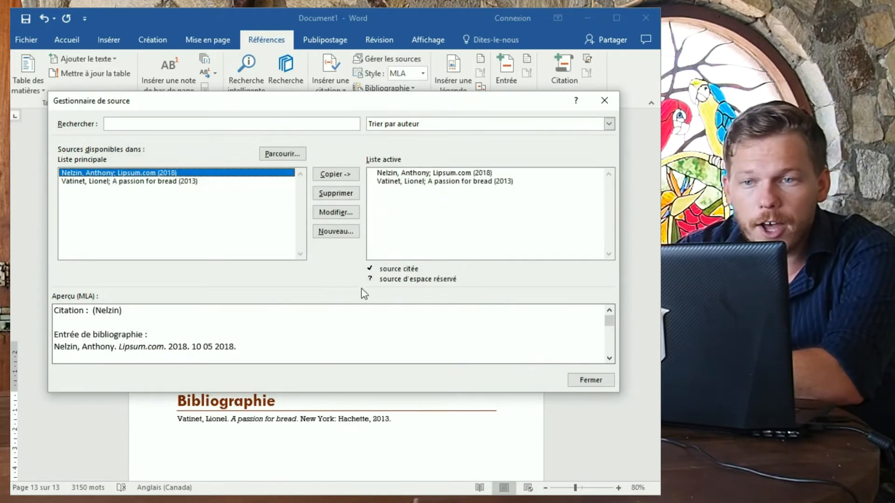
pyautogui.click(589, 380)
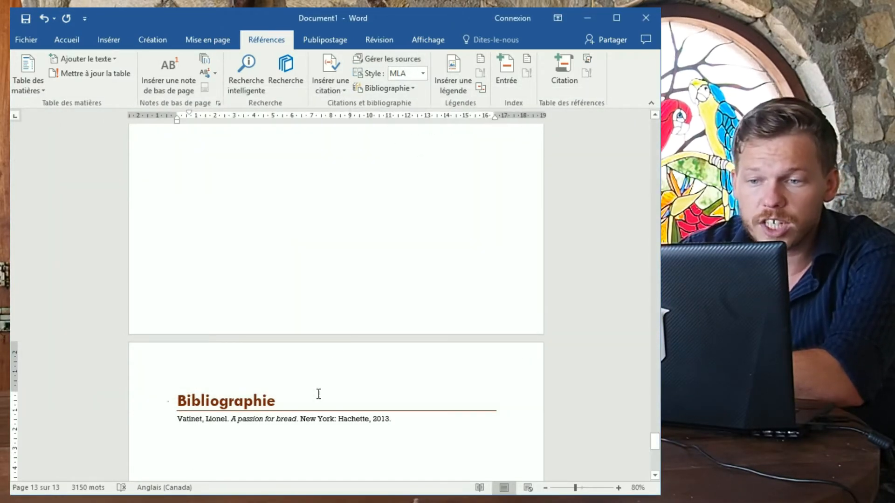
pyautogui.click(278, 400)
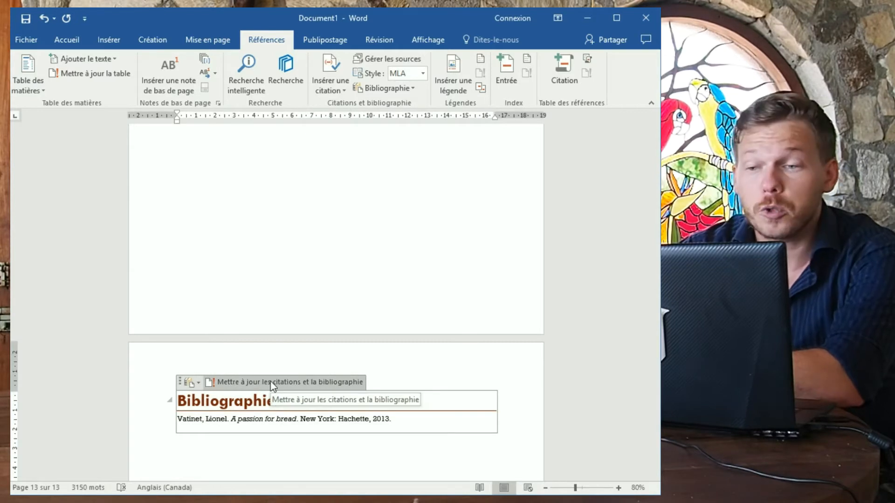
pyautogui.click(272, 382)
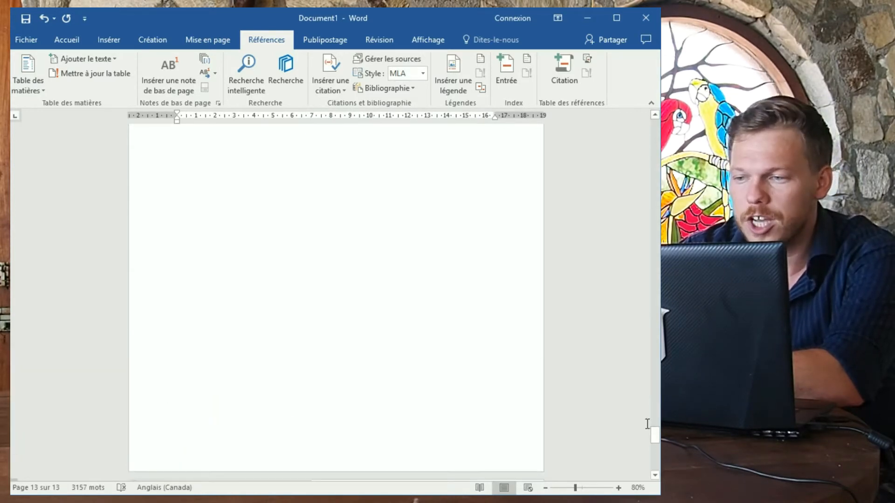
# Update the entire Table des matières so Bibliographie appears on page 12.
pyautogui.moveTo(655, 441); pyautogui.dragTo(655, 125)
pyautogui.scroll(-10, 447, 259)
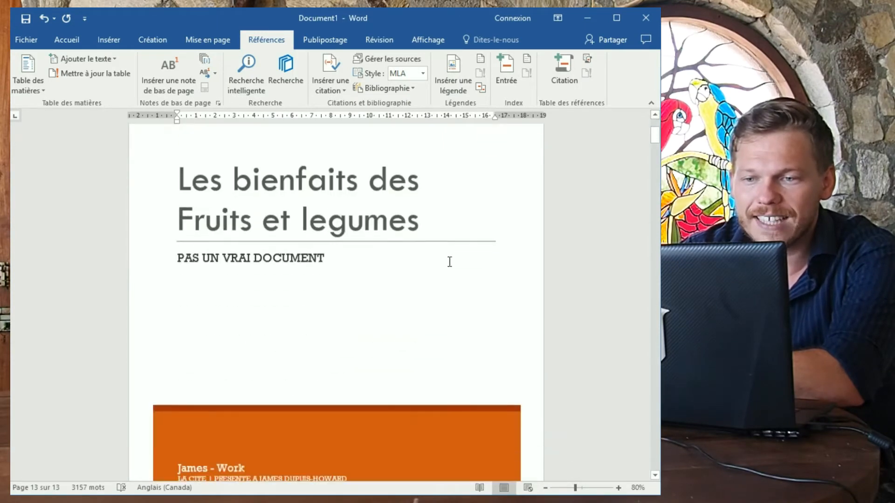
pyautogui.click(219, 289)
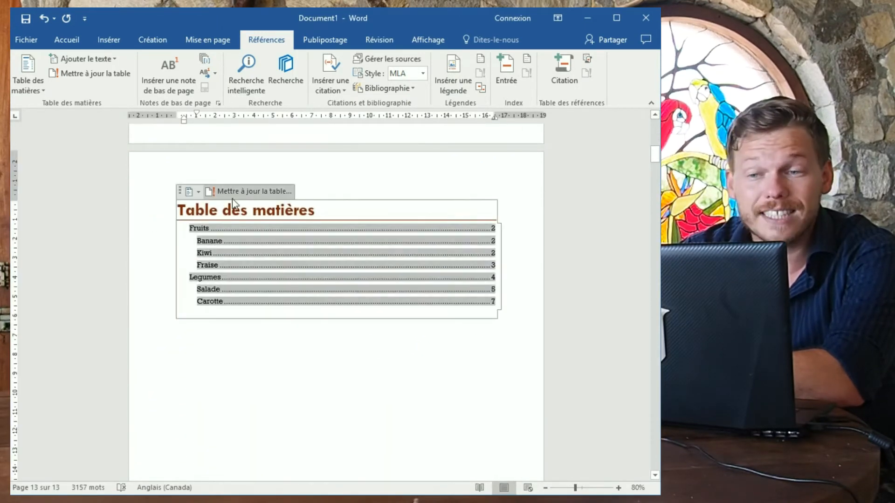
pyautogui.click(247, 192)
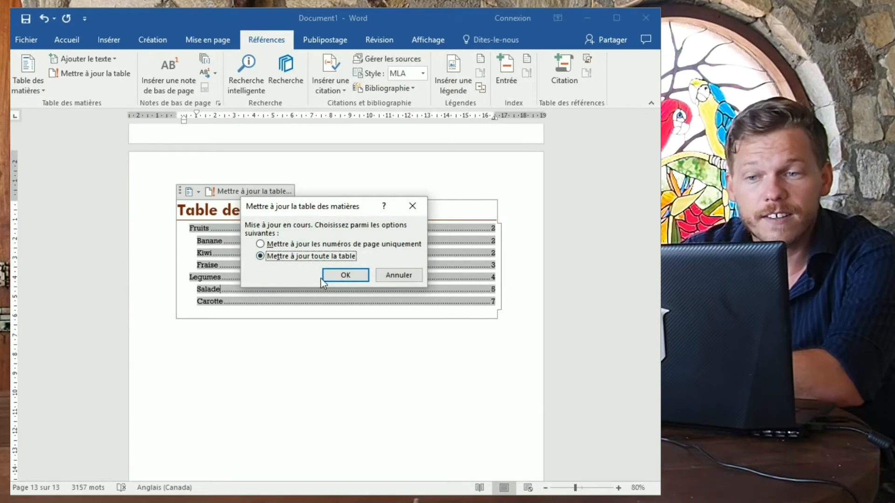
pyautogui.click(337, 278)
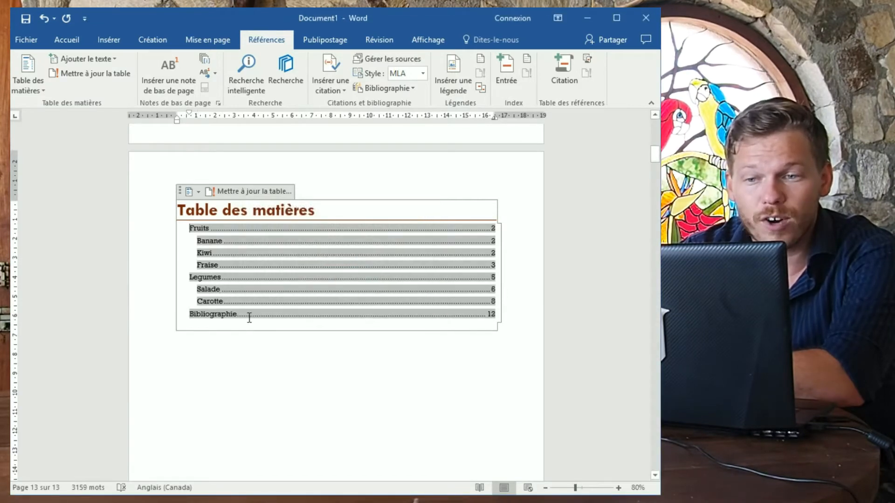
pyautogui.click(475, 322)
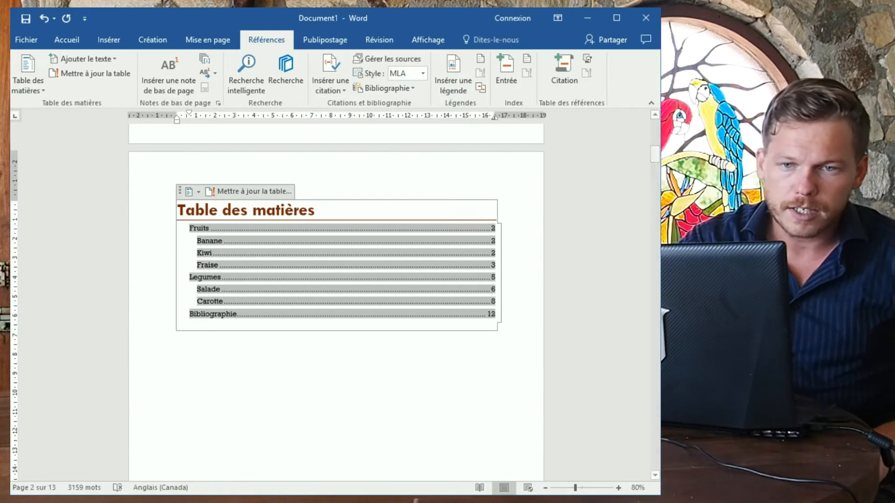
pyautogui.hotkey('alt', 'Tab')
pyautogui.click(176, 186)
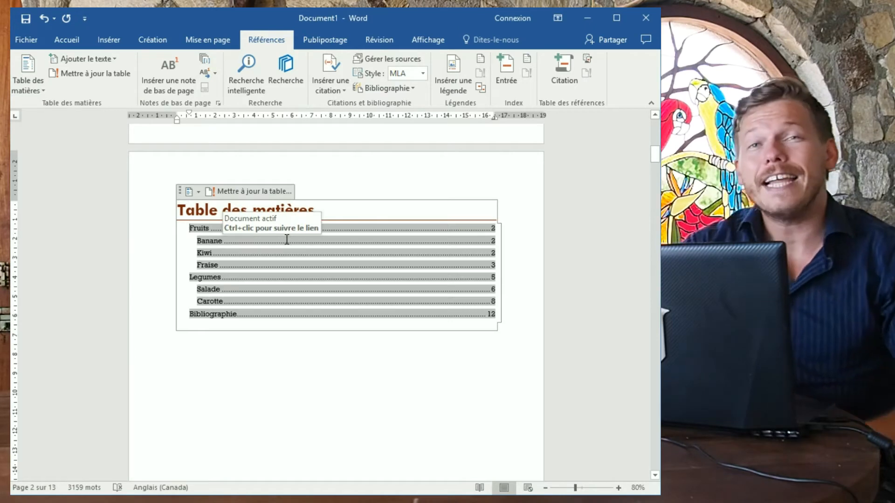
pyautogui.scroll(5, 240, 276)
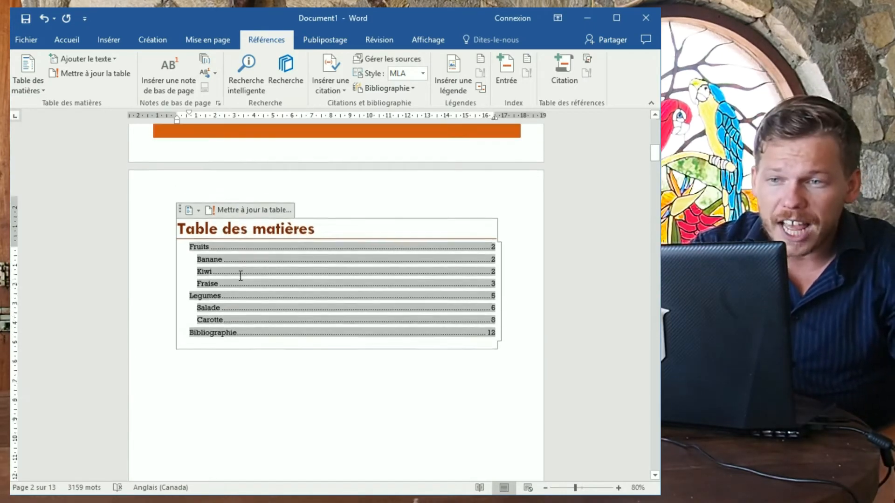
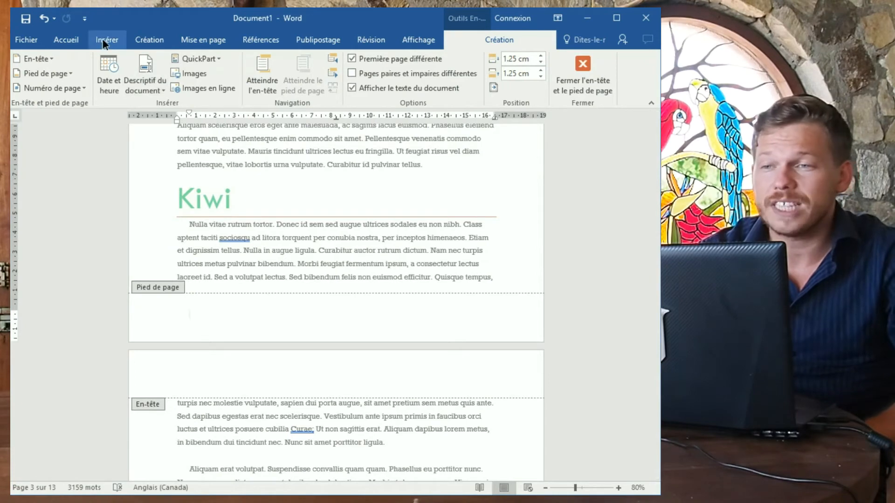
pyautogui.click(105, 41)
pyautogui.click(425, 63)
pyautogui.click(425, 62)
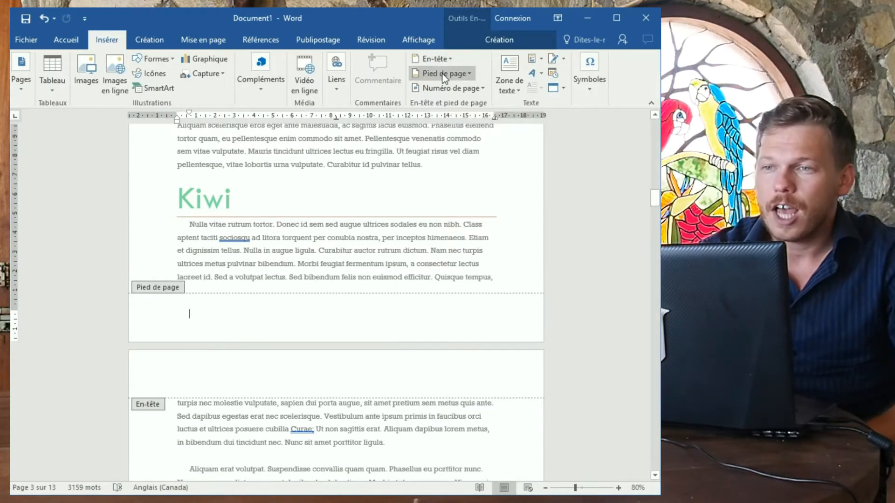
pyautogui.click(444, 73)
pyautogui.click(444, 73)
pyautogui.click(441, 62)
pyautogui.click(441, 63)
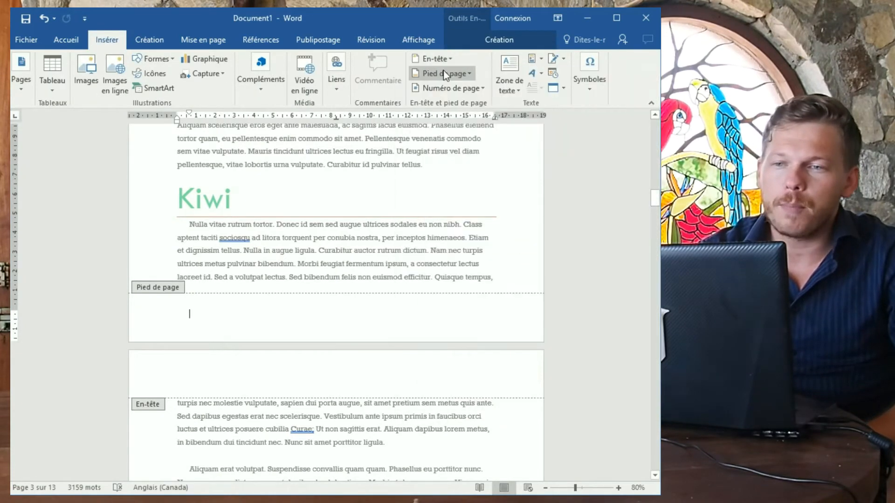
pyautogui.click(445, 74)
pyautogui.click(444, 74)
pyautogui.click(442, 59)
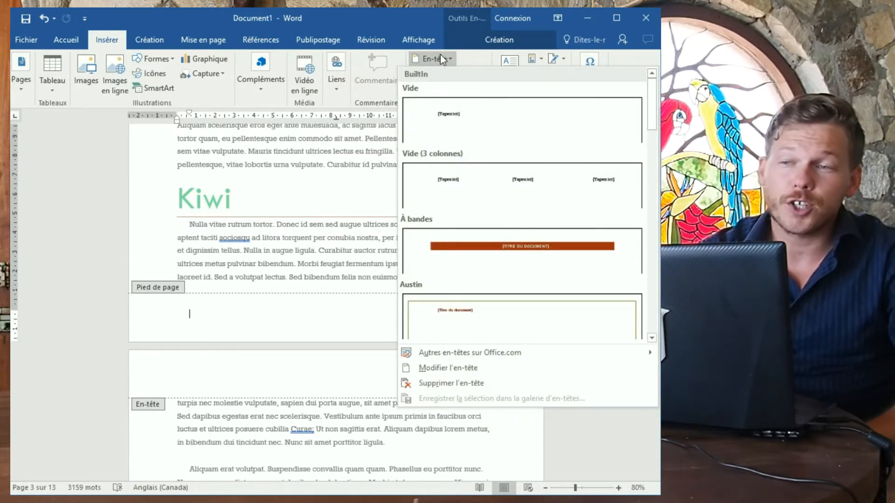
pyautogui.click(444, 62)
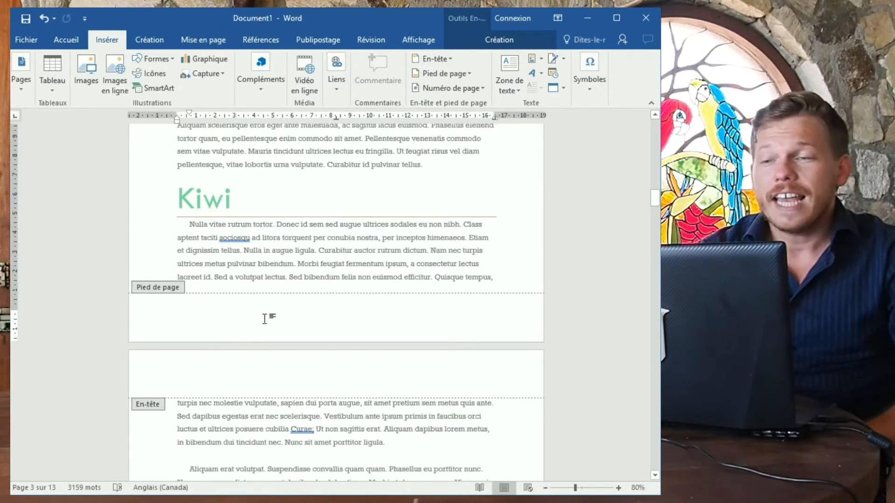
pyautogui.doubleClick(301, 225)
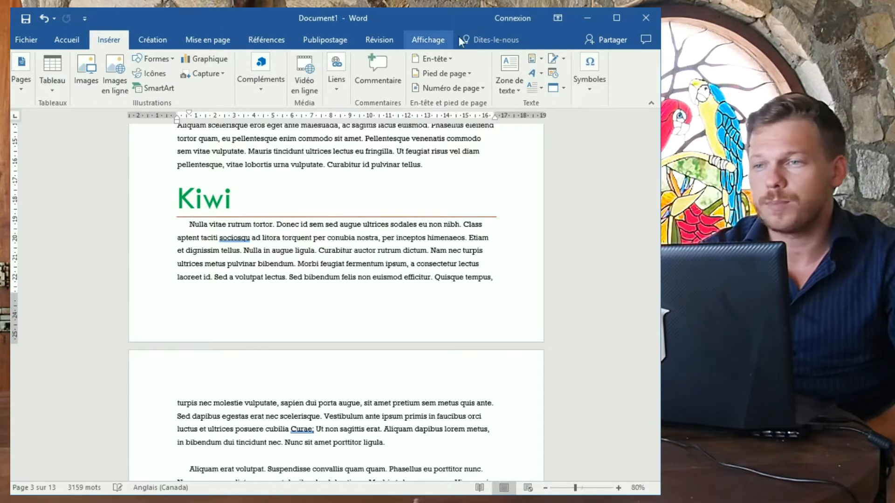
pyautogui.doubleClick(290, 314)
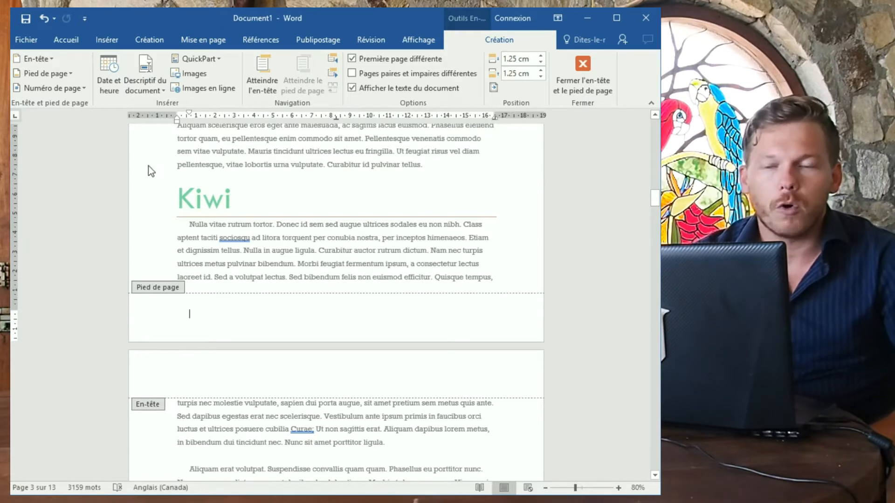
# Insert bottom-of-page page numbers in the centred Tildes style, so the footer shows ~ 2 ~.
pyautogui.click(80, 87)
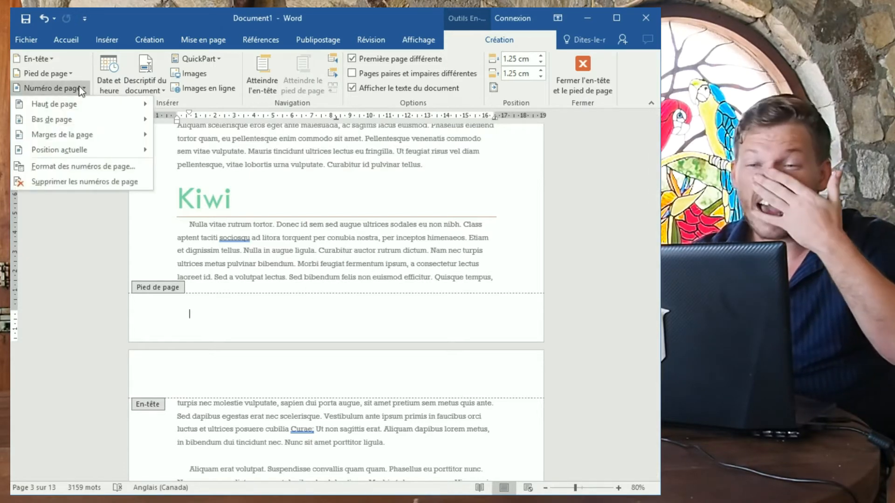
pyautogui.moveTo(85, 118)
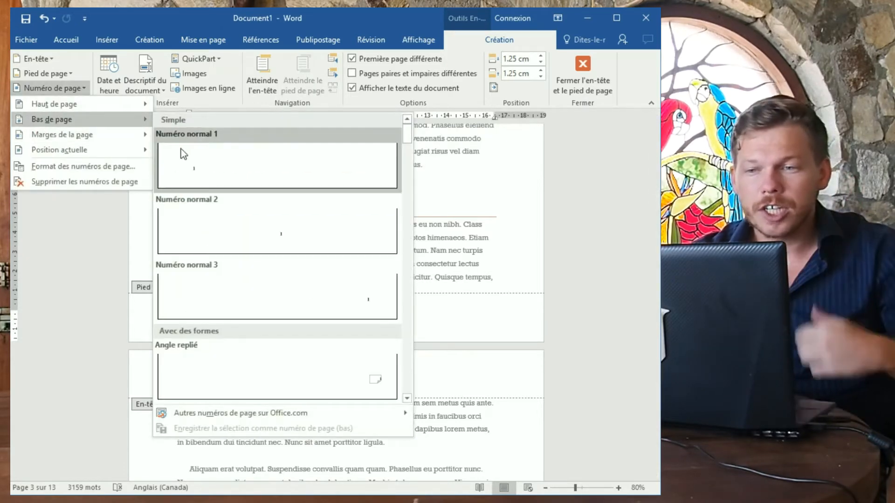
pyautogui.scroll(-6, 289, 290)
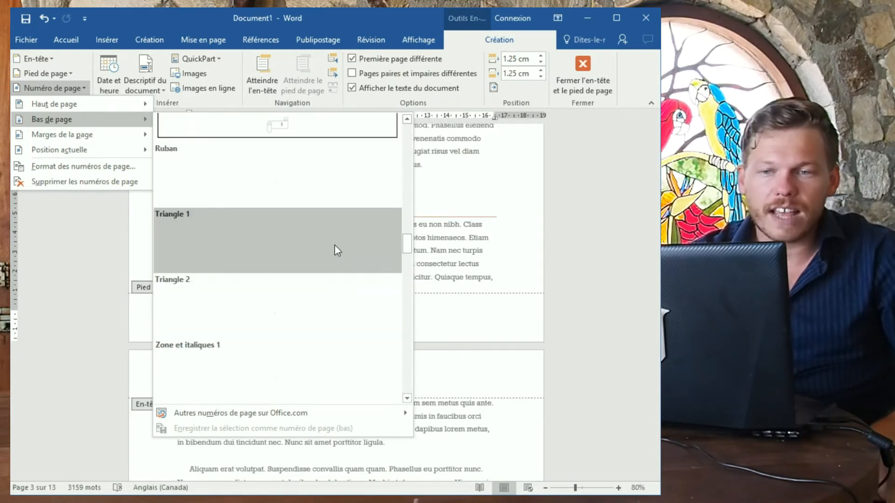
pyautogui.scroll(-3, 337, 256)
pyautogui.scroll(3, 340, 274)
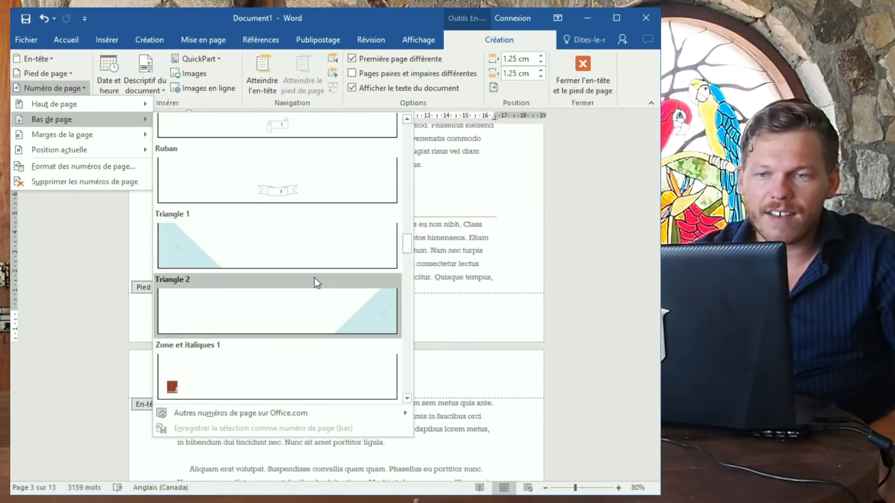
pyautogui.scroll(-5, 313, 283)
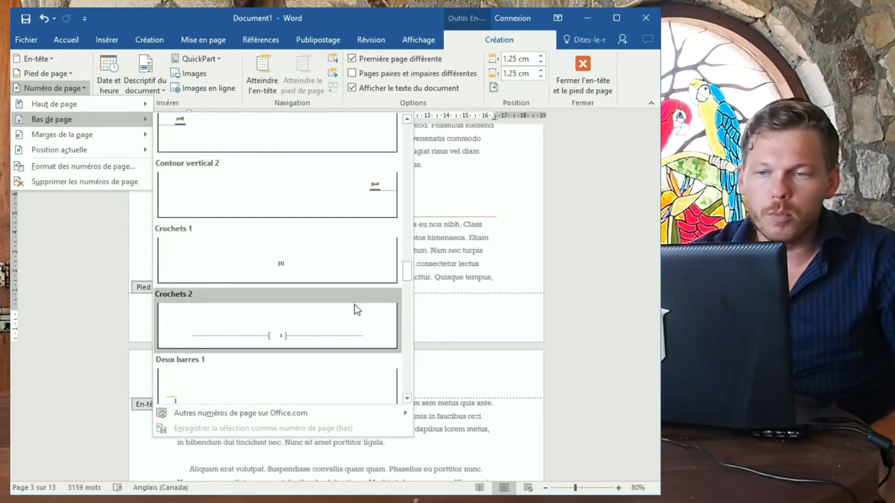
pyautogui.scroll(-6, 355, 304)
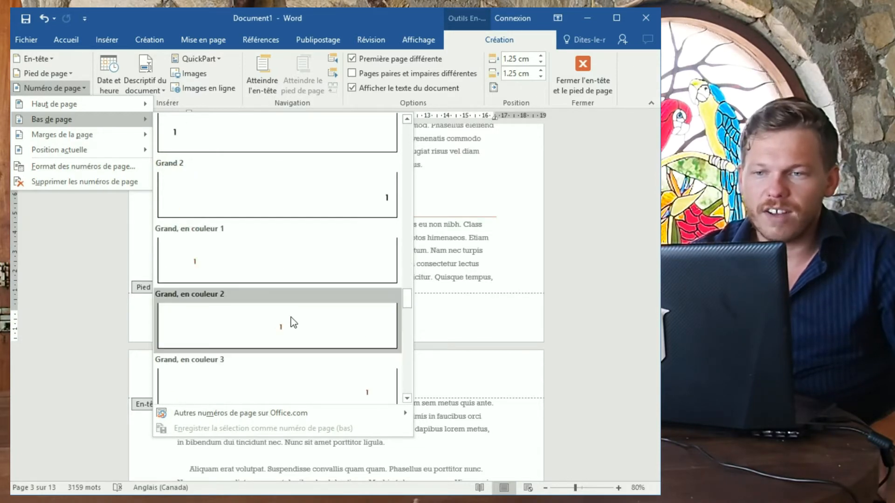
pyautogui.scroll(-3, 290, 320)
pyautogui.scroll(-3, 251, 323)
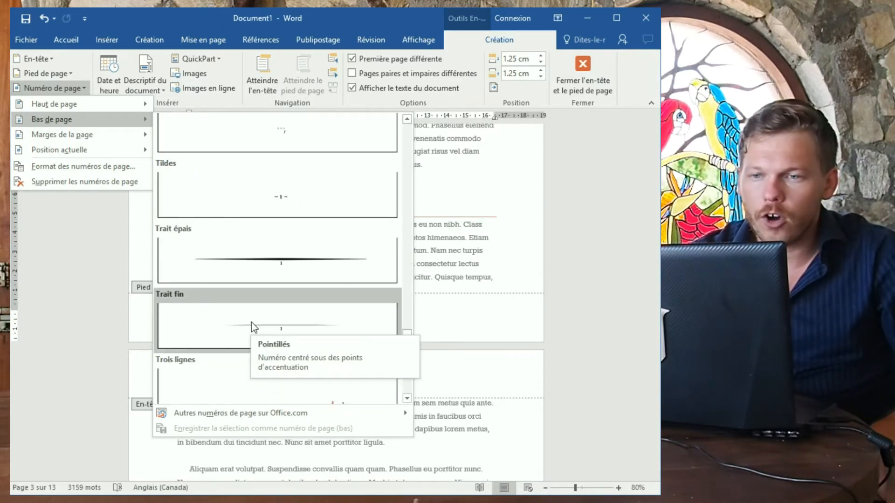
pyautogui.click(280, 205)
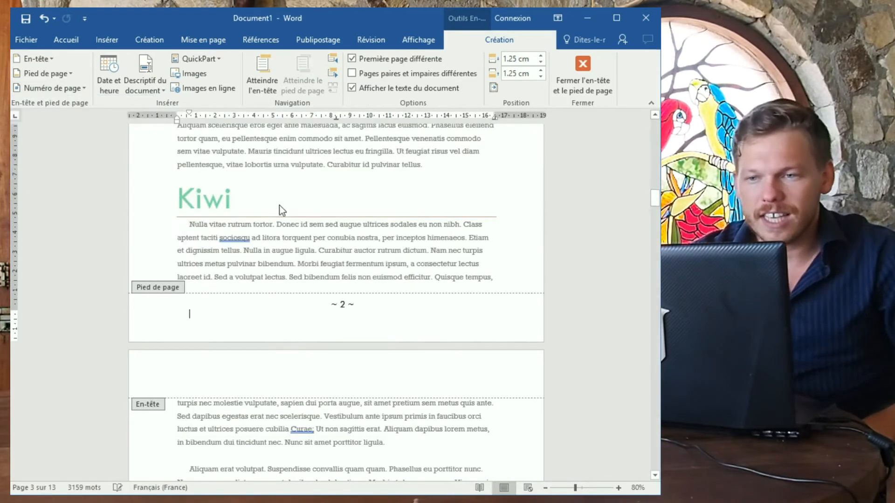
# Scroll up to the title page and preview the Page de garde gallery without choosing a design.
pyautogui.scroll(15, 354, 321)
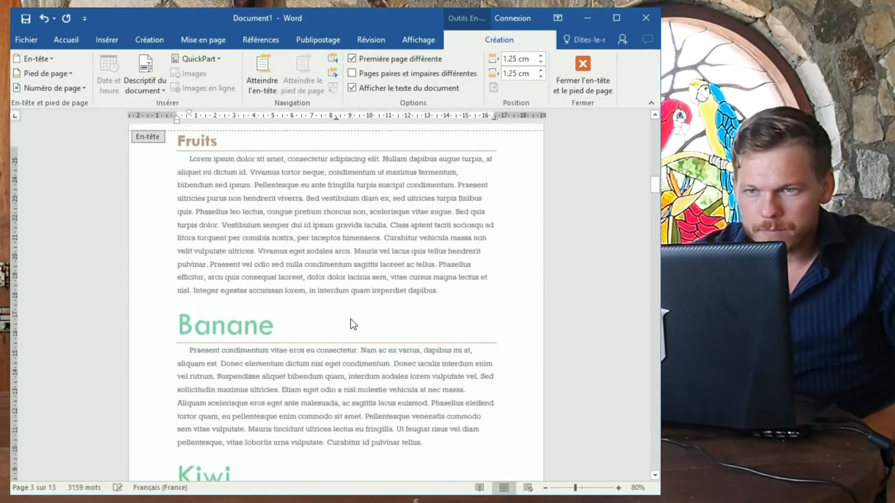
pyautogui.scroll(5, 321, 338)
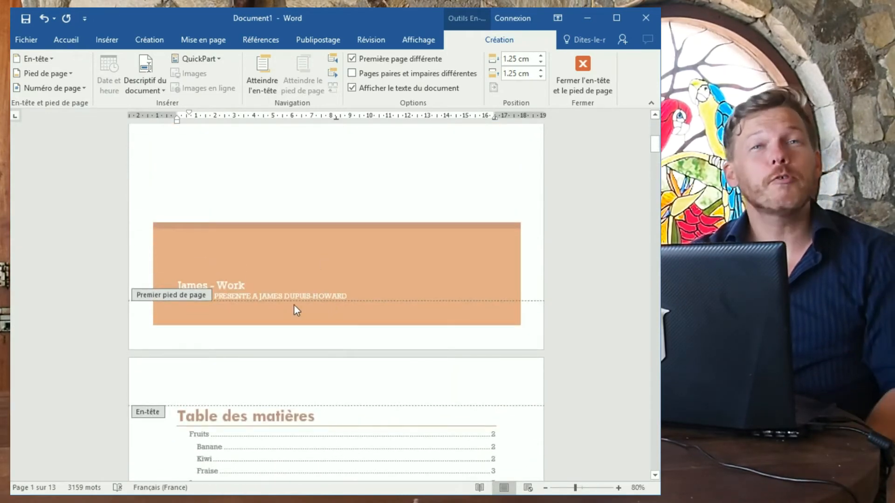
pyautogui.click(107, 41)
pyautogui.click(31, 87)
pyautogui.click(24, 140)
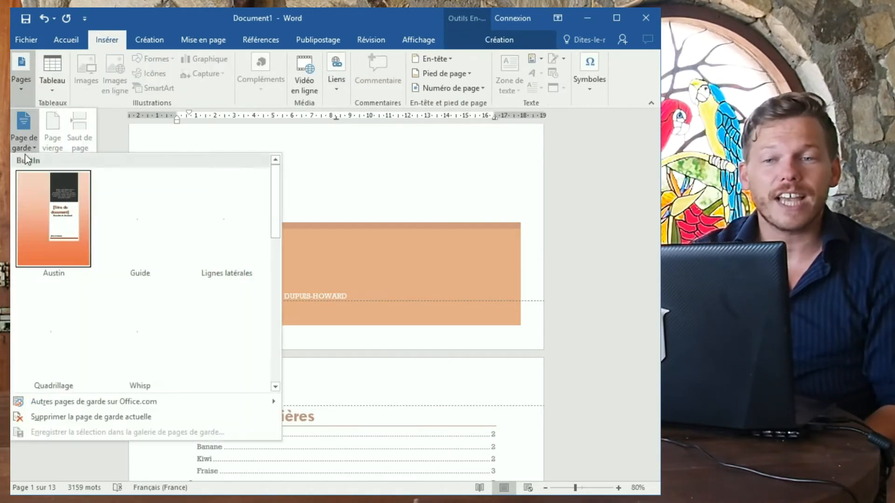
pyautogui.click(35, 143)
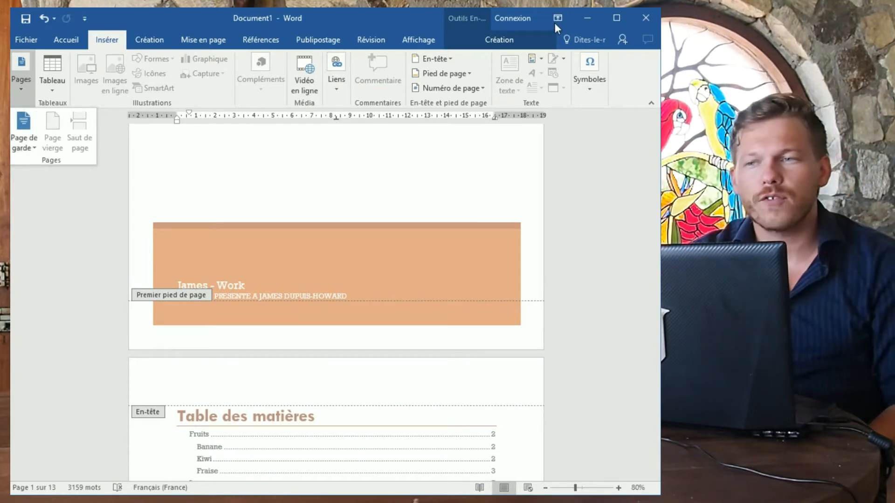
# Go back to the header/footer design options, then reopen the built-in cover page designs.
pyautogui.click(513, 43)
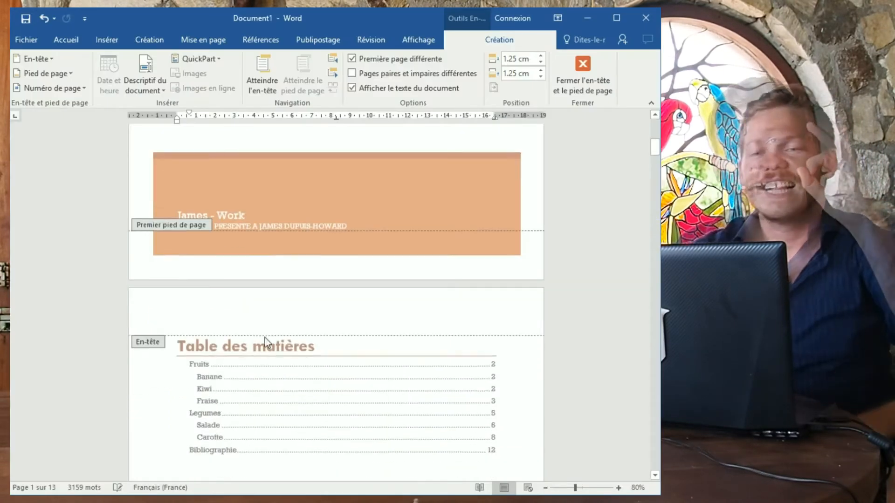
pyautogui.scroll(-1, 265, 337)
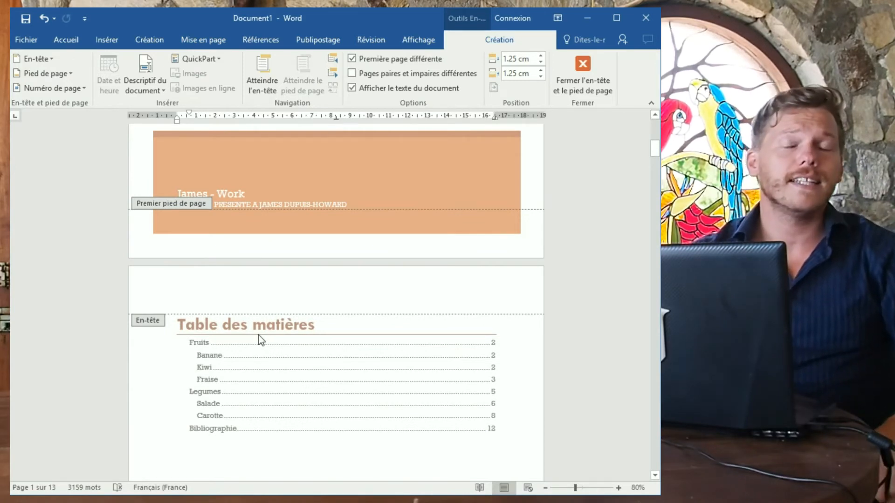
pyautogui.scroll(-20, 193, 299)
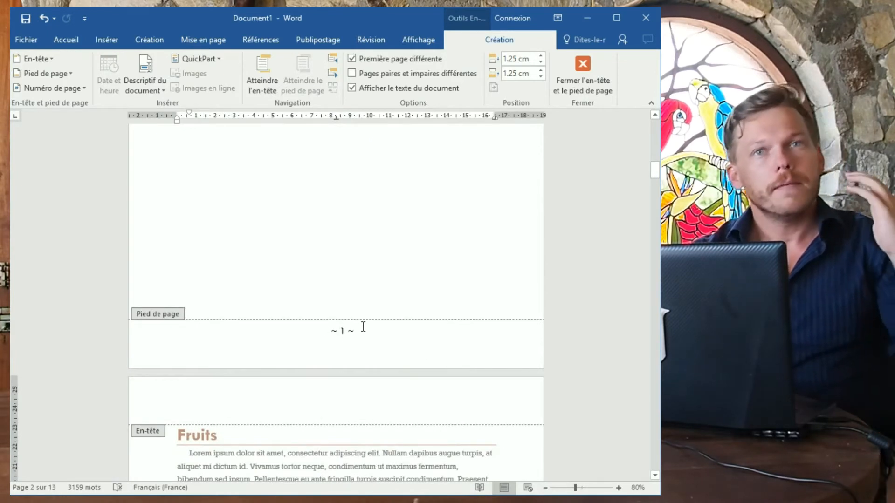
pyautogui.scroll(15, 300, 311)
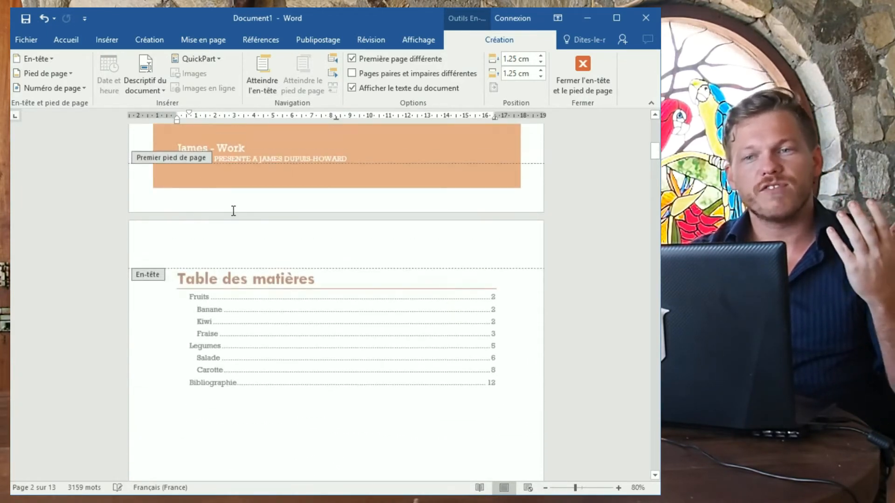
pyautogui.scroll(10, 240, 242)
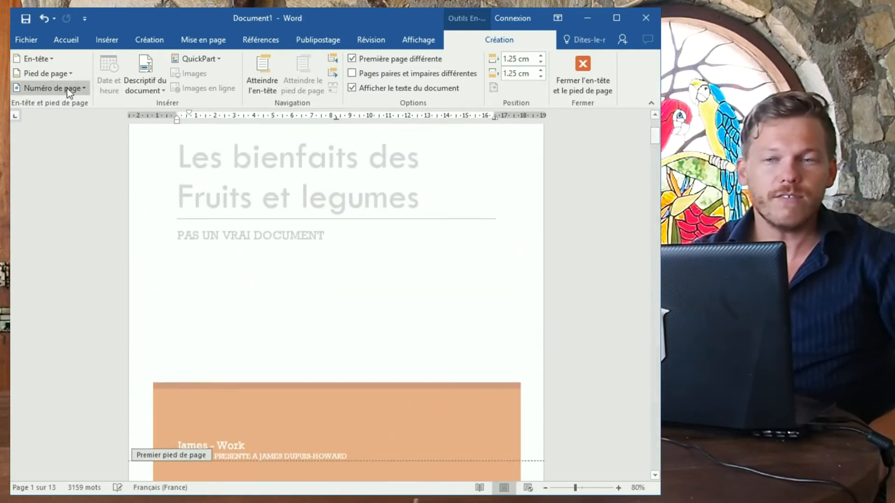
pyautogui.click(107, 40)
pyautogui.click(18, 76)
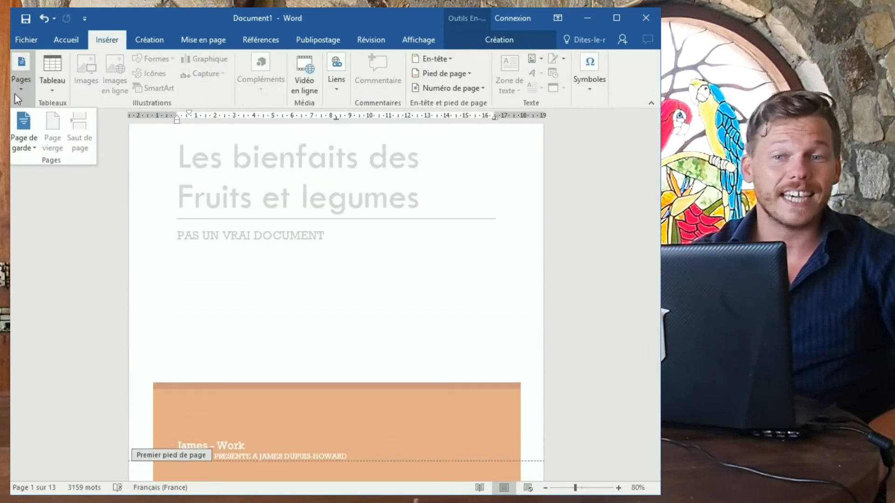
pyautogui.click(18, 130)
pyautogui.click(18, 131)
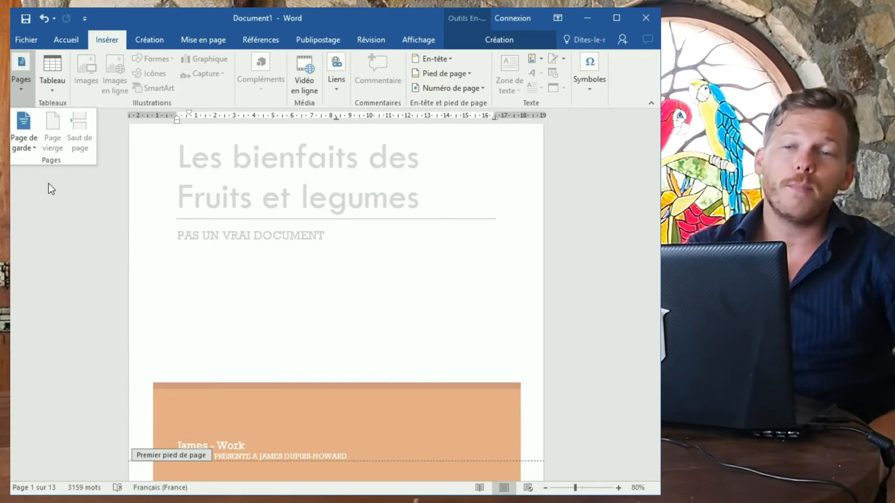
pyautogui.click(18, 139)
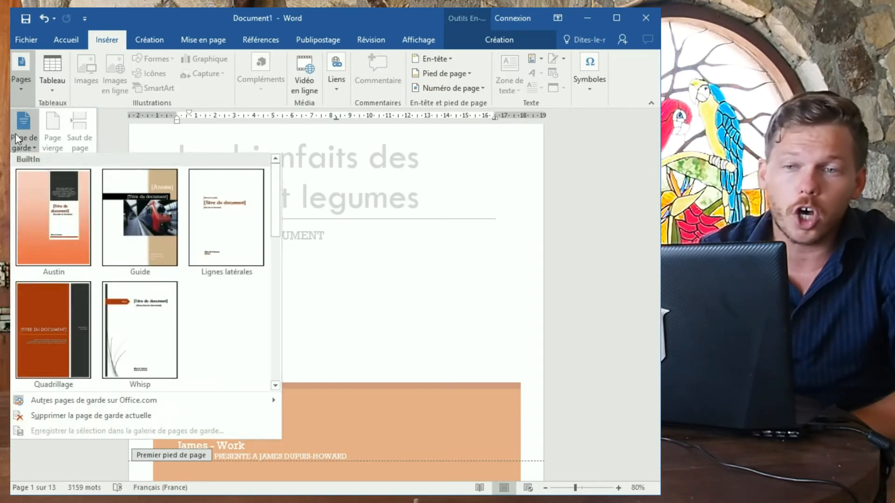
# Close the cover designs, return to the body, and select the orange banner box on the cover page.
pyautogui.click(305, 209)
pyautogui.scroll(-12, 308, 208)
pyautogui.doubleClick(312, 206)
pyautogui.scroll(1, 312, 206)
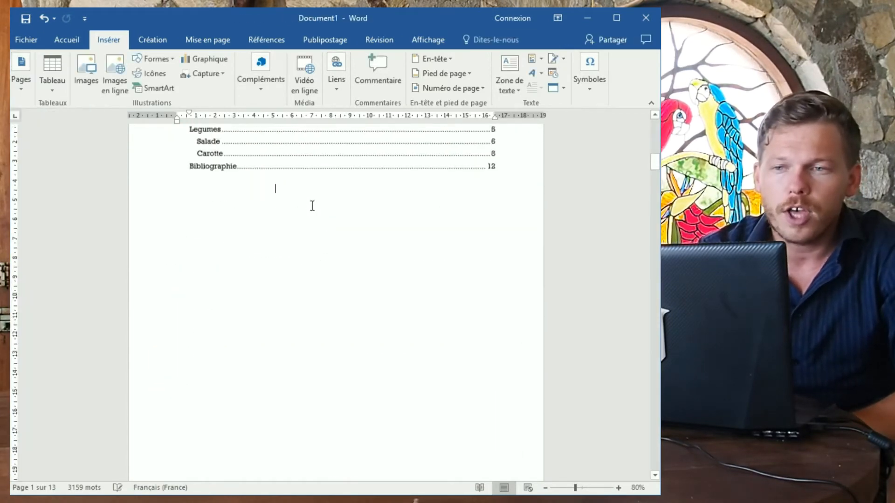
pyautogui.scroll(5, 313, 206)
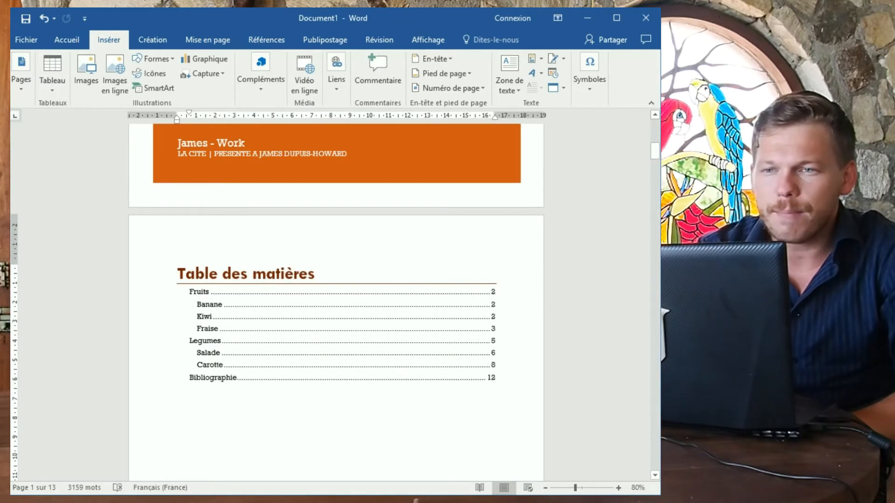
pyautogui.click(392, 191)
pyautogui.scroll(1, 436, 189)
pyautogui.moveTo(401, 229); pyautogui.dragTo(341, 217)
pyautogui.scroll(8, 335, 218)
pyautogui.scroll(-8, 227, 271)
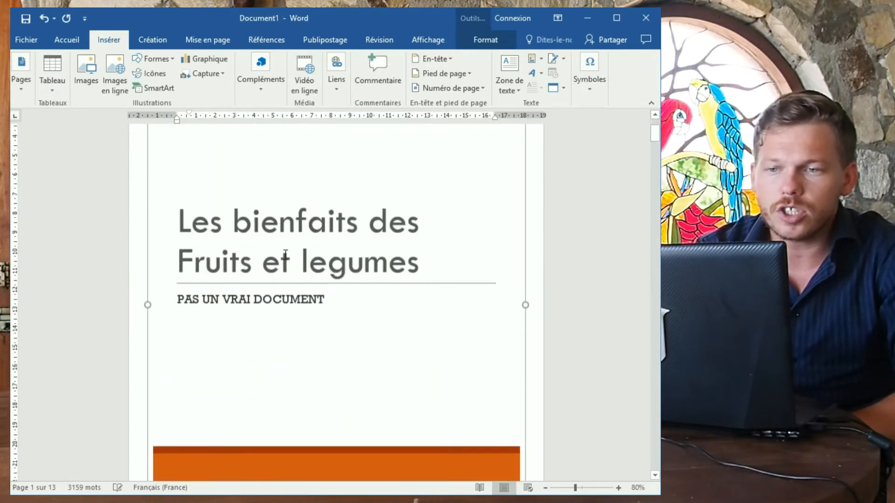
pyautogui.click(180, 347)
pyautogui.click(179, 343)
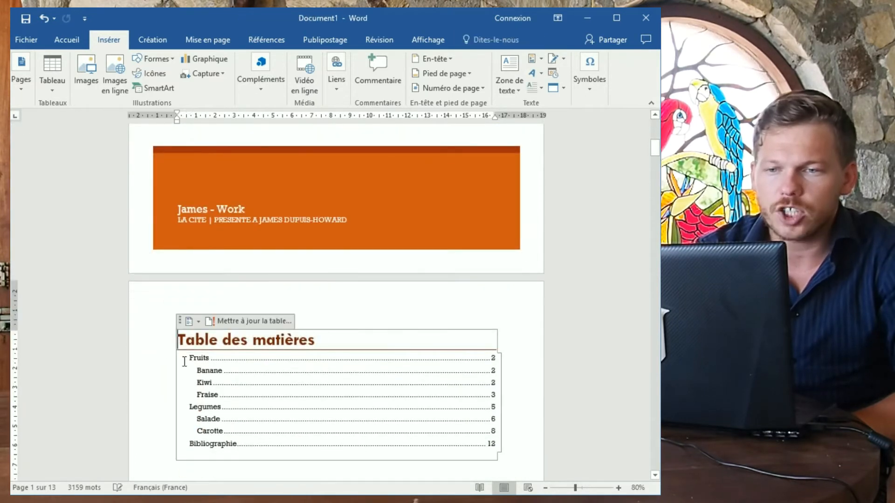
pyautogui.click(163, 350)
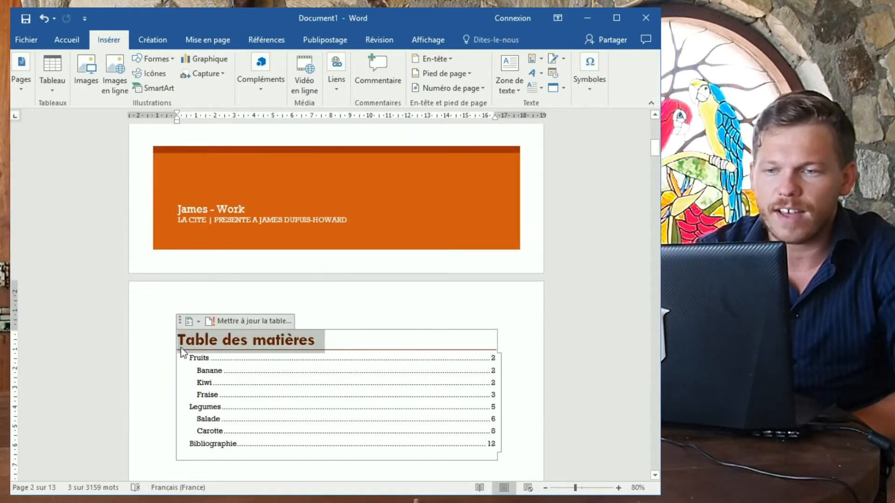
pyautogui.click(194, 354)
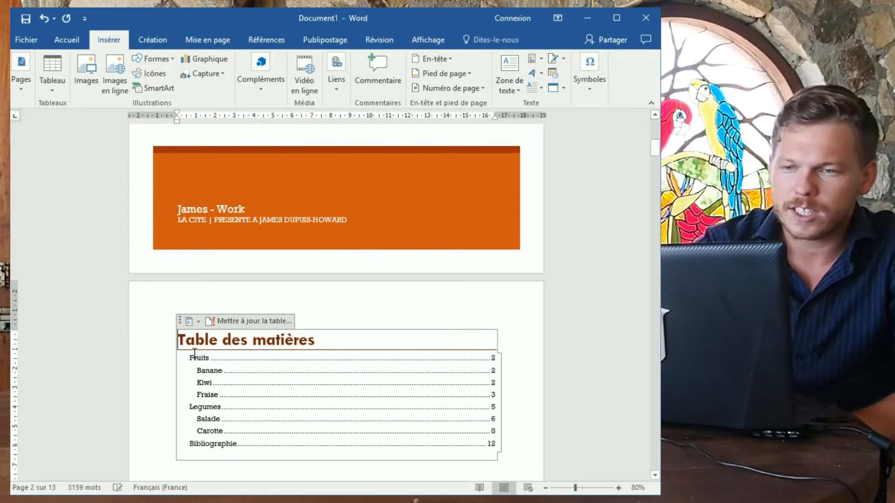
# Select the whole cover title block and delete it, leaving the first page empty.
pyautogui.doubleClick(187, 271)
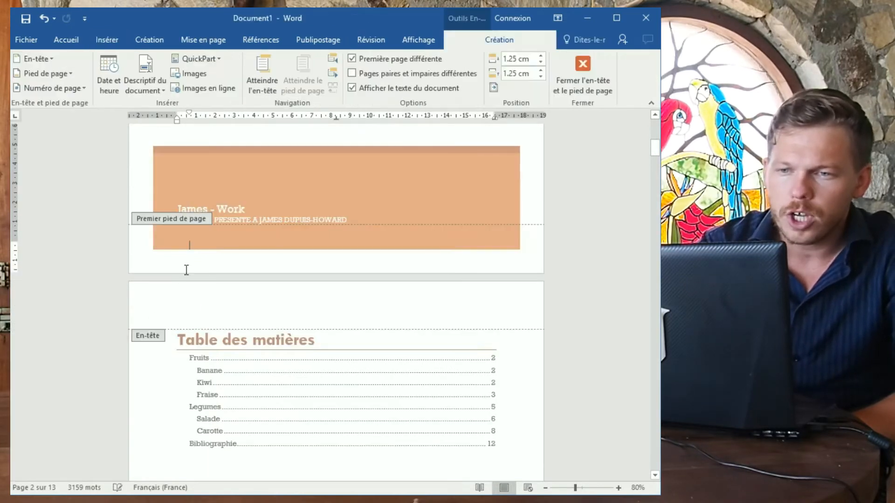
pyautogui.scroll(3, 258, 233)
pyautogui.doubleClick(255, 270)
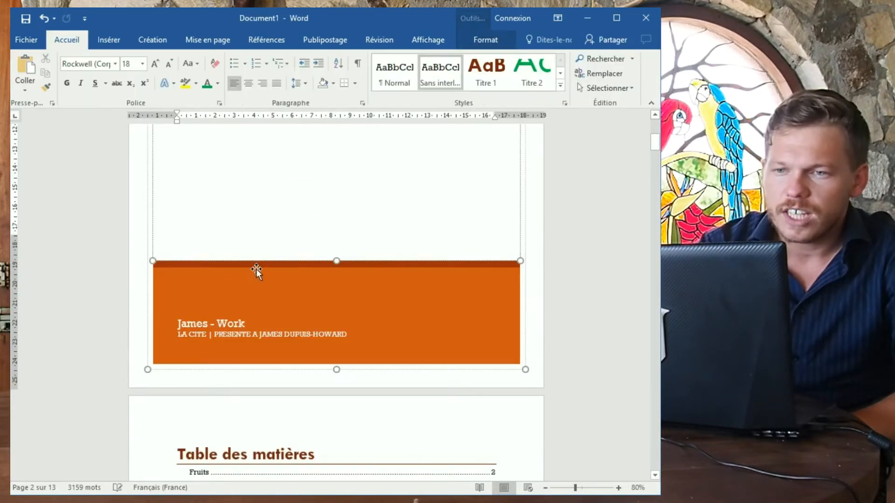
pyautogui.scroll(5, 242, 303)
pyautogui.scroll(1, 236, 325)
pyautogui.click(242, 156)
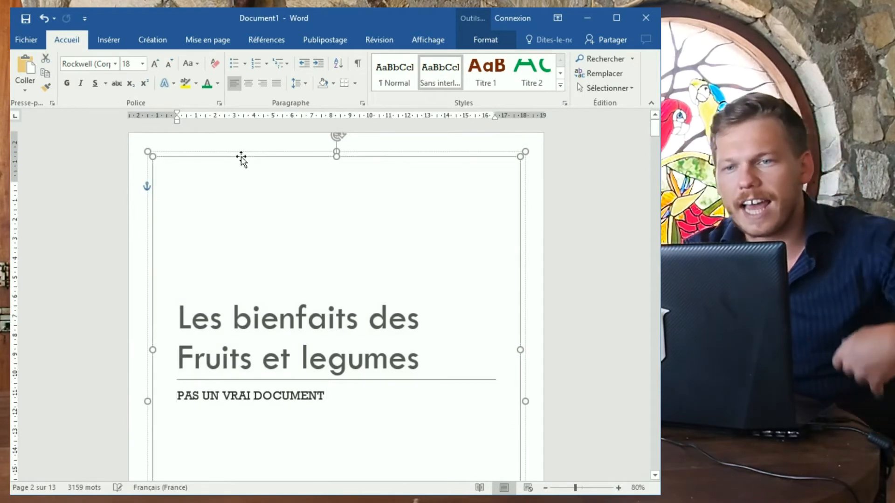
pyautogui.press('Delete')
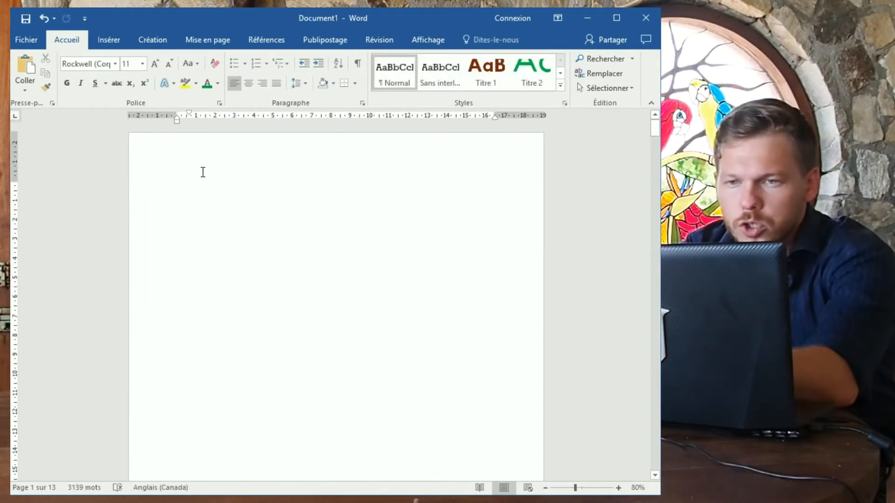
# Delete the empty first page and the leftover indent on its line.
pyautogui.press('Delete')
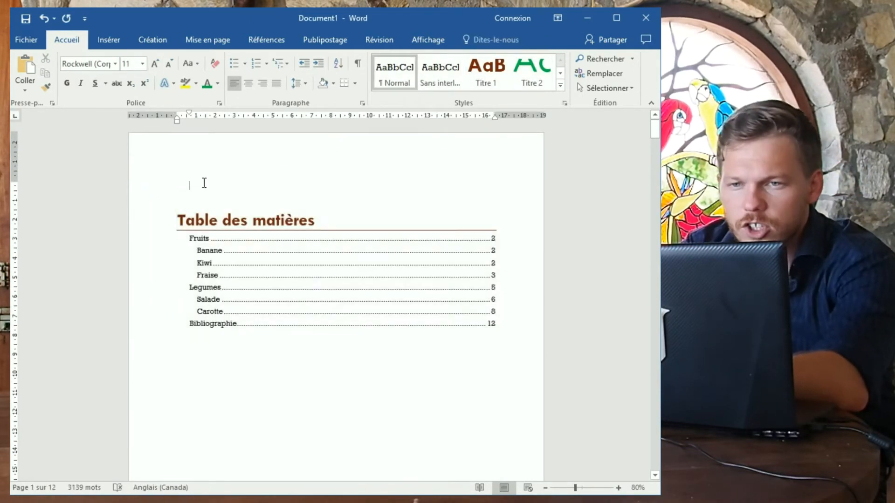
pyautogui.press('BackSpace')
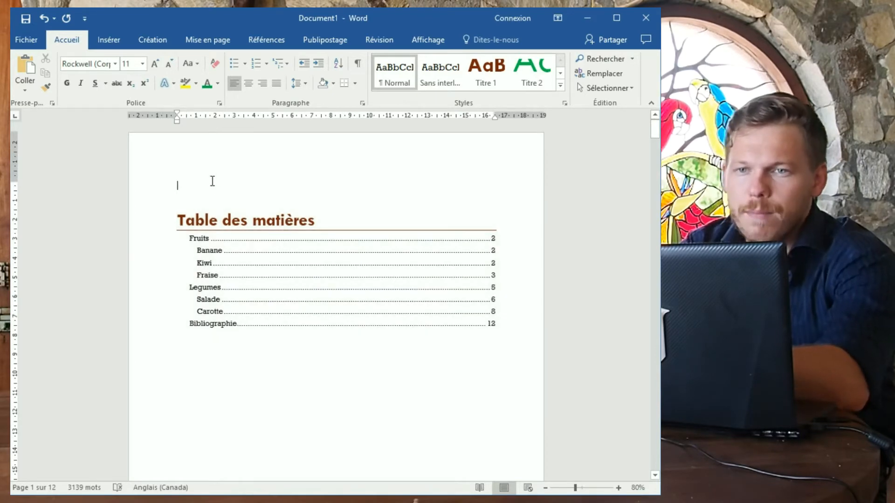
pyautogui.scroll(-3, 262, 166)
pyautogui.scroll(-15, 292, 208)
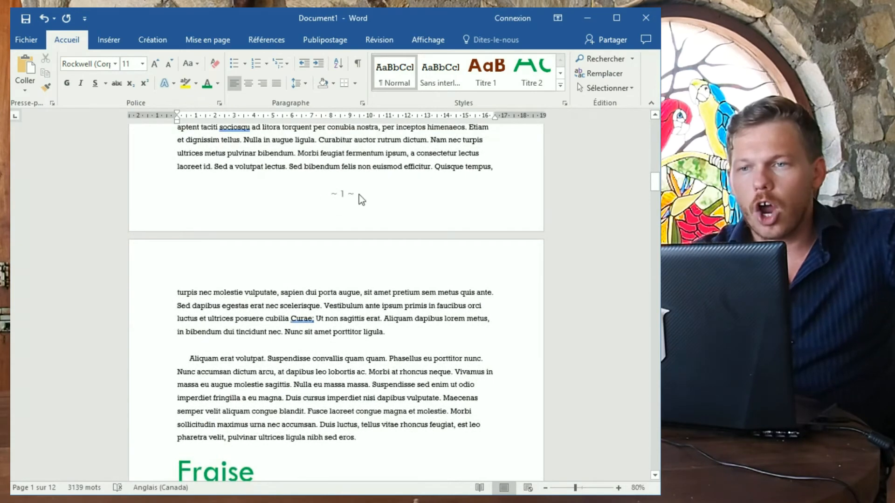
pyautogui.scroll(15, 354, 210)
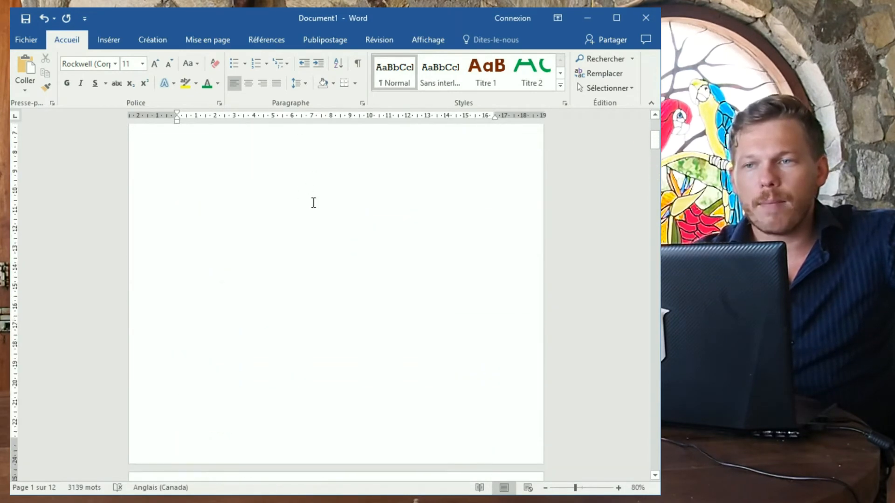
pyautogui.scroll(5, 314, 203)
pyautogui.scroll(-8, 362, 250)
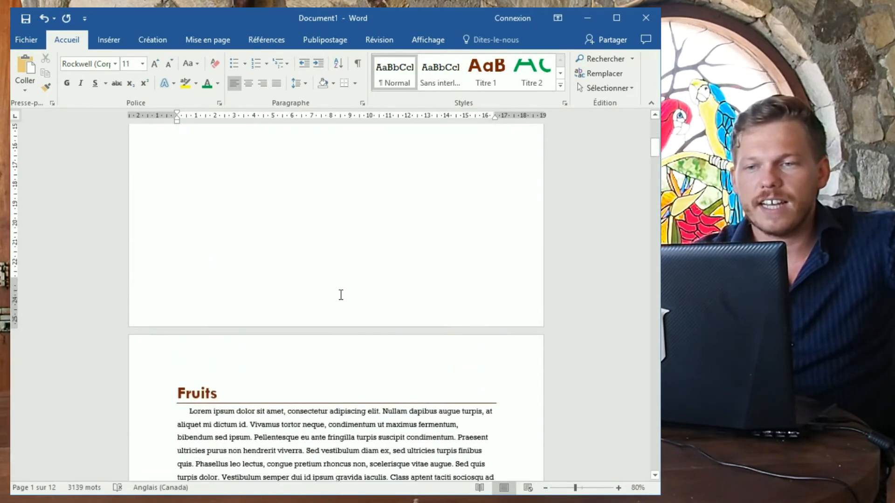
# In the contents page footer, set the page number format to start at 1.
pyautogui.doubleClick(340, 291)
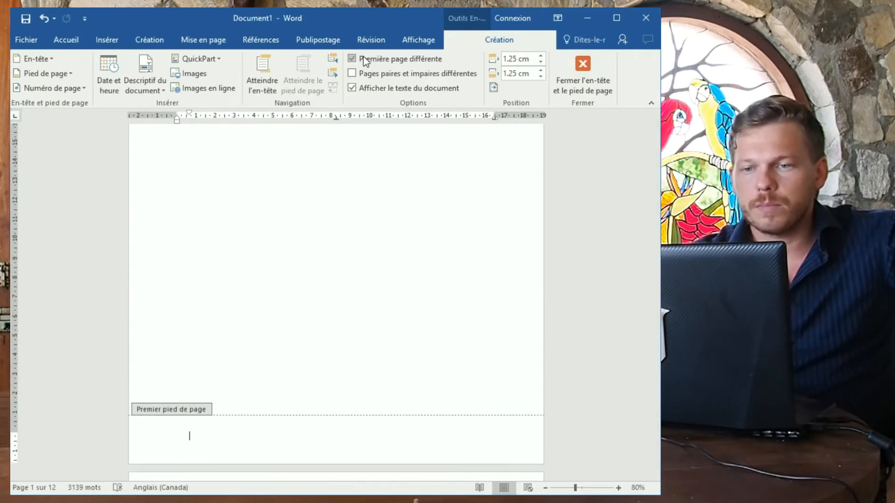
pyautogui.scroll(-2, 353, 271)
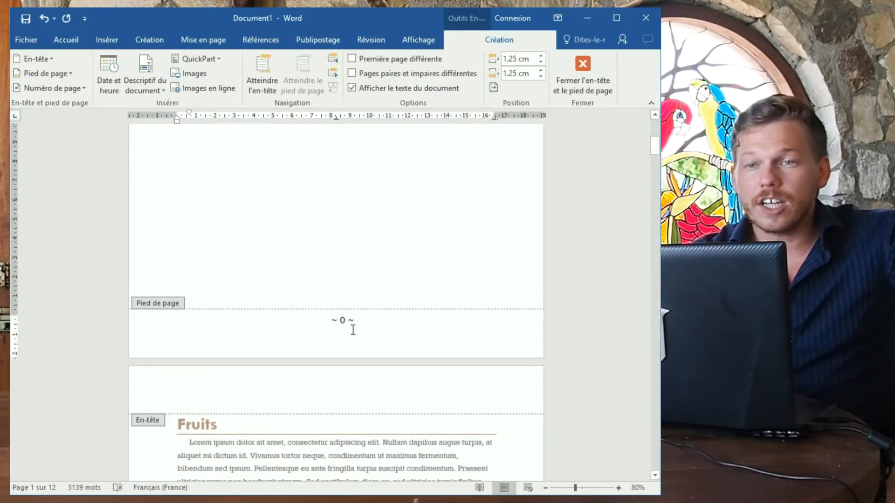
pyautogui.scroll(-9, 345, 331)
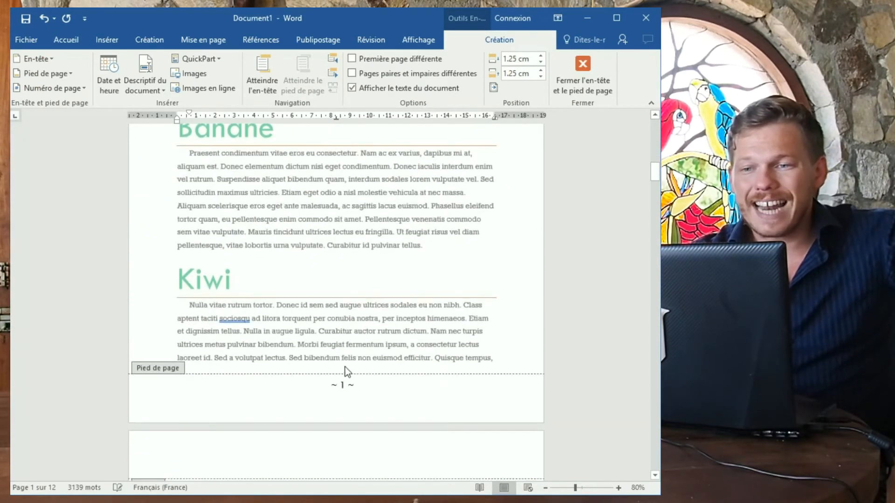
pyautogui.scroll(5, 336, 350)
pyautogui.scroll(4, 333, 342)
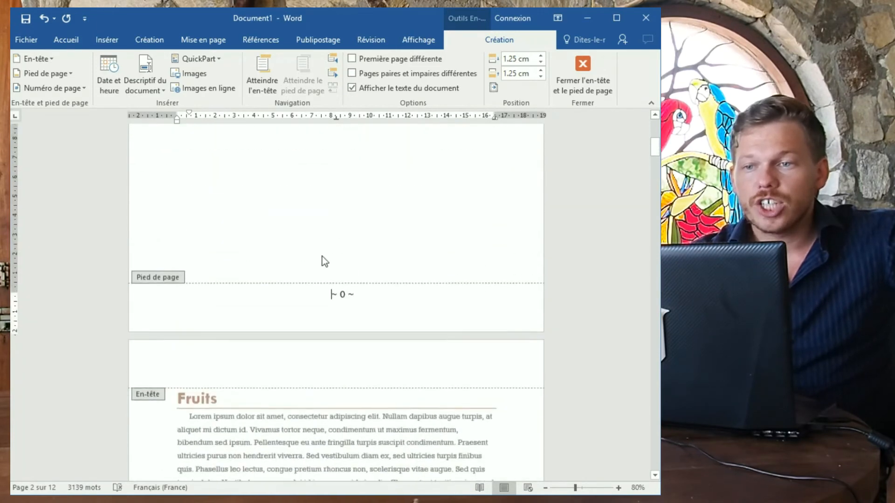
pyautogui.click(72, 89)
pyautogui.click(94, 166)
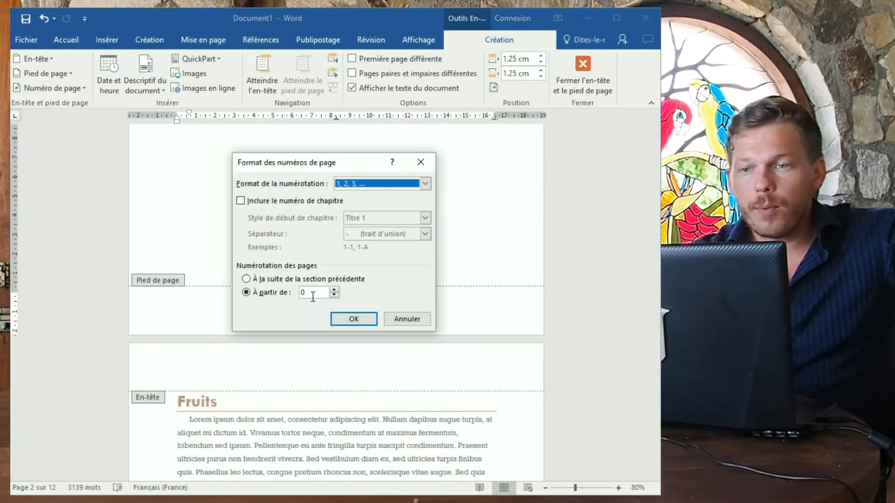
pyautogui.click(333, 290)
pyautogui.click(357, 319)
pyautogui.scroll(3, 342, 312)
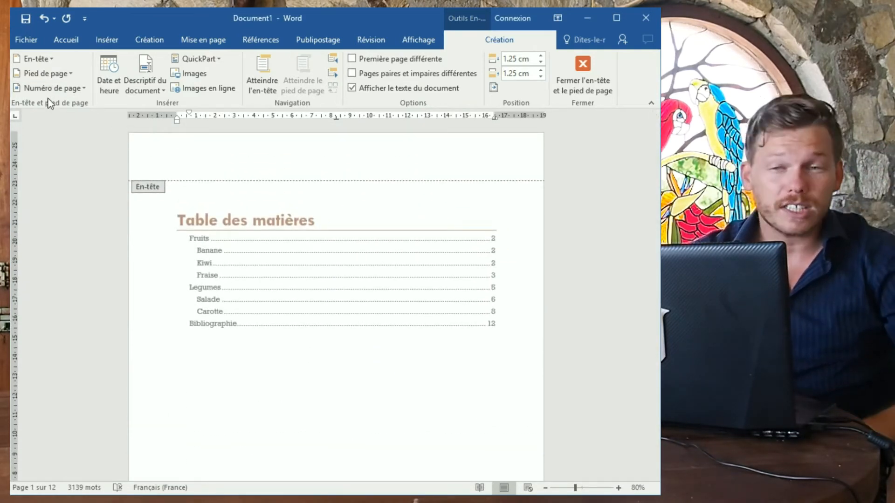
pyautogui.scroll(-10, 292, 237)
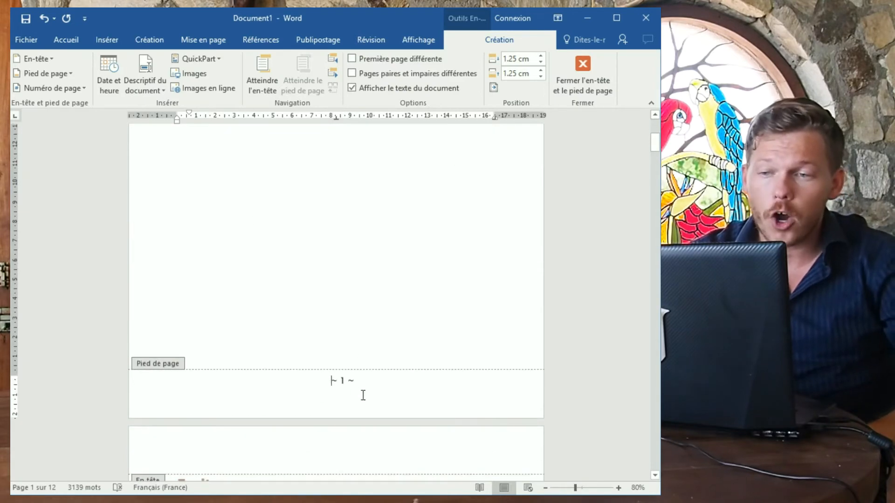
pyautogui.scroll(-15, 363, 396)
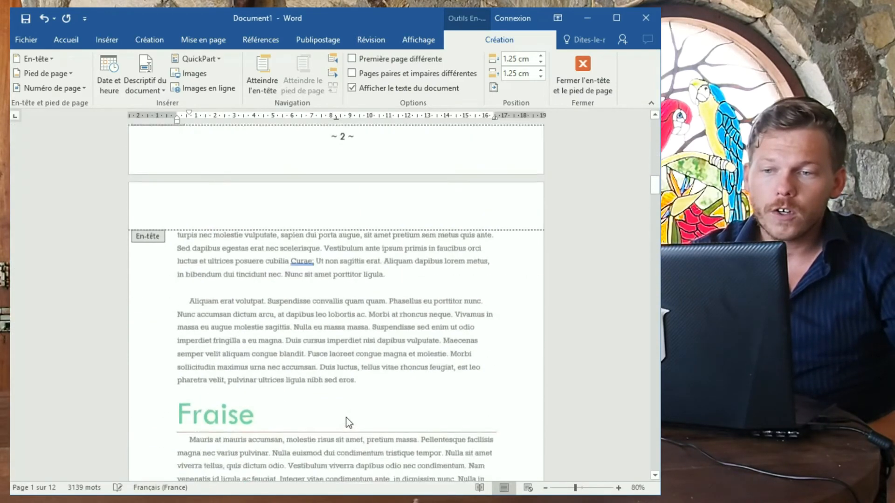
pyautogui.scroll(-8, 349, 421)
pyautogui.scroll(15, 315, 401)
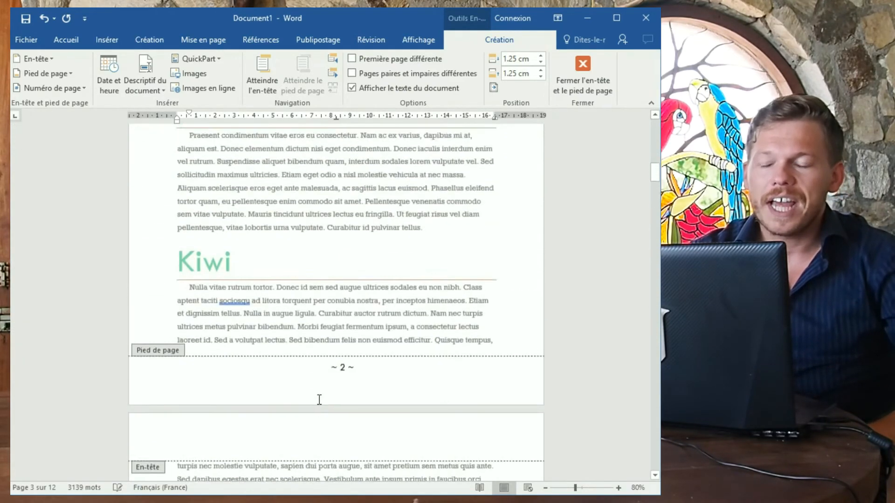
pyautogui.scroll(12, 319, 400)
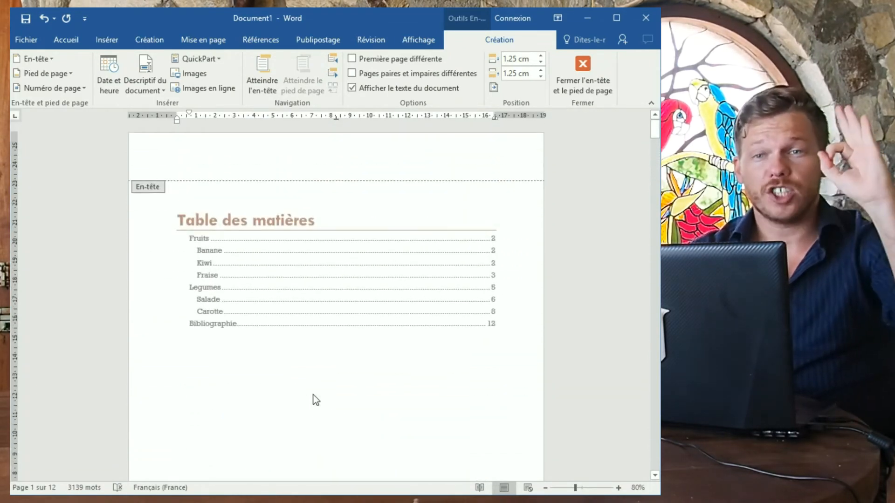
# Set the page number format to start at 0 so the contents footer reads ~ 0 ~.
pyautogui.click(52, 88)
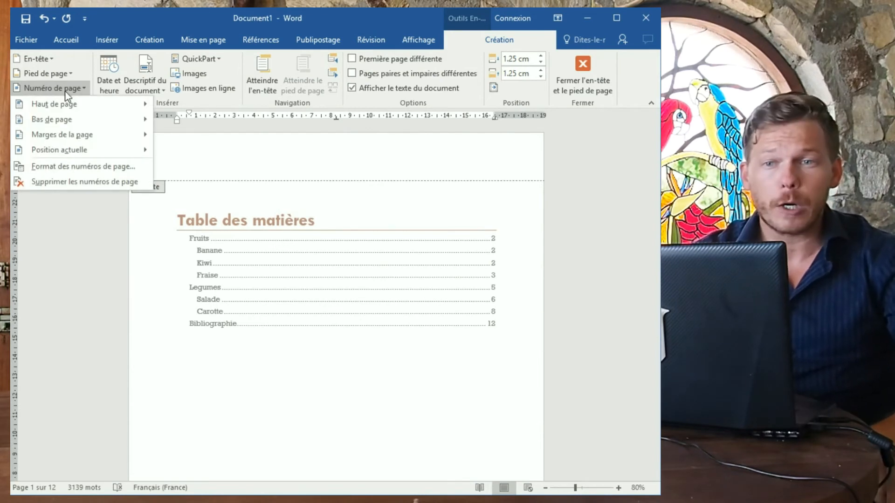
pyautogui.click(99, 167)
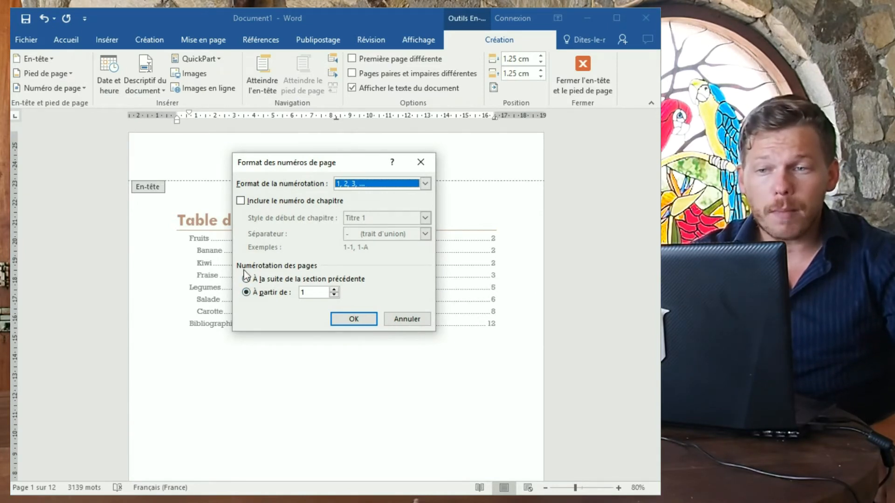
pyautogui.click(305, 293)
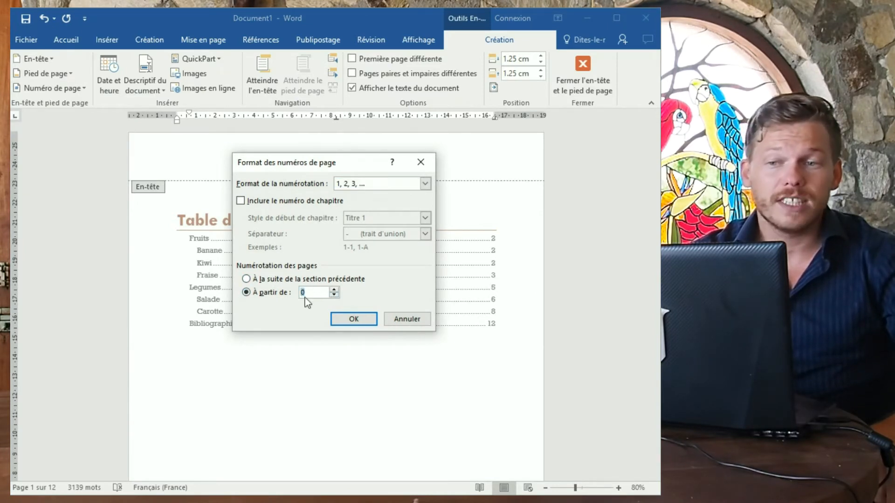
pyautogui.click(353, 318)
pyautogui.scroll(8, 337, 327)
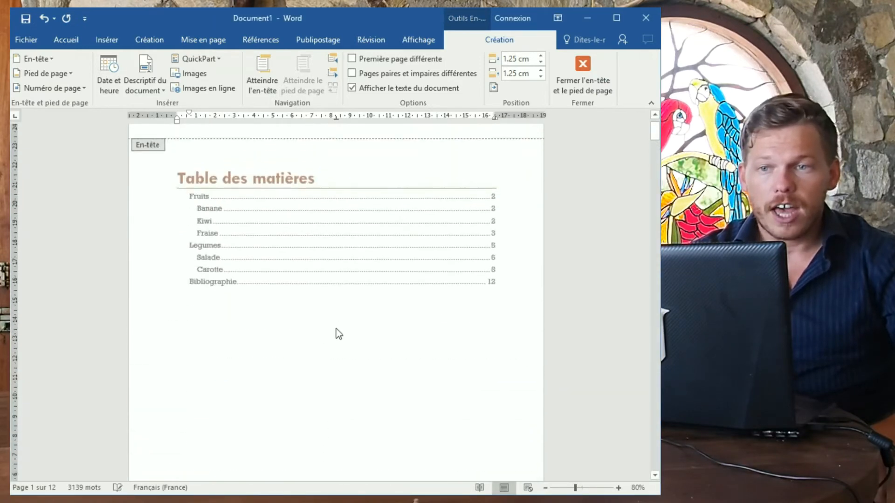
pyautogui.scroll(-8, 332, 338)
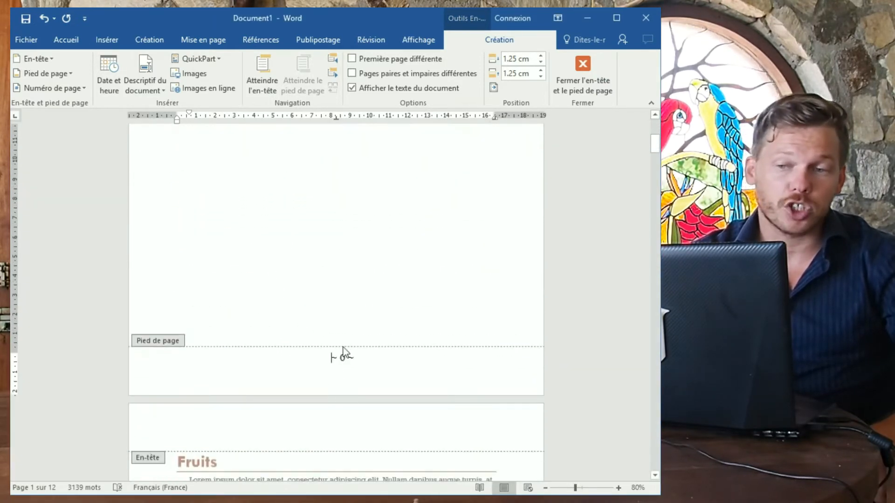
pyautogui.scroll(7, 343, 347)
pyautogui.scroll(-7, 291, 346)
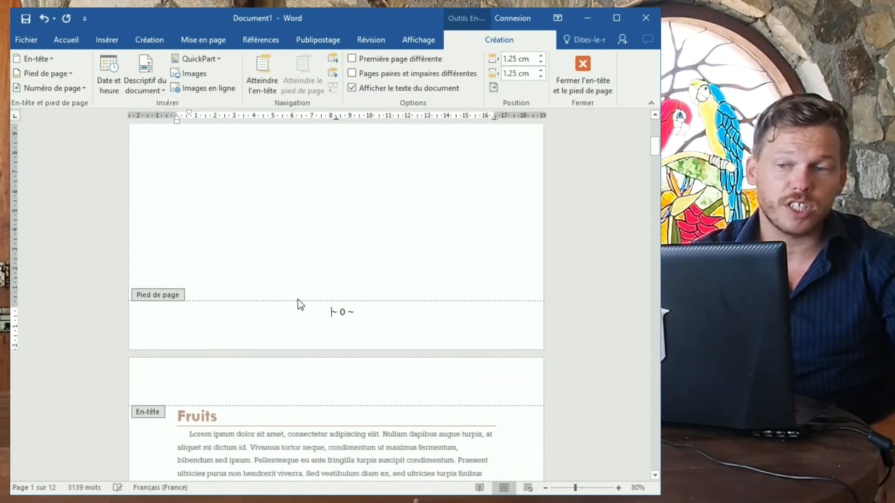
pyautogui.scroll(8, 297, 300)
pyautogui.doubleClick(186, 204)
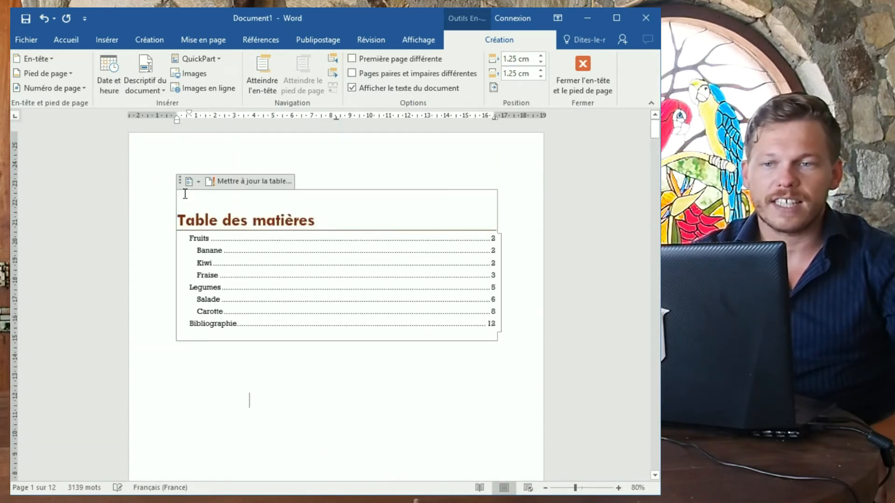
# Break the page before the Table des matières heading, leaving a blank first page.
pyautogui.click(160, 216)
pyautogui.click(182, 243)
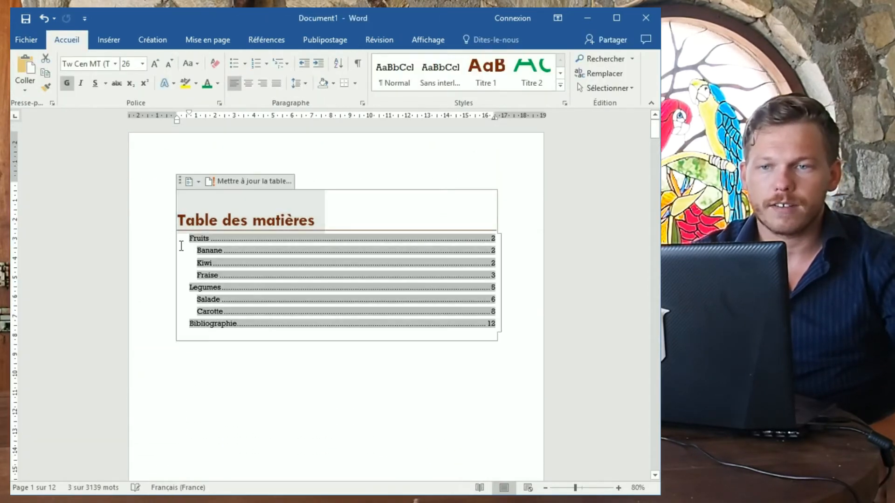
pyautogui.click(183, 222)
pyautogui.hotkey('ctrl', 'a')
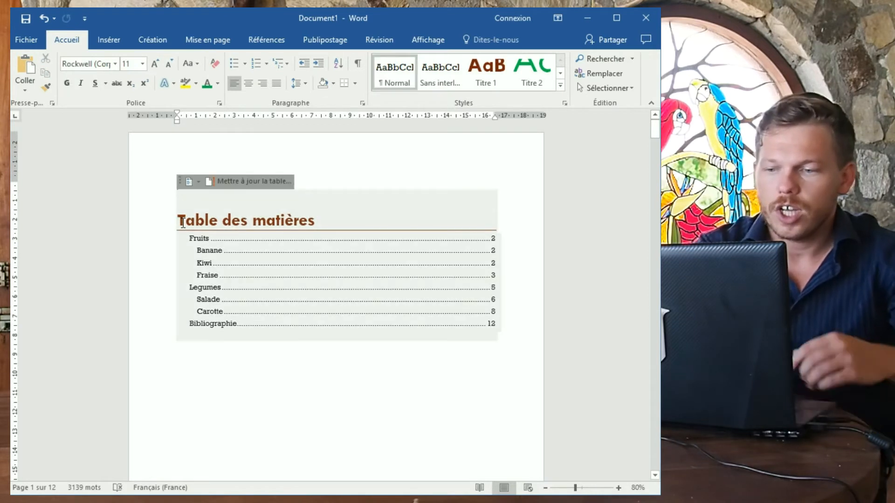
pyautogui.press('Delete')
pyautogui.scroll(-2, 201, 235)
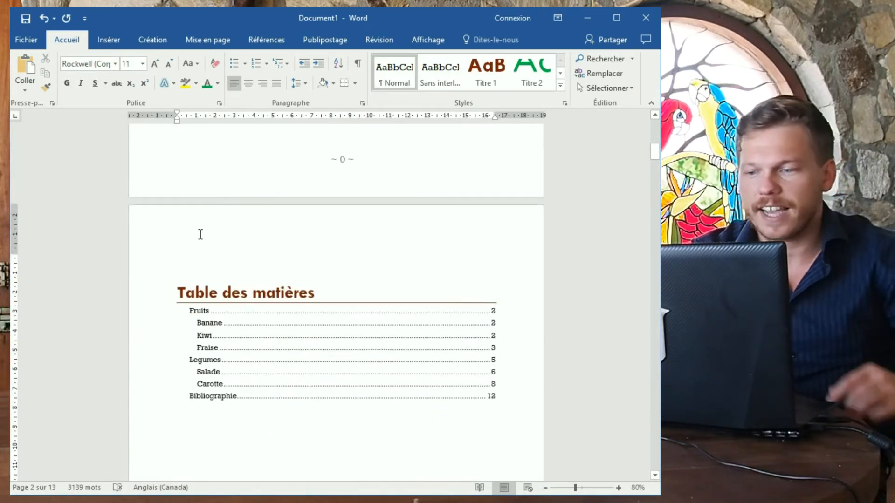
pyautogui.press('Delete')
pyautogui.scroll(5, 225, 239)
pyautogui.scroll(3, 225, 239)
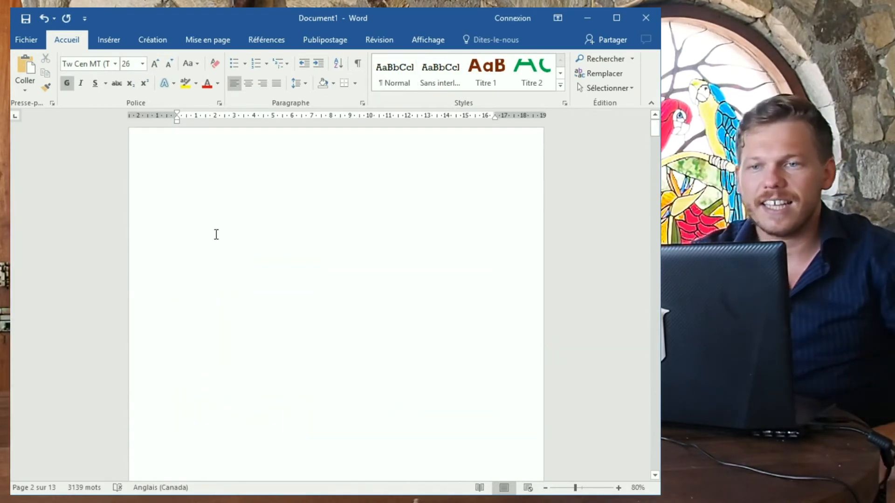
pyautogui.click(238, 196)
pyautogui.scroll(-3, 281, 277)
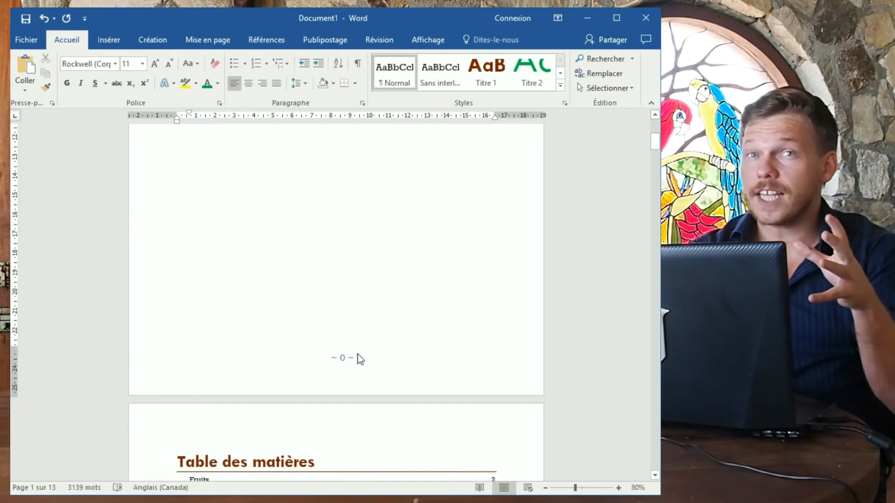
# Turn on Première page différente so the title page has no number and the contents shows ~ 1 ~.
pyautogui.doubleClick(348, 371)
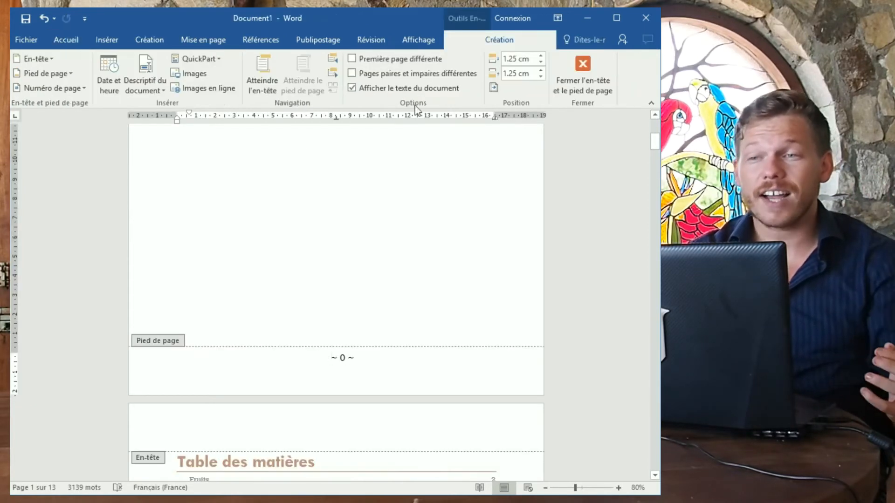
pyautogui.click(396, 60)
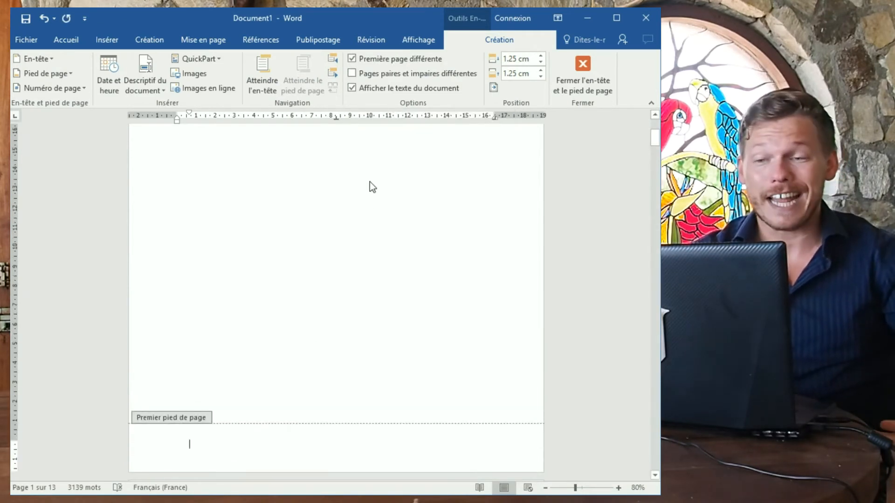
pyautogui.scroll(4, 336, 325)
pyautogui.scroll(1, 335, 321)
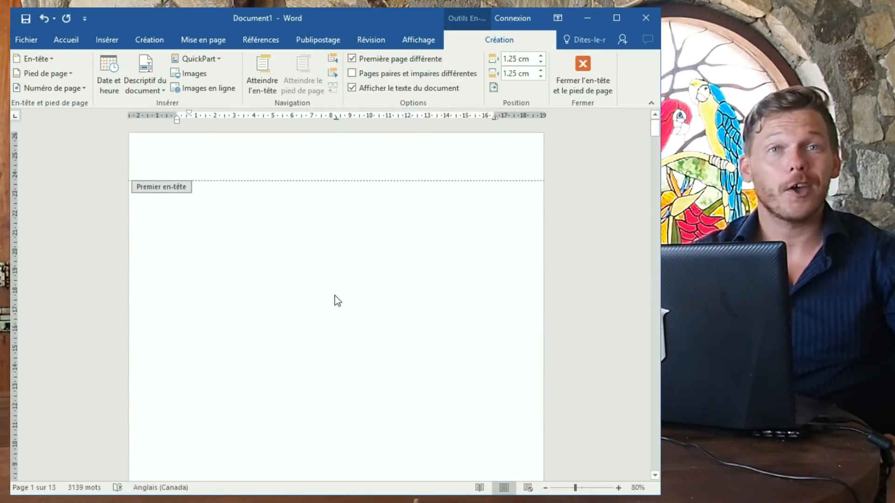
pyautogui.scroll(-20, 338, 300)
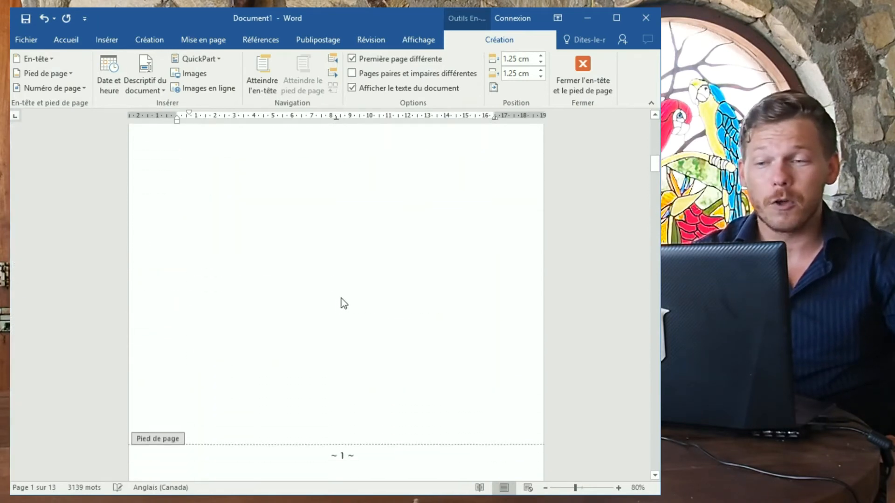
pyautogui.scroll(-12, 341, 298)
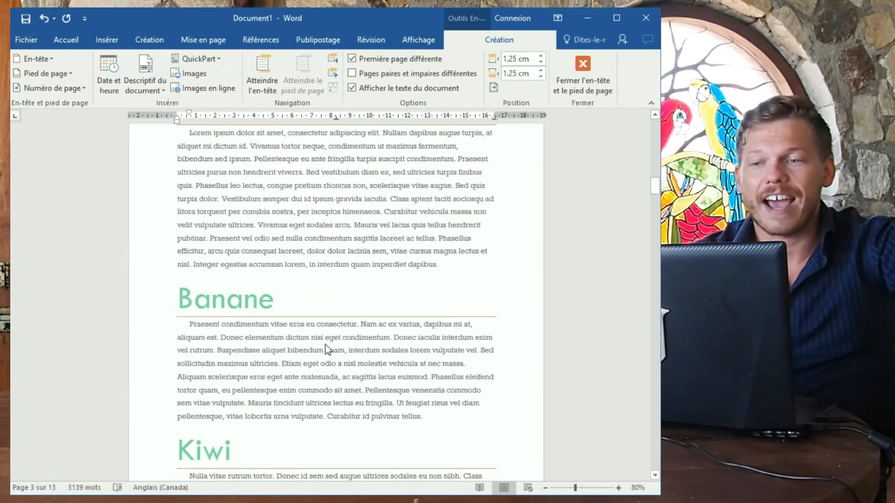
pyautogui.scroll(-8, 326, 345)
pyautogui.scroll(20, 380, 358)
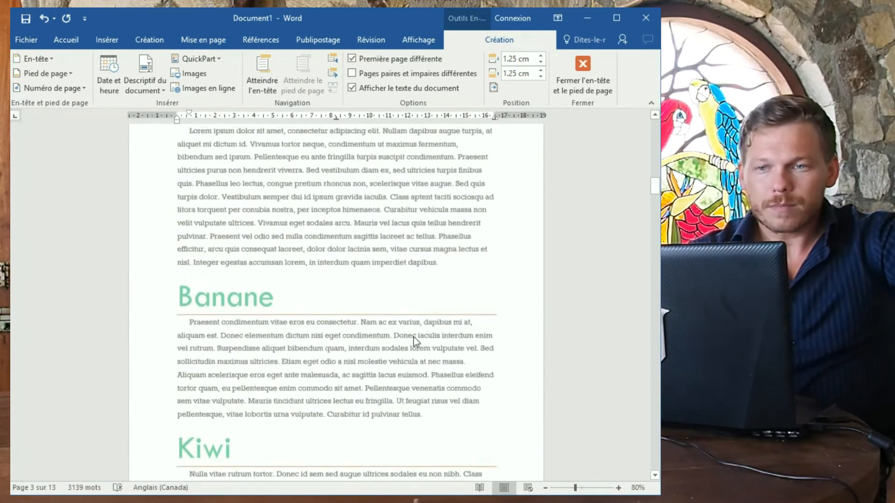
pyautogui.scroll(10, 420, 317)
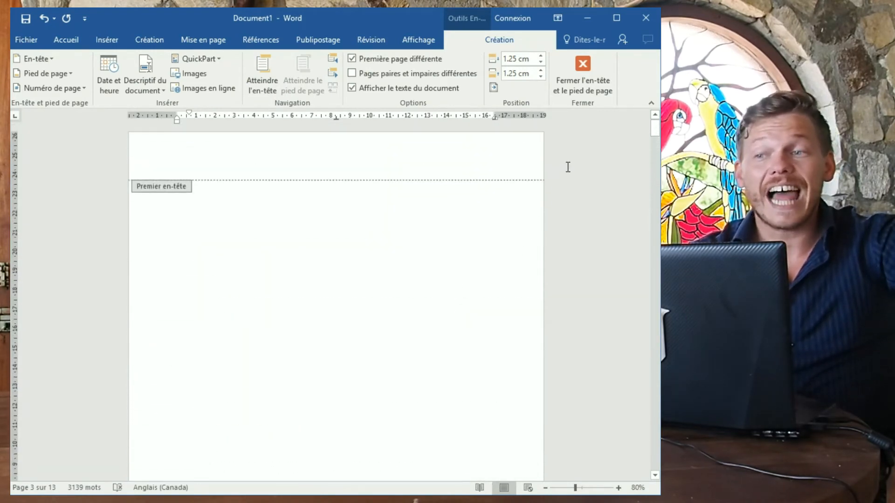
pyautogui.click(590, 91)
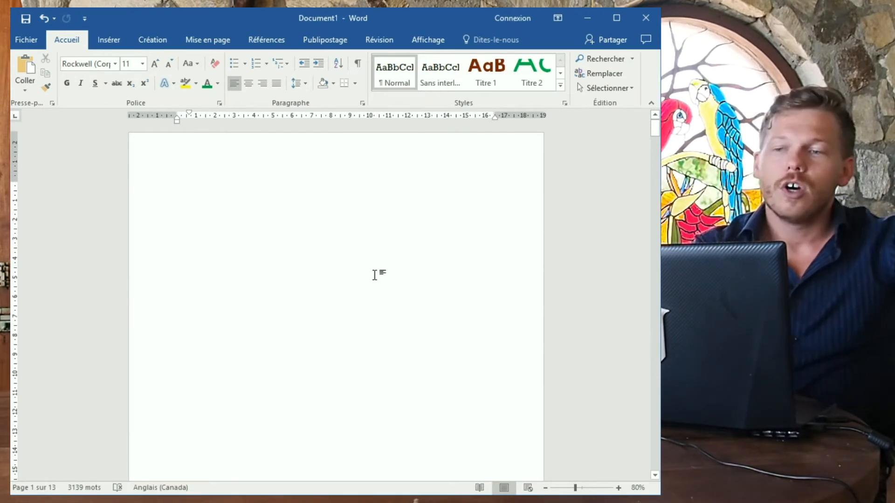
# Scroll to the Fruits page and open its header for editing.
pyautogui.scroll(-10, 354, 271)
pyautogui.scroll(-10, 337, 304)
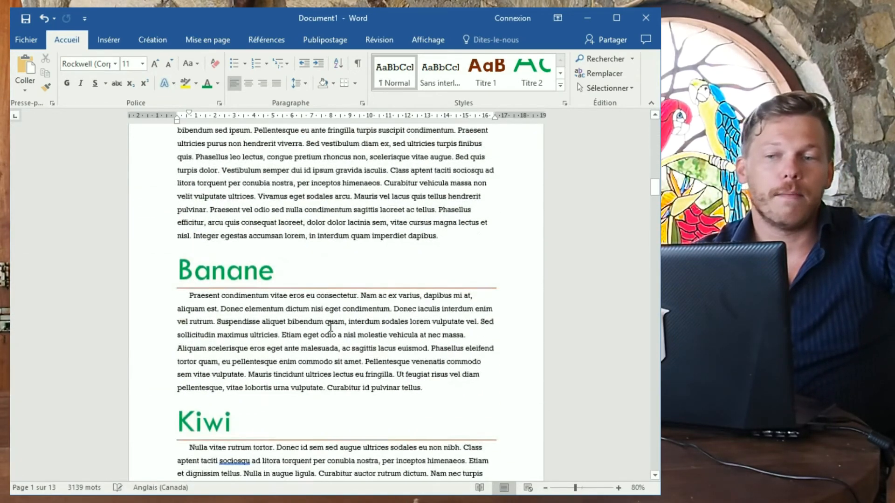
pyautogui.scroll(8, 356, 200)
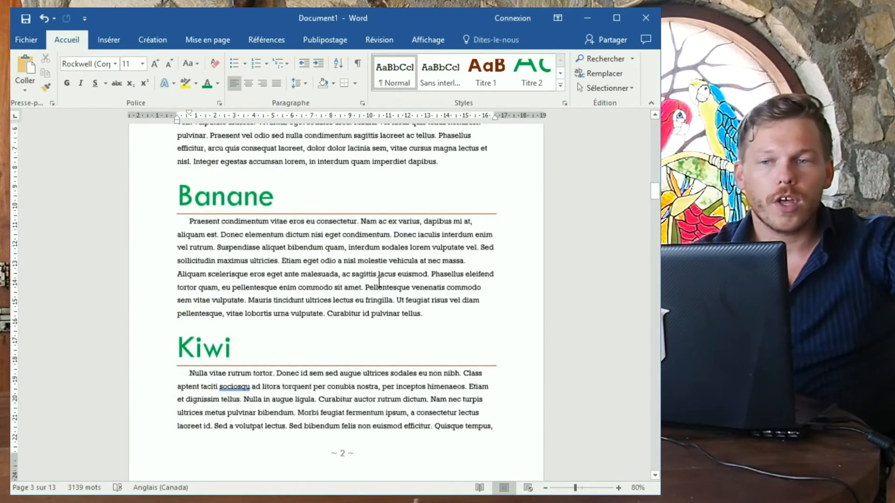
pyautogui.doubleClick(286, 232)
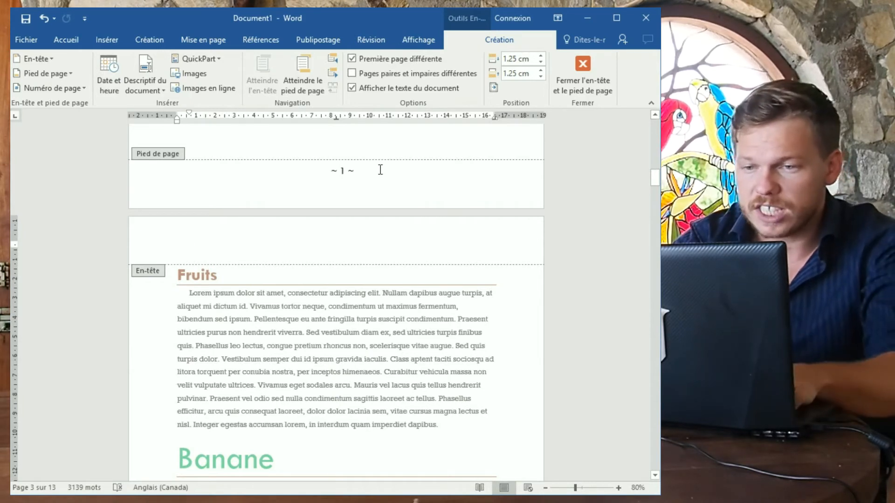
# Replace the header placeholder with the author's name on the left and Analyse fruits-legumes in the centre.
pyautogui.write('Titre')
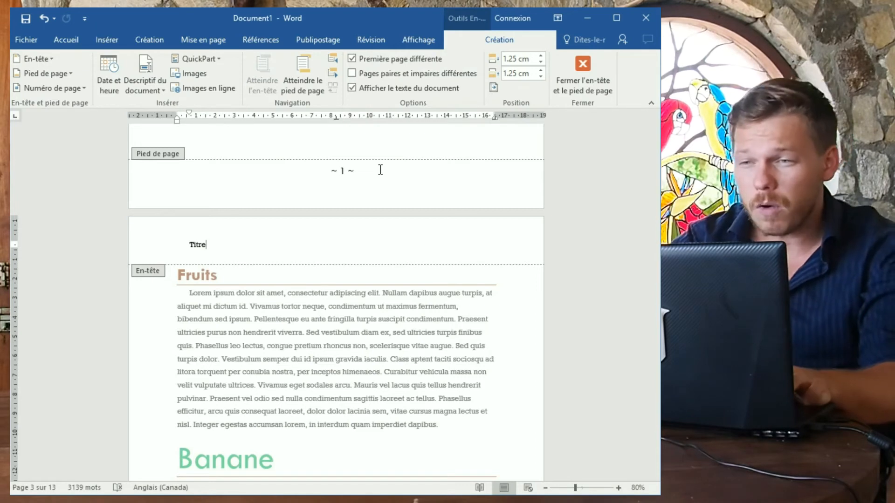
pyautogui.press('BackSpace')
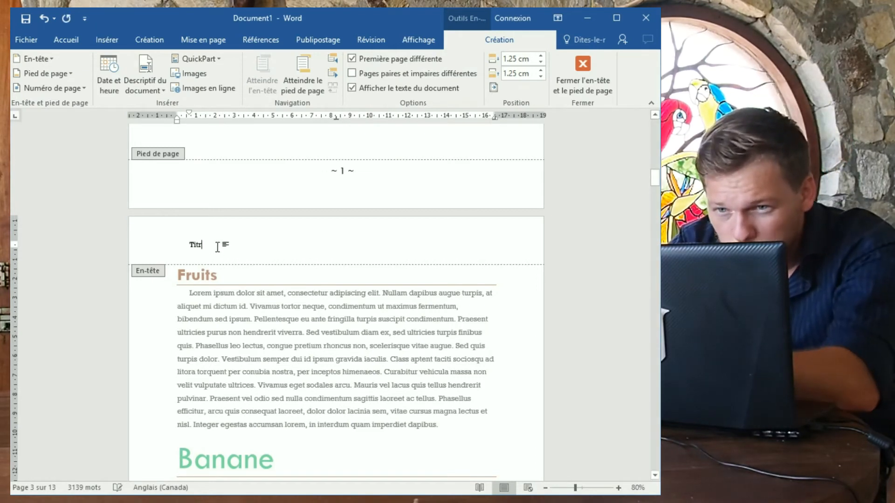
pyautogui.press('BackSpace')
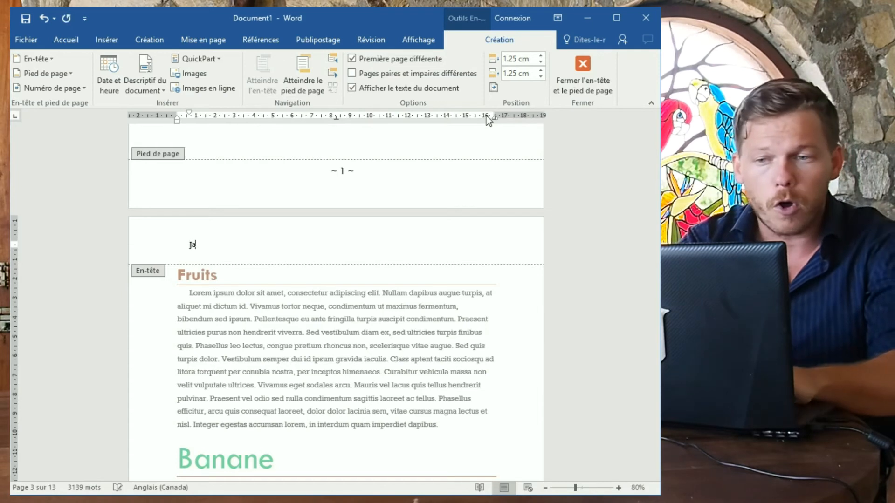
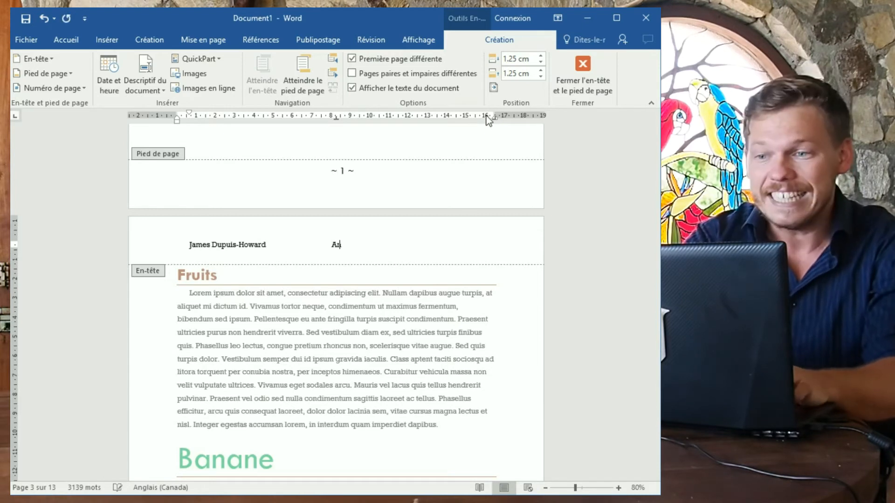
pyautogui.write('ruit')
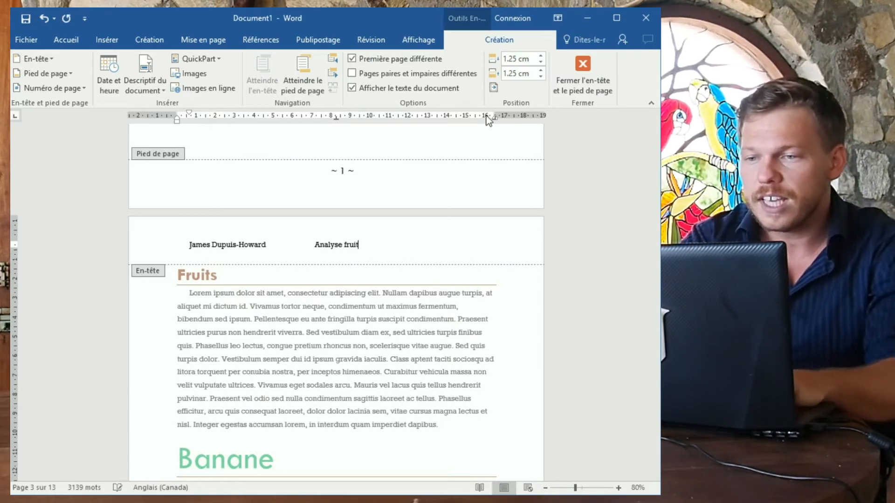
pyautogui.write('s-legum')
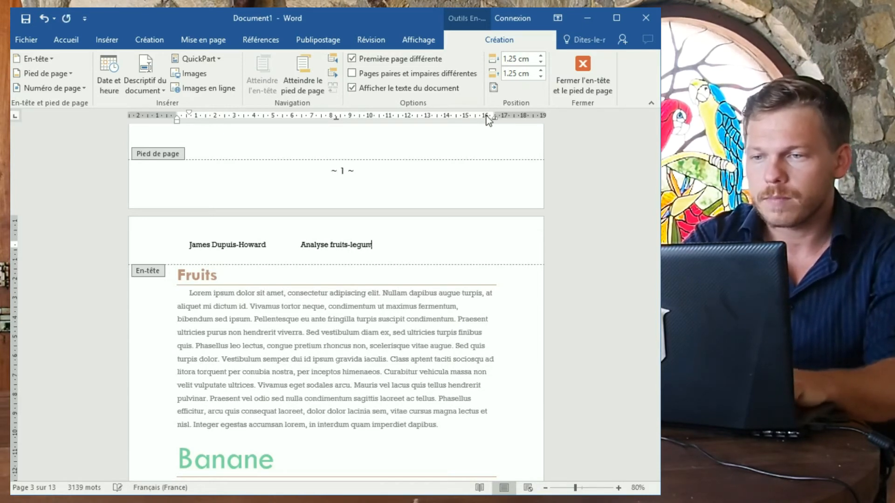
pyautogui.write('es')
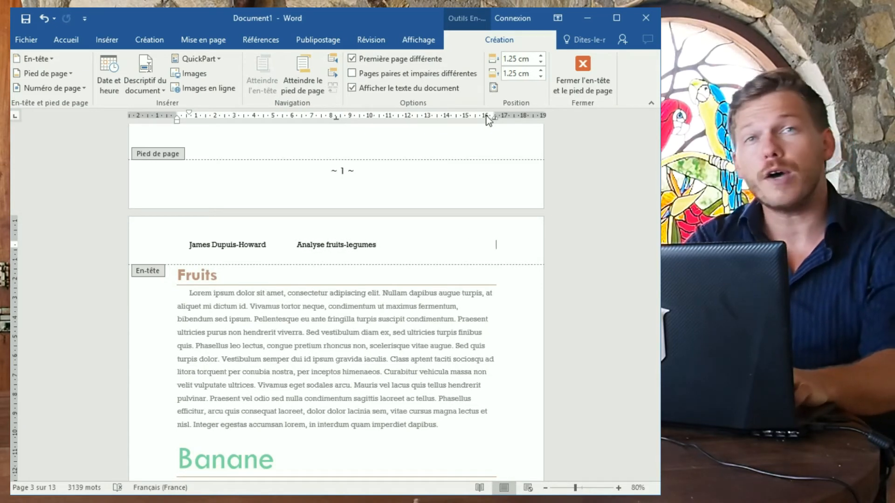
pyautogui.write('2018')
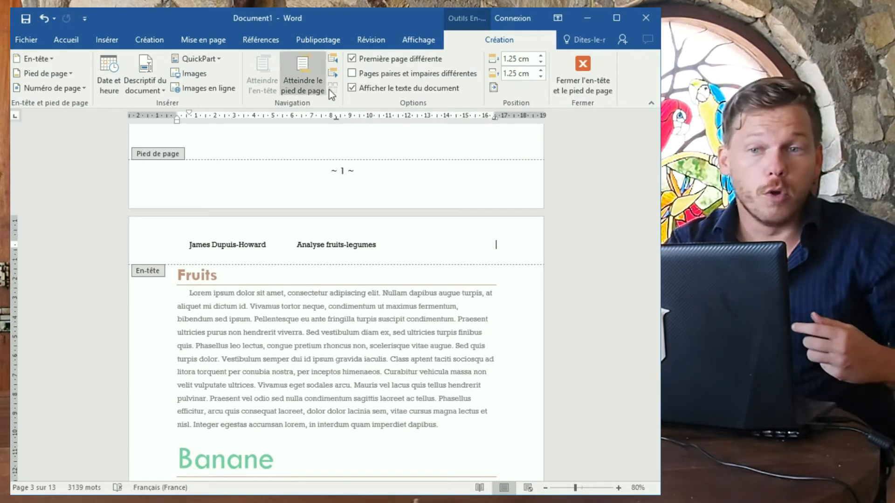
# Insert the date in the short 10/05/2018 format at the right end of the header.
pyautogui.click(107, 40)
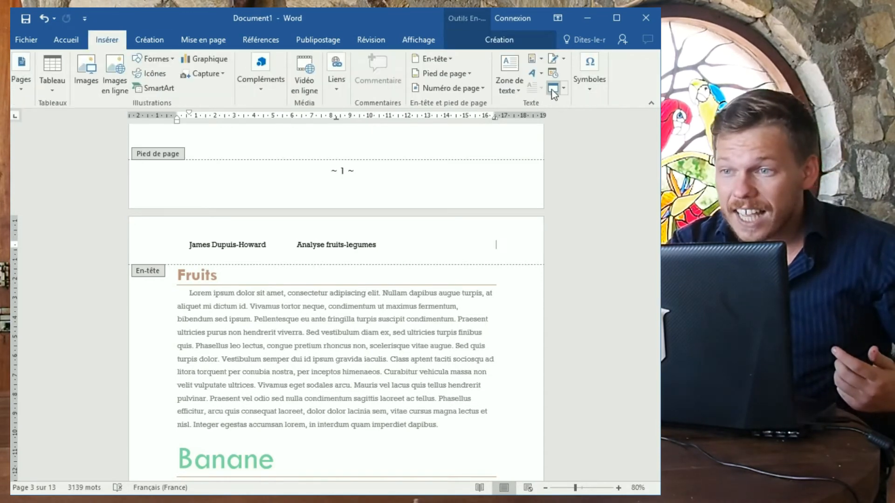
pyautogui.click(542, 60)
pyautogui.click(542, 61)
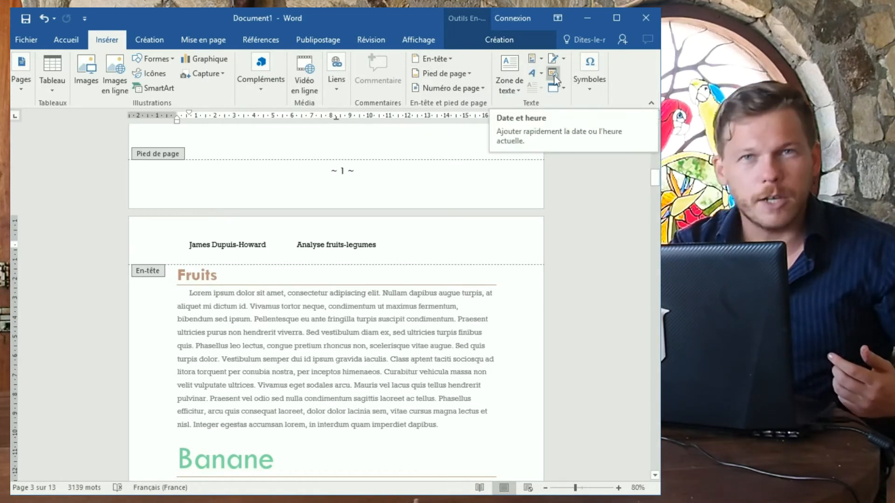
pyautogui.click(554, 75)
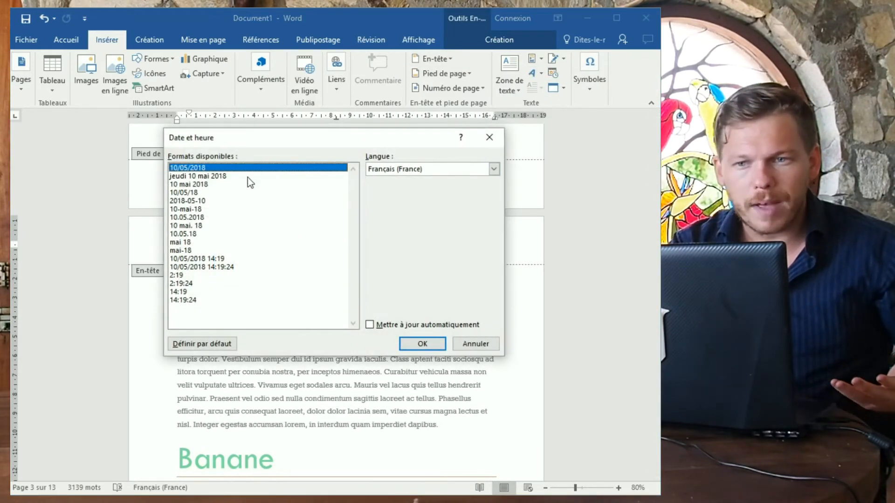
pyautogui.click(228, 177)
pyautogui.click(230, 169)
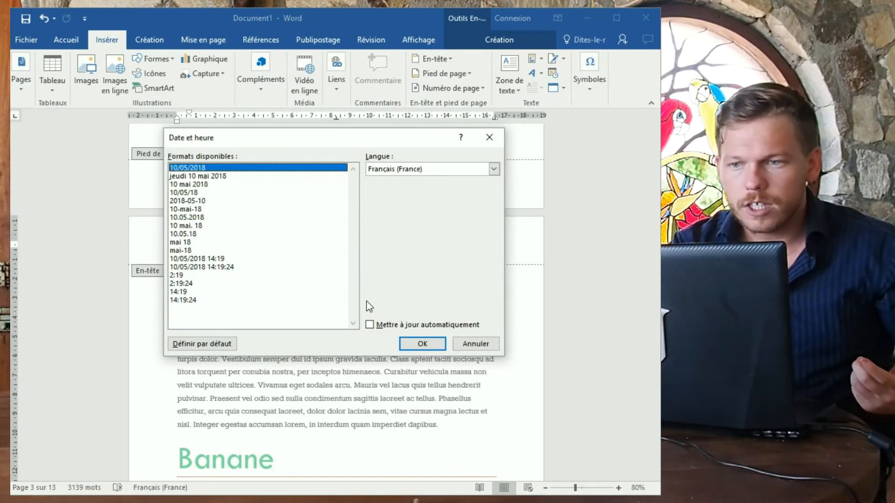
pyautogui.click(421, 344)
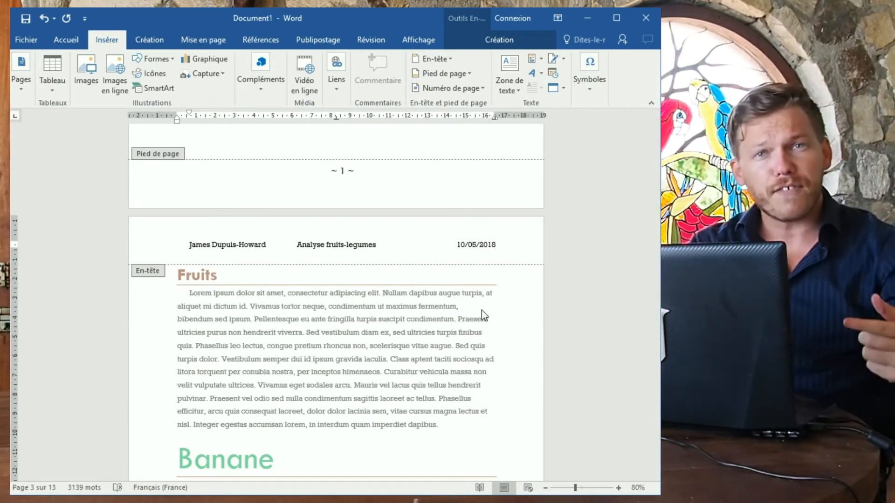
# Scroll to page 3 to confirm the name, title and date header repeats there.
pyautogui.scroll(2, 423, 309)
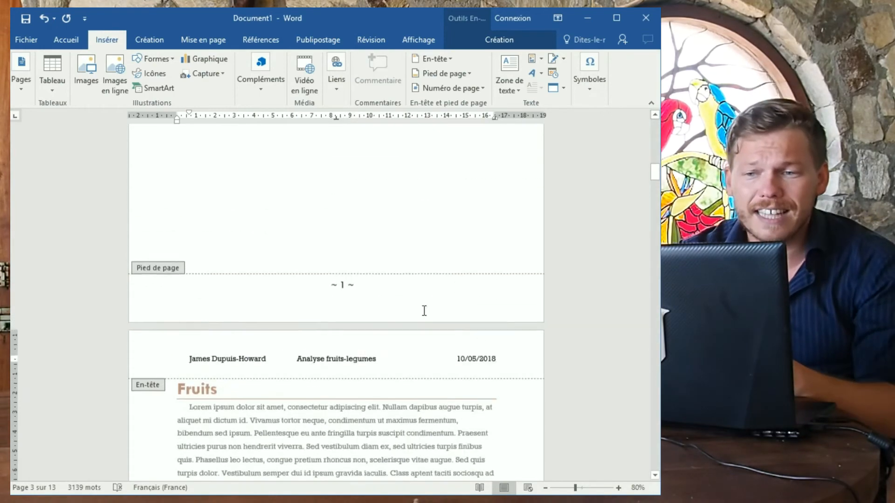
pyautogui.scroll(-10, 423, 339)
pyautogui.scroll(-3, 416, 354)
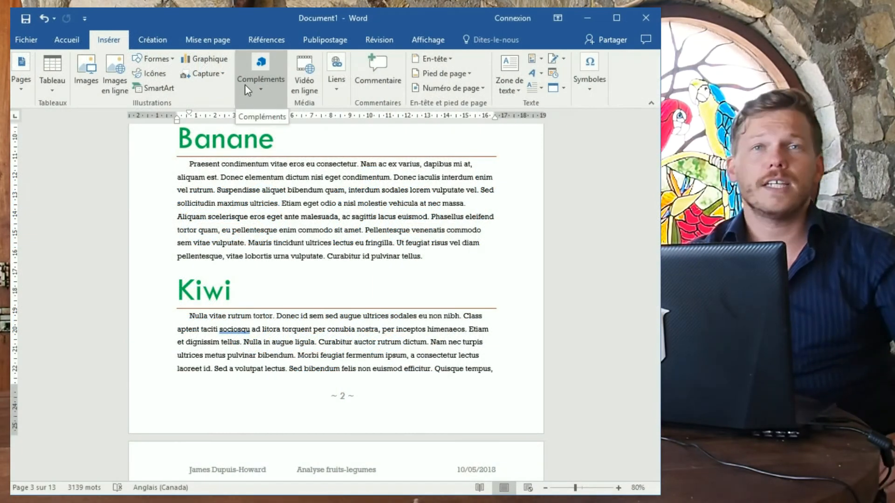
# Insert a footnote after 'lacus' in the Banane paragraph and type DETAILS.
pyautogui.click(251, 42)
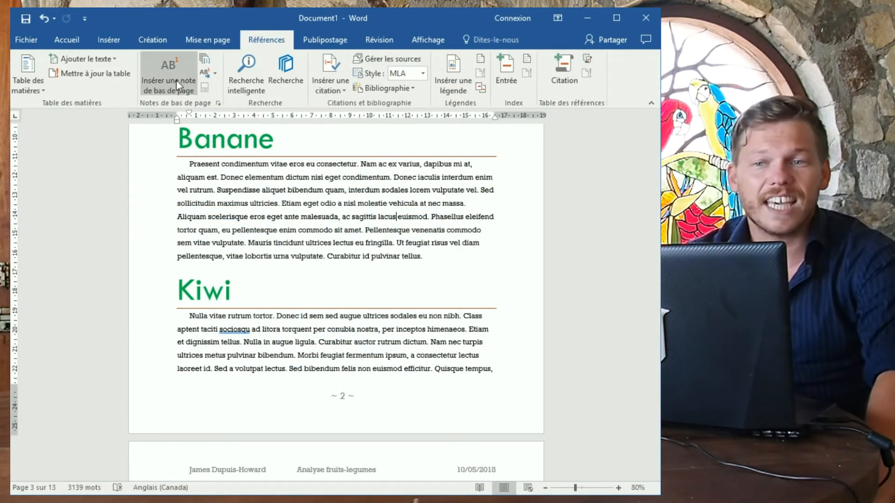
pyautogui.click(172, 92)
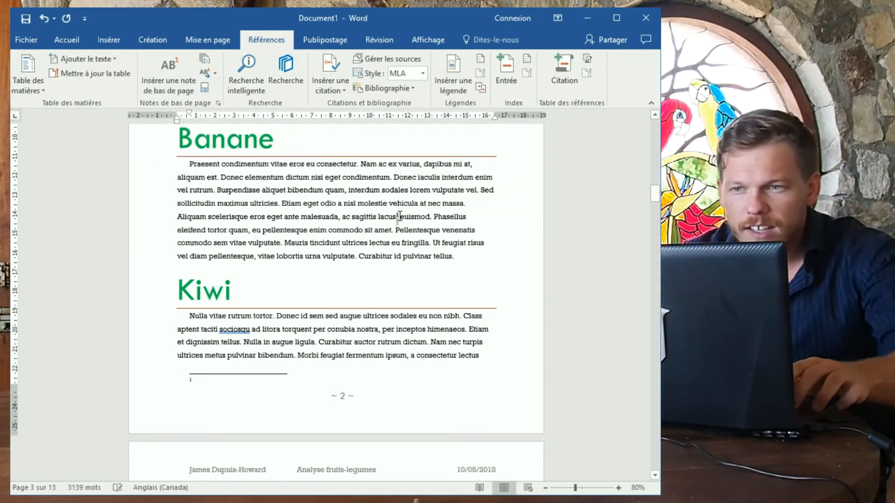
pyautogui.click(217, 386)
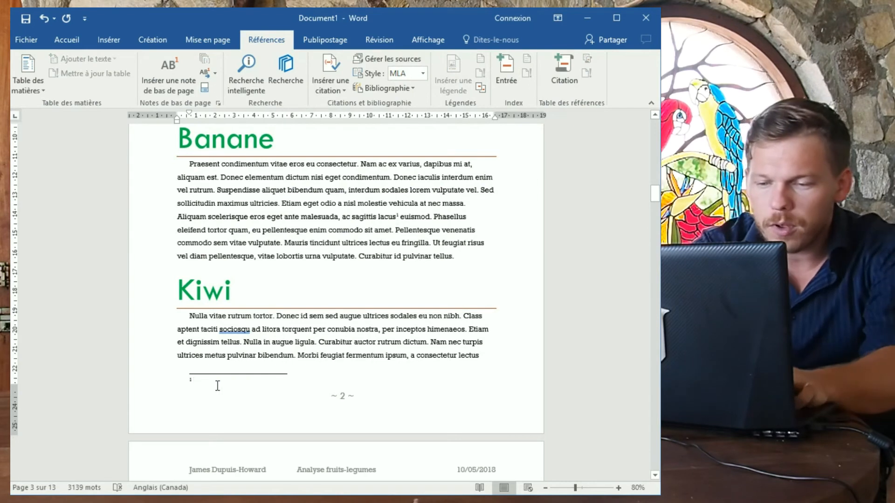
pyautogui.write('DETAILERS')
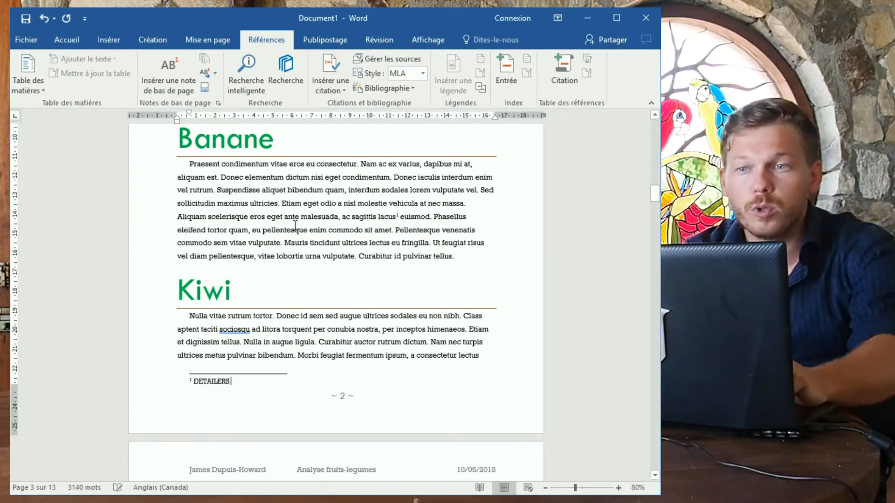
# Cite the Vatinet, Lionel source in the footnote and correct the DETAILS typo.
pyautogui.click(332, 91)
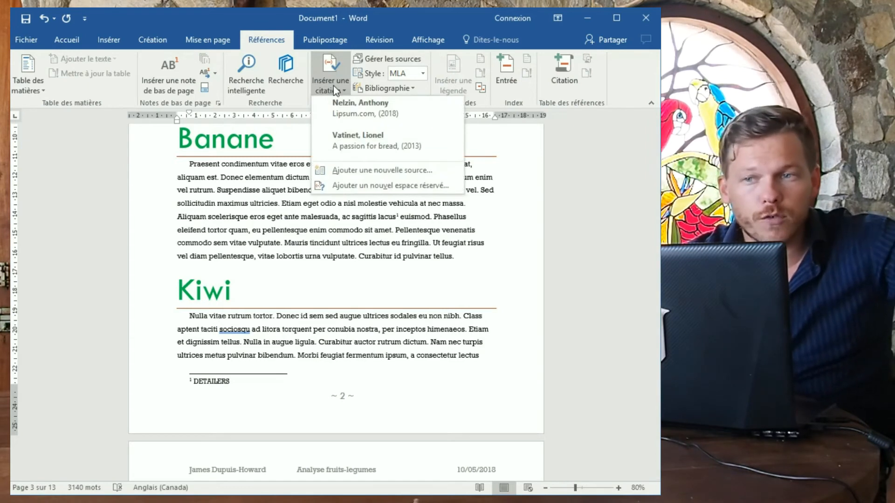
pyautogui.click(343, 136)
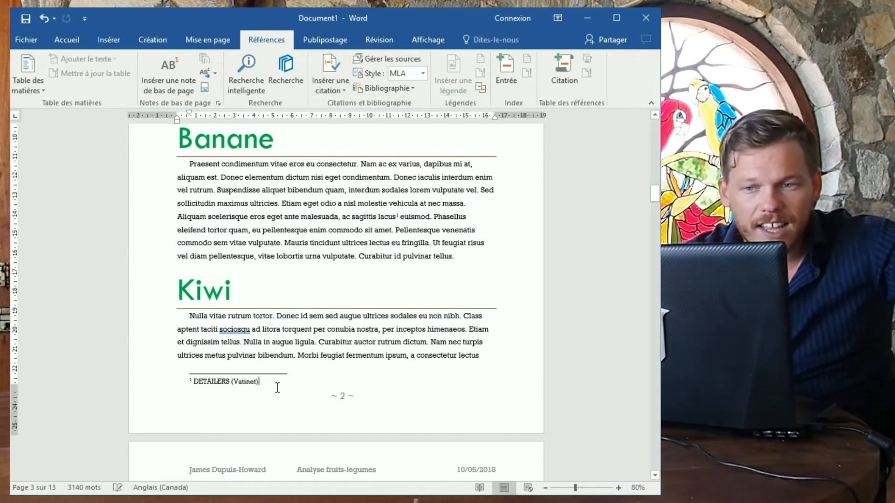
pyautogui.click(227, 382)
pyautogui.press('BackSpace')
pyautogui.press('BackSpace')
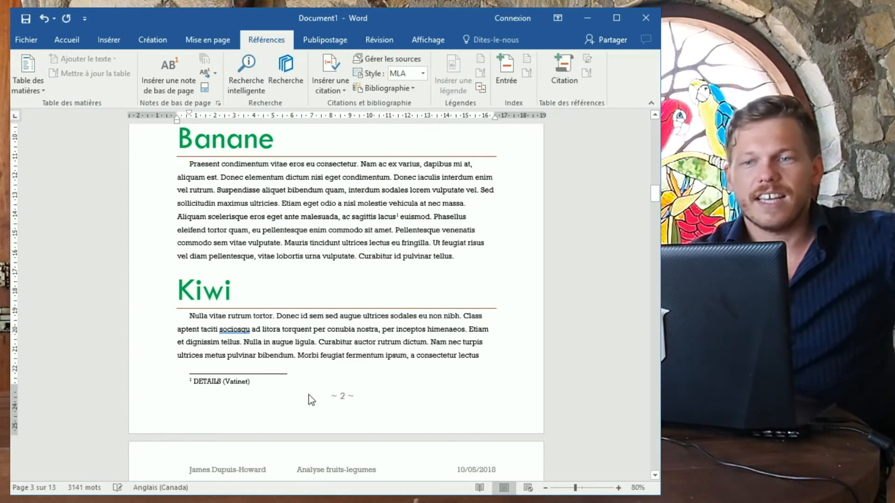
# Insert a footnote after 'nulla' in the Fruits text and type DETAILS.
pyautogui.scroll(3, 363, 250)
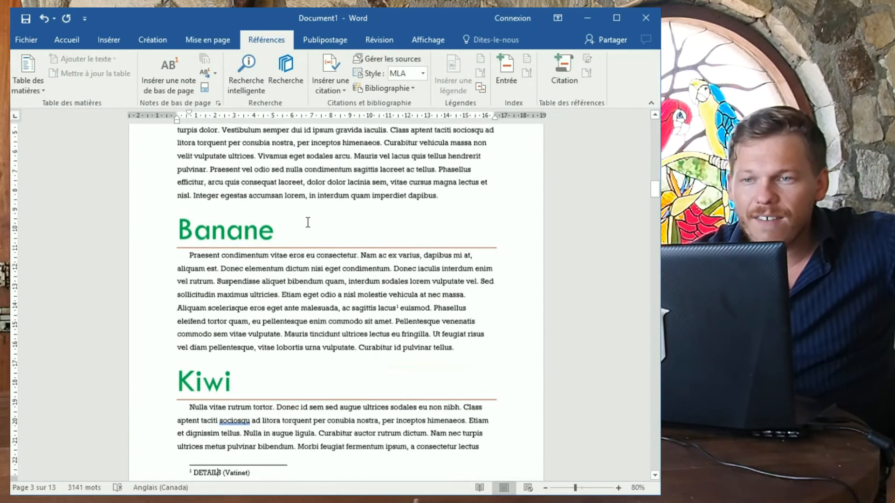
pyautogui.click(304, 170)
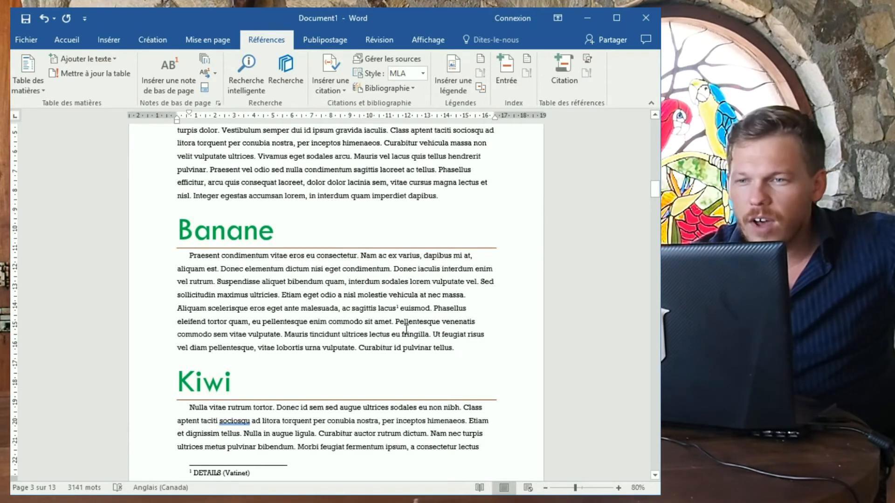
pyautogui.click(183, 83)
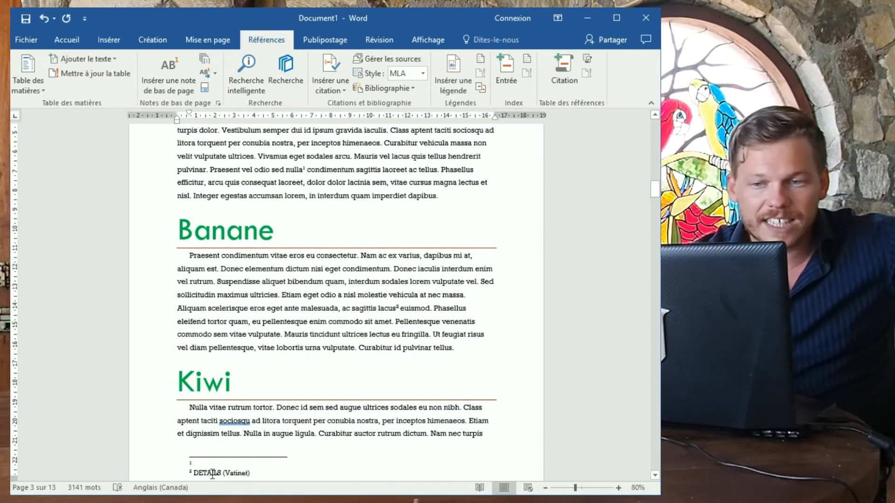
pyautogui.click(207, 462)
pyautogui.write('De')
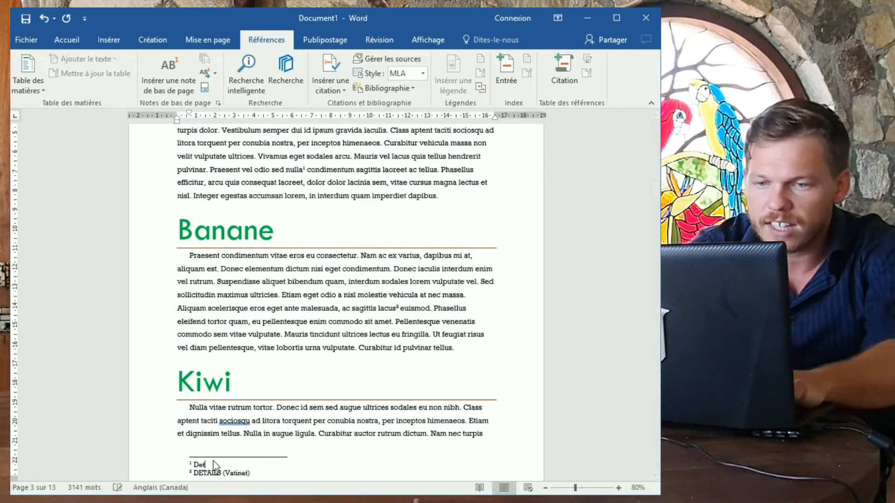
pyautogui.write('TAI')
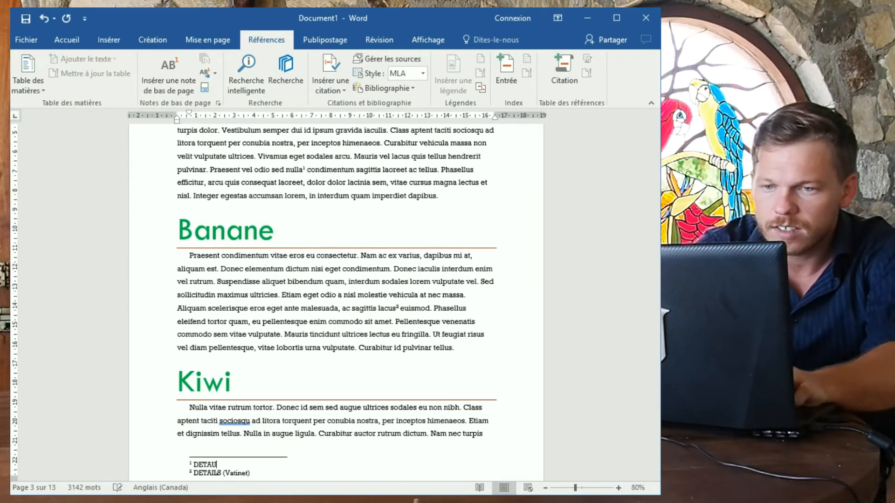
pyautogui.write('LSLS')
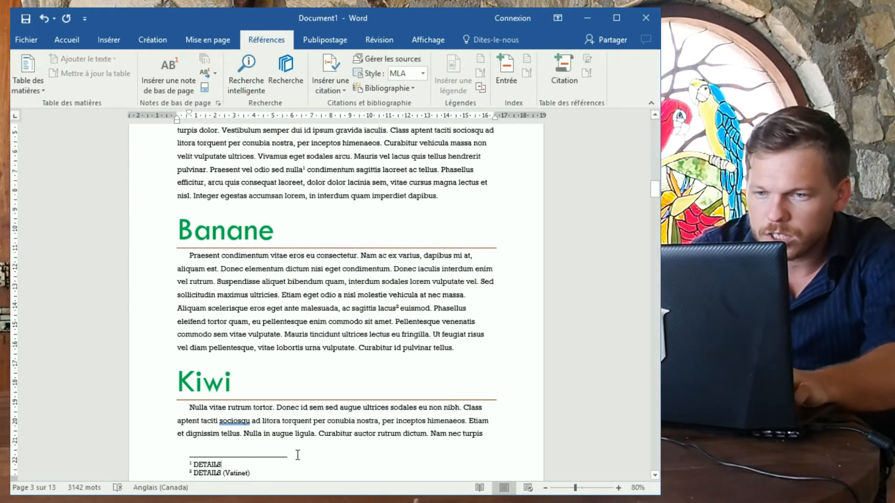
# Cite the Nelzin, Anthony source in footnote 1 and undo the stray extra edit.
pyautogui.click(330, 82)
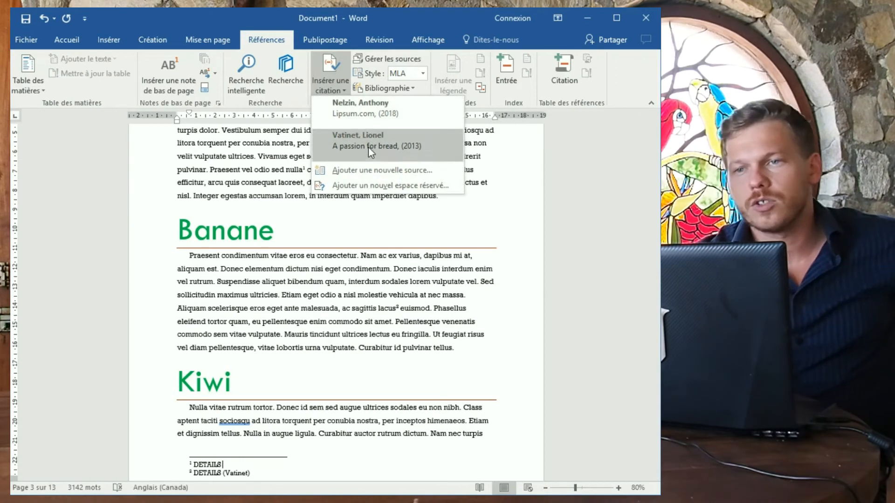
pyautogui.click(372, 119)
pyautogui.scroll(2, 241, 271)
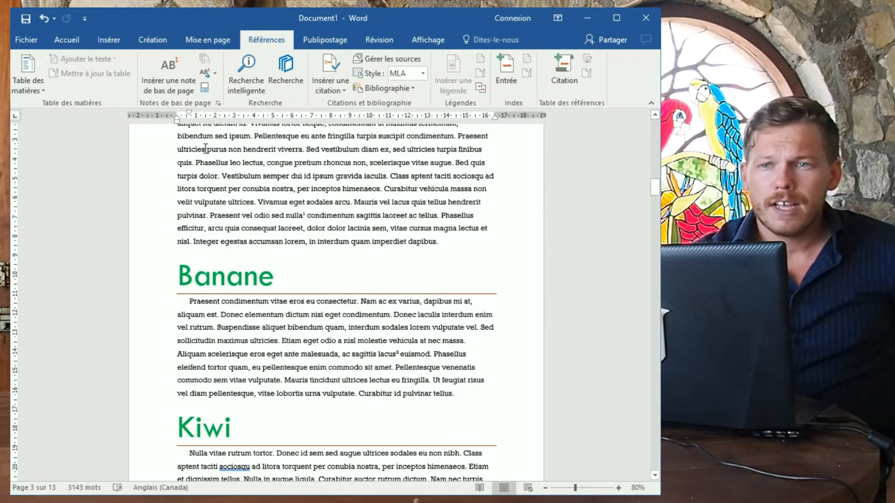
pyautogui.scroll(-3, 295, 352)
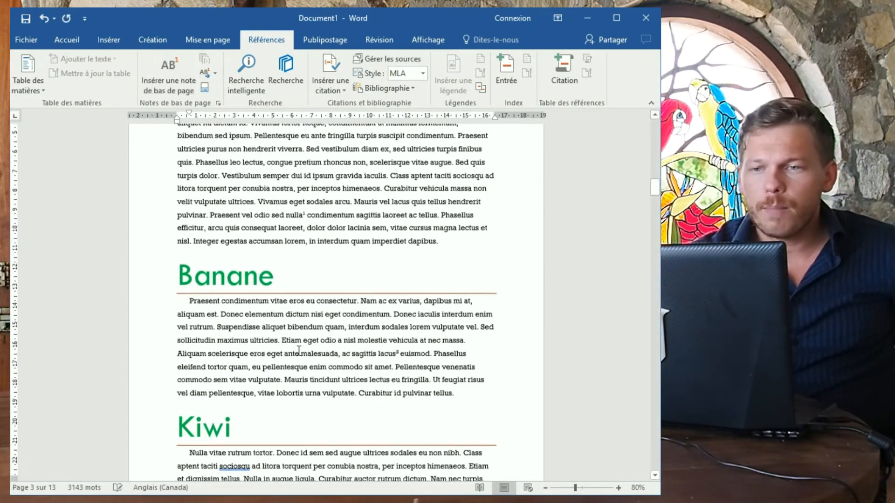
pyautogui.hotkey('ctrl', 'z')
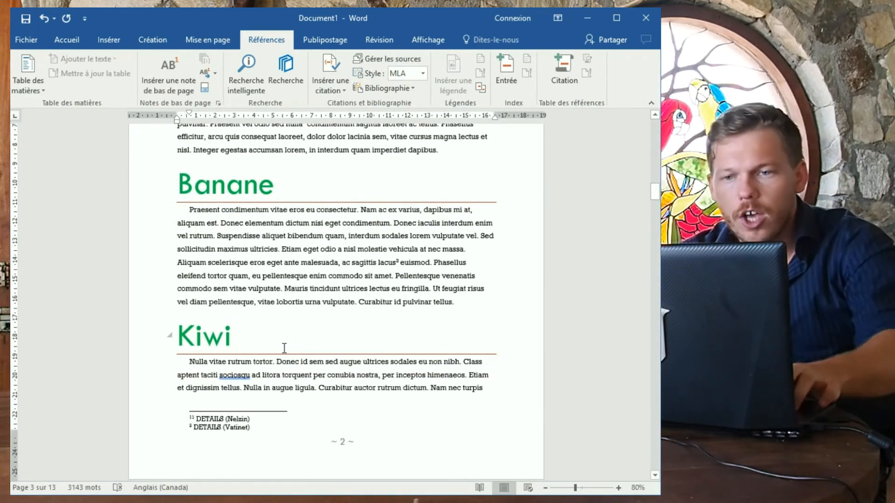
pyautogui.click(215, 74)
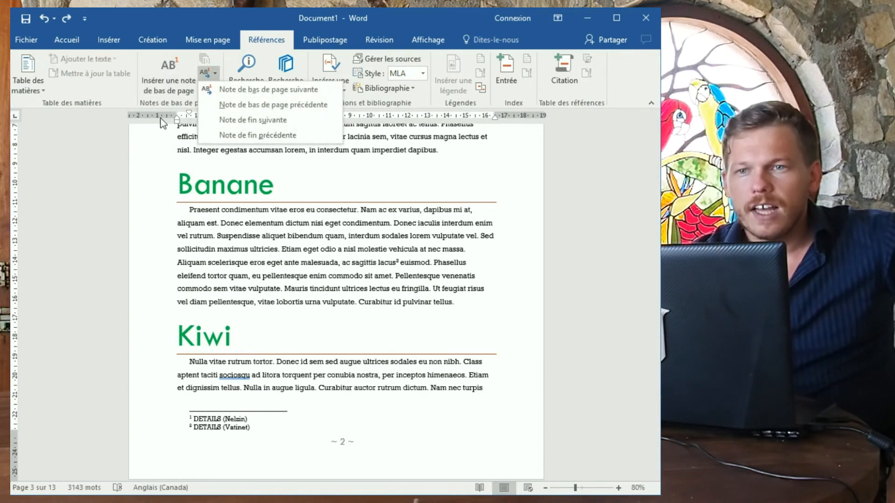
# Close the footnote navigation list and return to the document start with the Accueil ribbon showing.
pyautogui.click(213, 72)
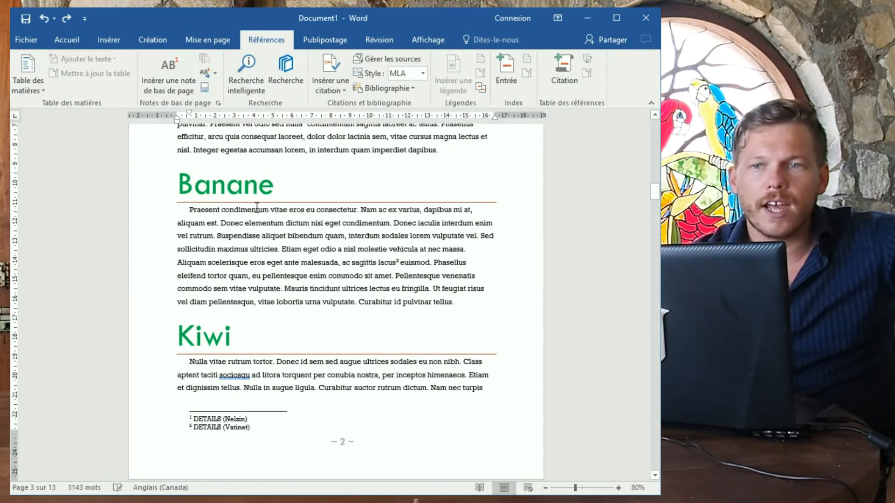
pyautogui.scroll(-1, 227, 253)
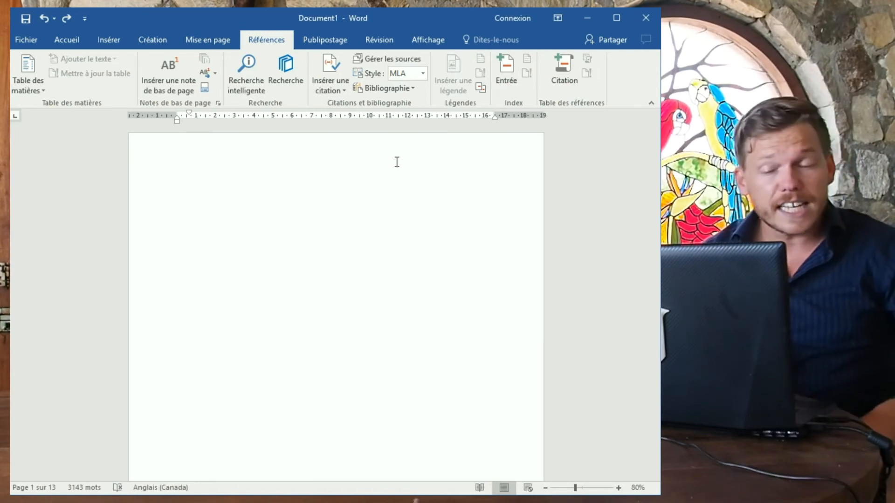
pyautogui.click(67, 40)
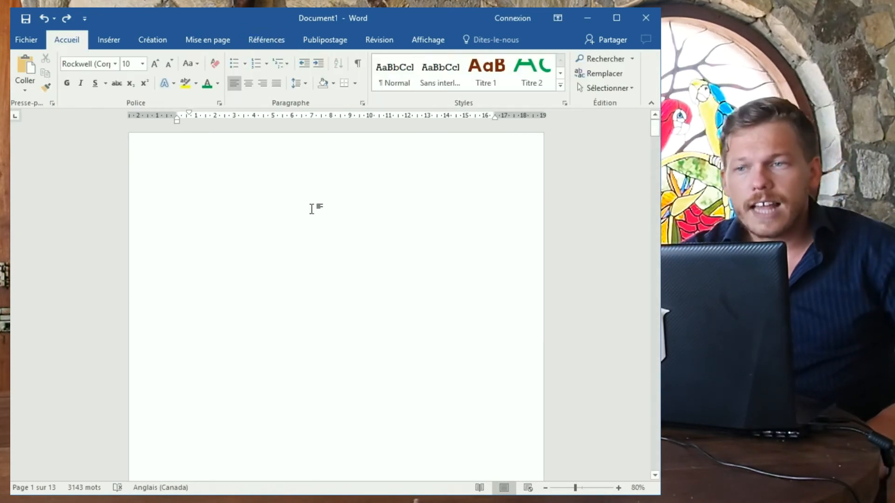
pyautogui.scroll(-10, 312, 209)
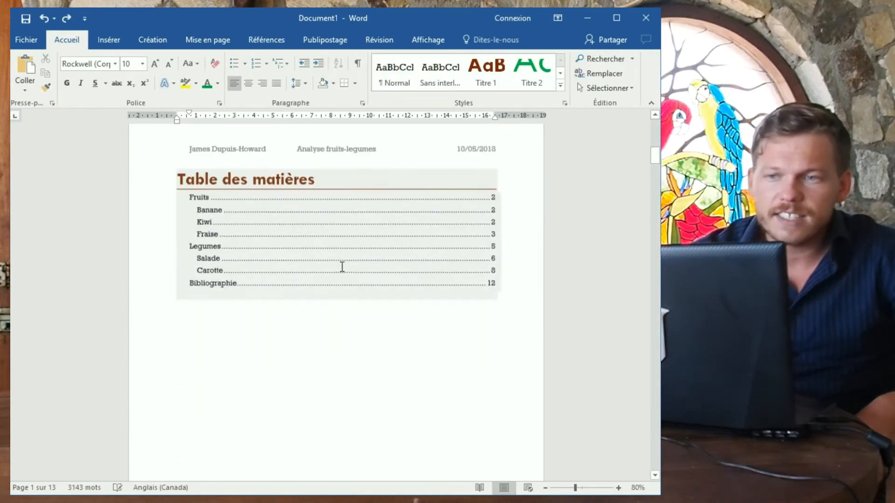
# Confirm Fruits uses Titre 1 and Banane uses Titre 2, then bring Fruits back into view.
pyautogui.scroll(-9, 342, 267)
pyautogui.click(192, 276)
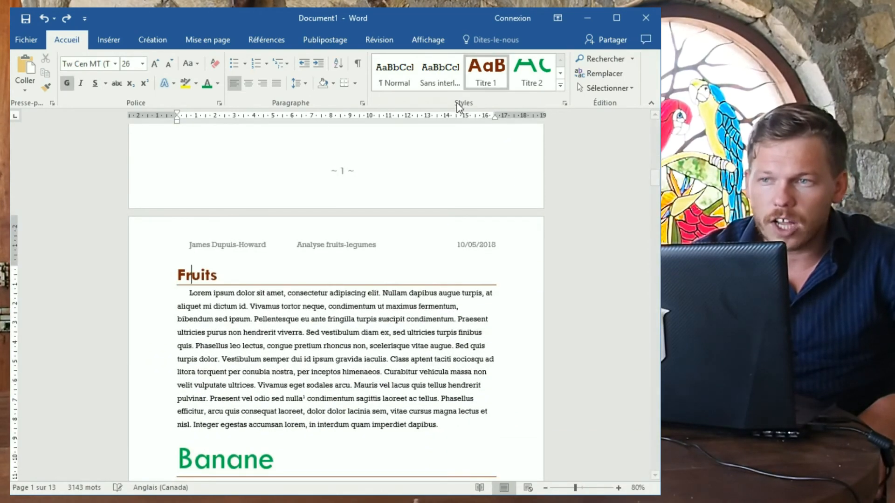
pyautogui.click(238, 451)
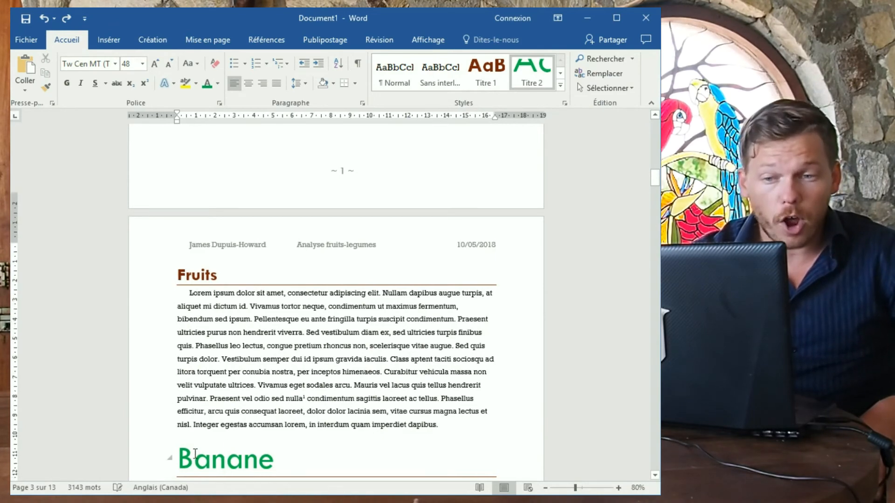
pyautogui.scroll(-10, 238, 390)
pyautogui.scroll(-10, 238, 391)
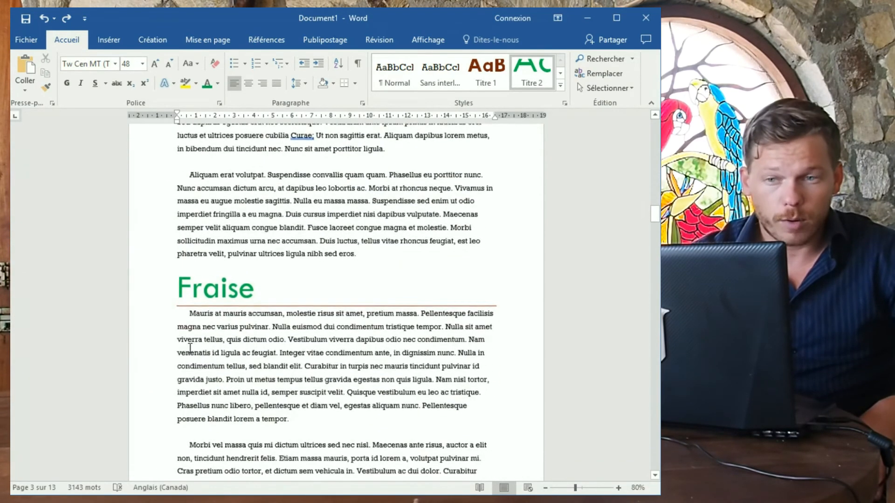
pyautogui.scroll(20, 261, 403)
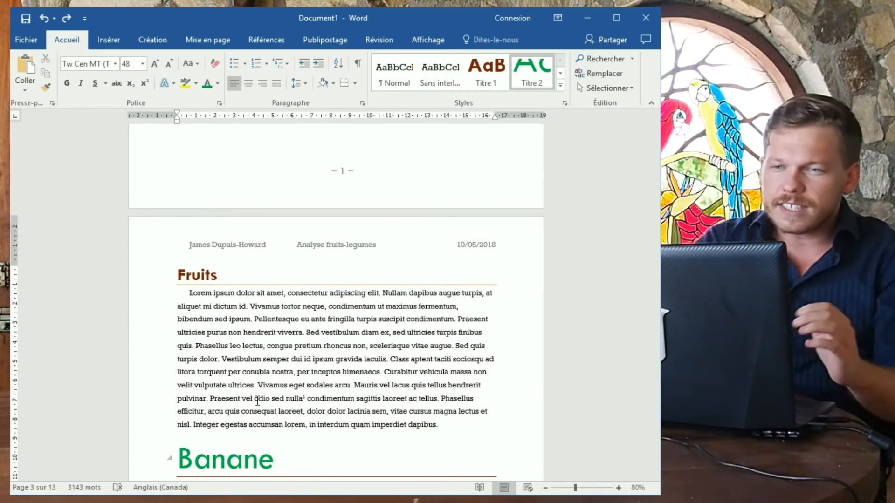
# Delete the hand-typed '1.' numbers before the Banane and Fruits headings.
pyautogui.click(186, 279)
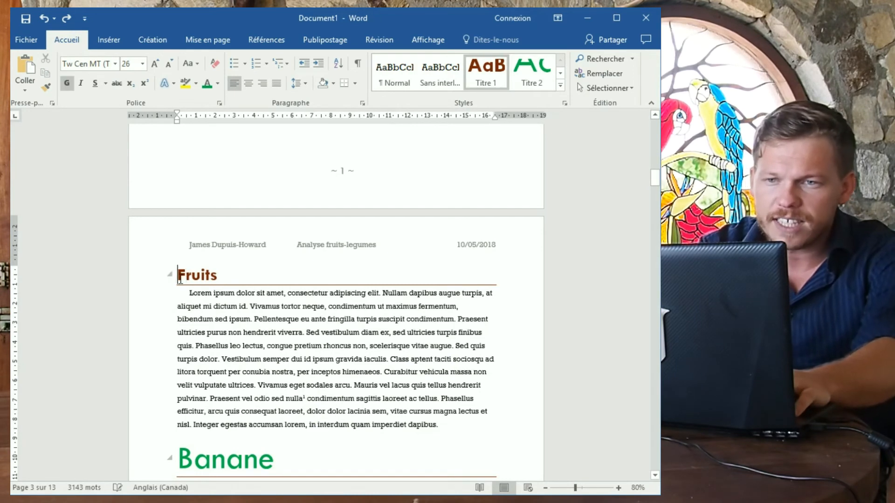
pyautogui.write('1. ')
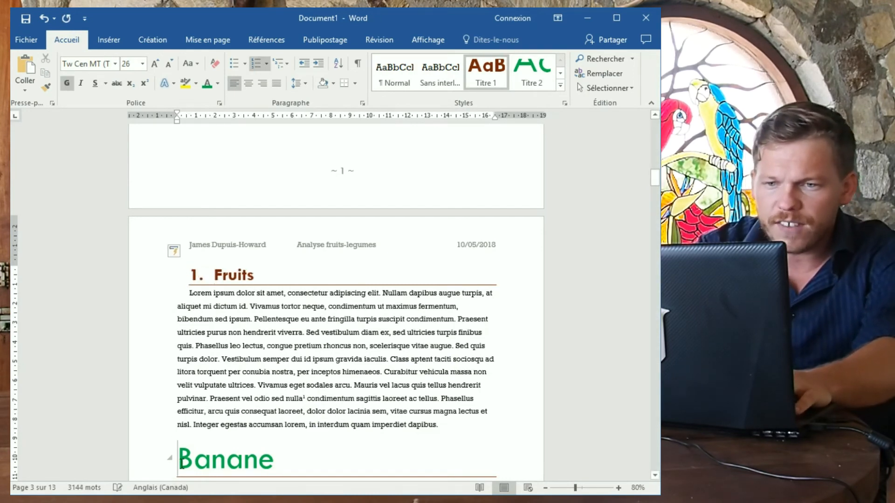
pyautogui.write('1. 1')
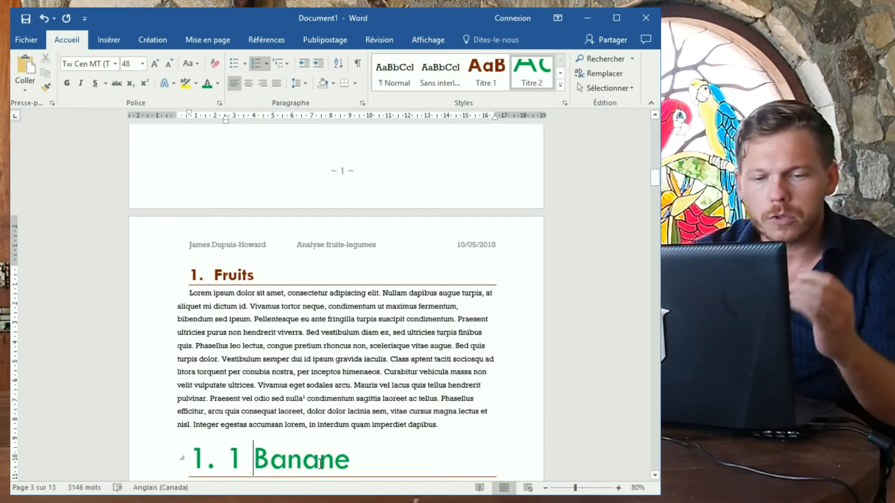
pyautogui.hotkey('ctrl', 'z')
pyautogui.hotkey('ctrl', 'z')
pyautogui.hotkey('ctrl', 'z')
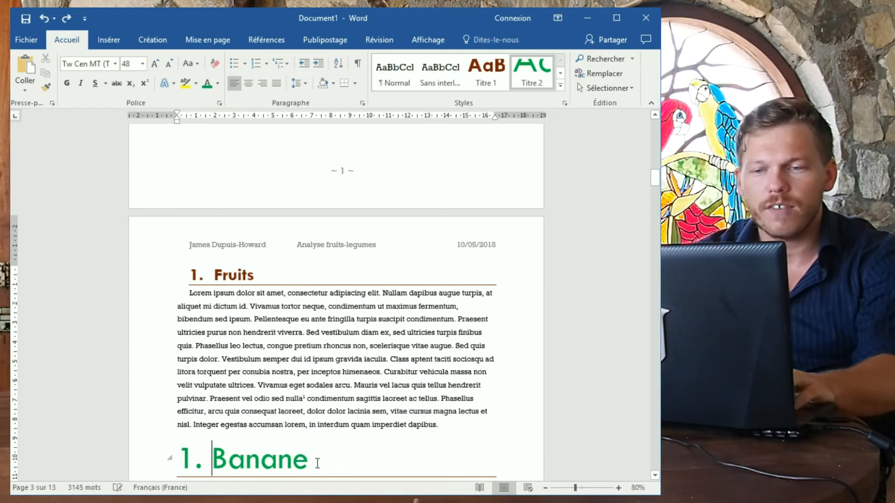
pyautogui.press('BackSpace')
pyautogui.press('BackSpace')
pyautogui.press('BackSpace')
pyautogui.hotkey('ctrl', 'Up')
pyautogui.hotkey('ctrl', 'Up')
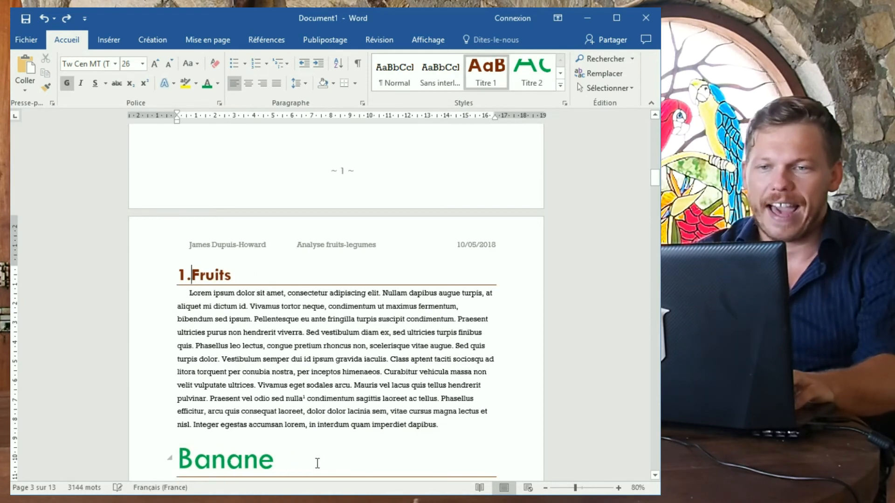
pyautogui.press('BackSpace')
pyautogui.press('BackSpace')
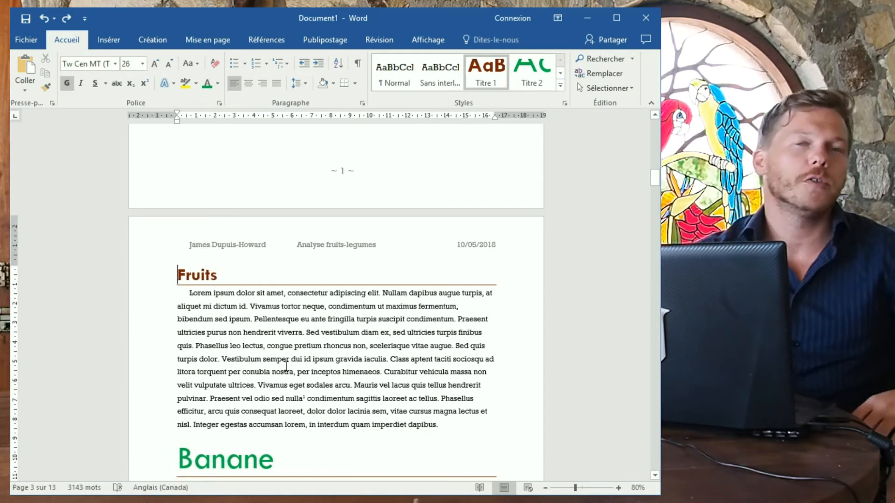
# Apply '1. 2. 3.' numbering to the Fruits heading and add an empty line below it.
pyautogui.click(266, 64)
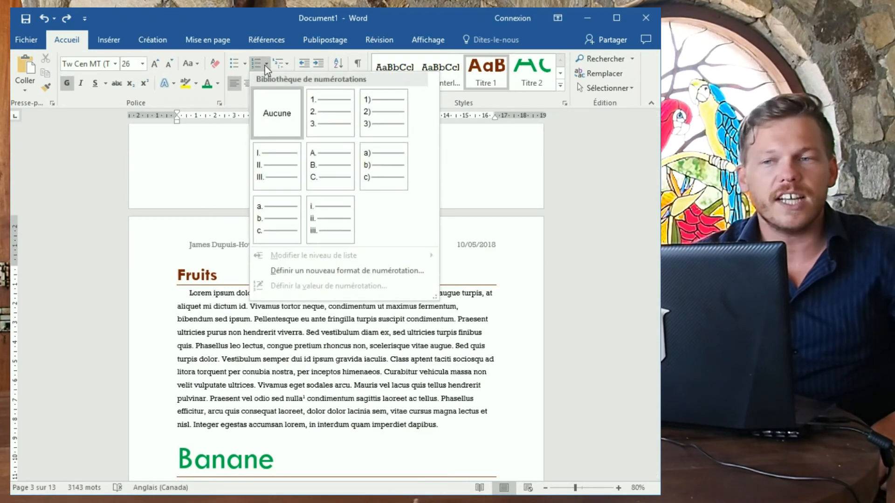
pyautogui.click(345, 123)
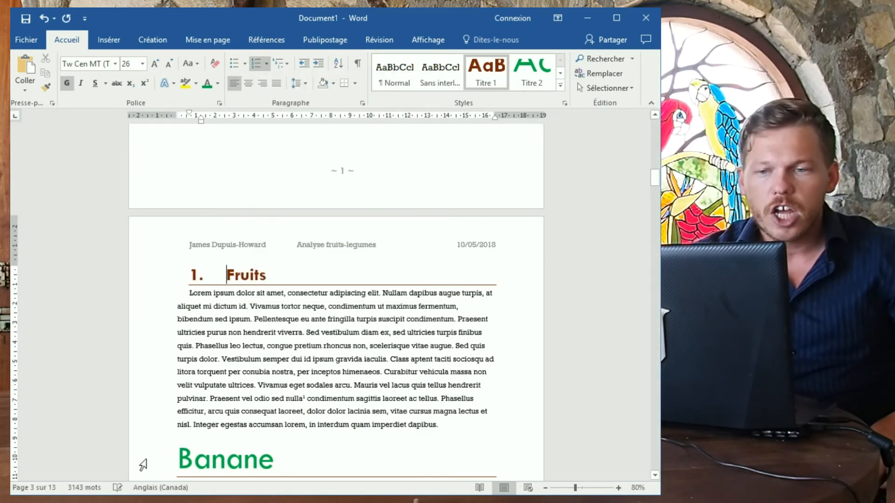
pyautogui.click(179, 456)
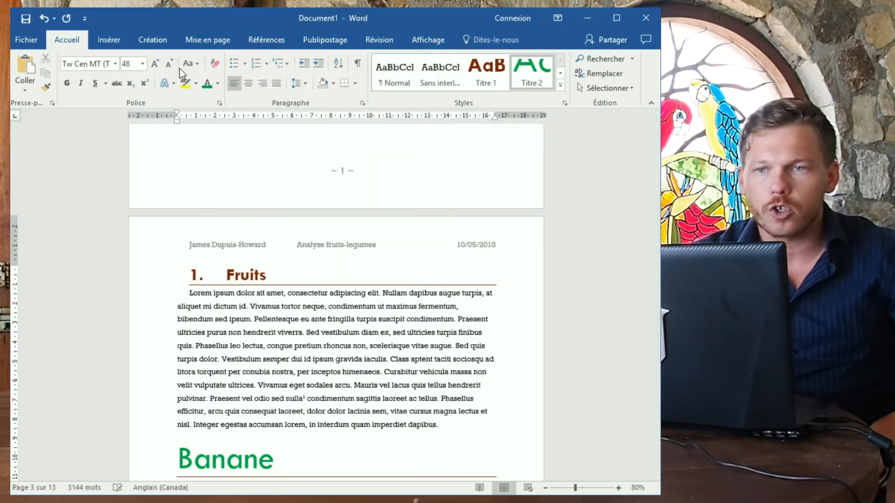
pyautogui.click(262, 67)
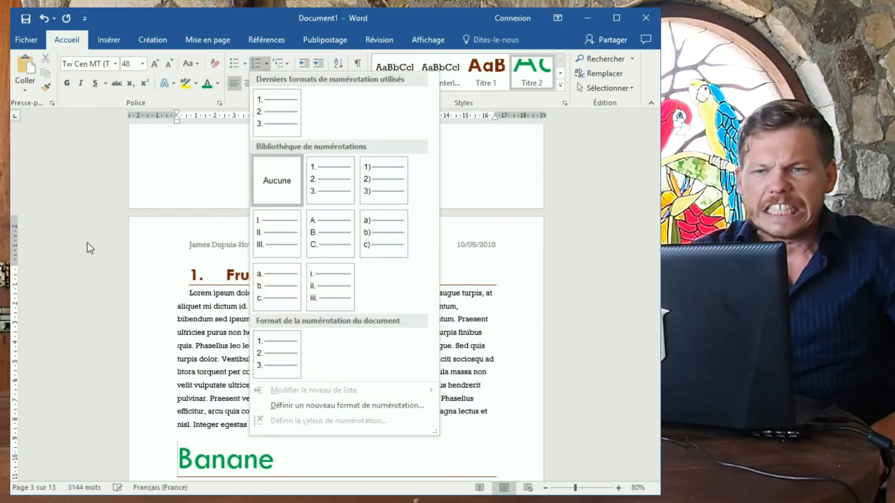
pyautogui.click(73, 311)
pyautogui.click(269, 276)
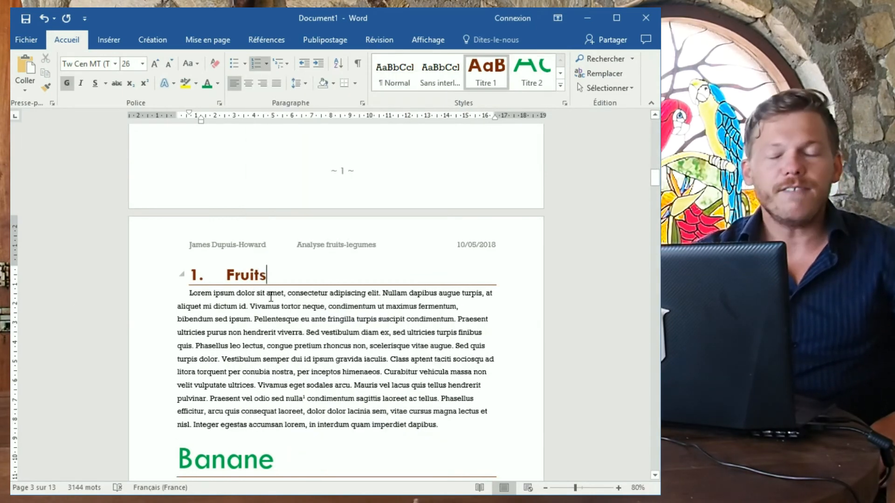
pyautogui.press('Return')
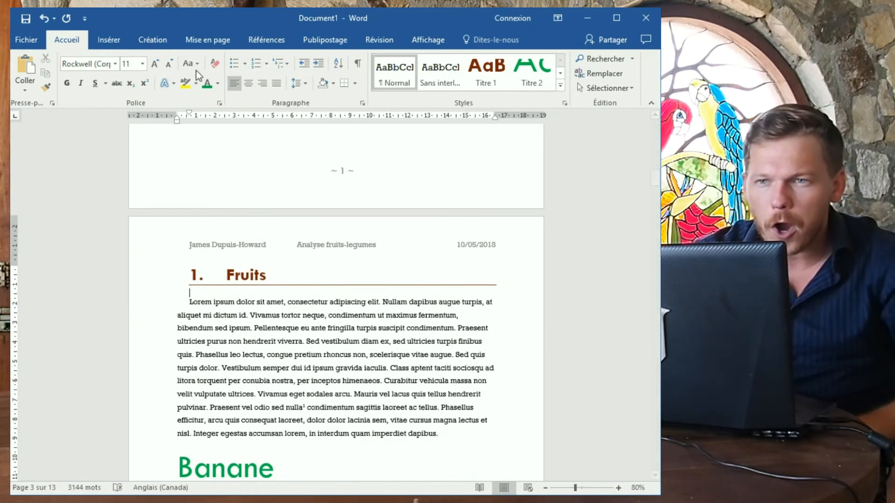
# Try a numbered test list with item 'asdasd' and a sub-level entry under Fruits.
pyautogui.click(255, 69)
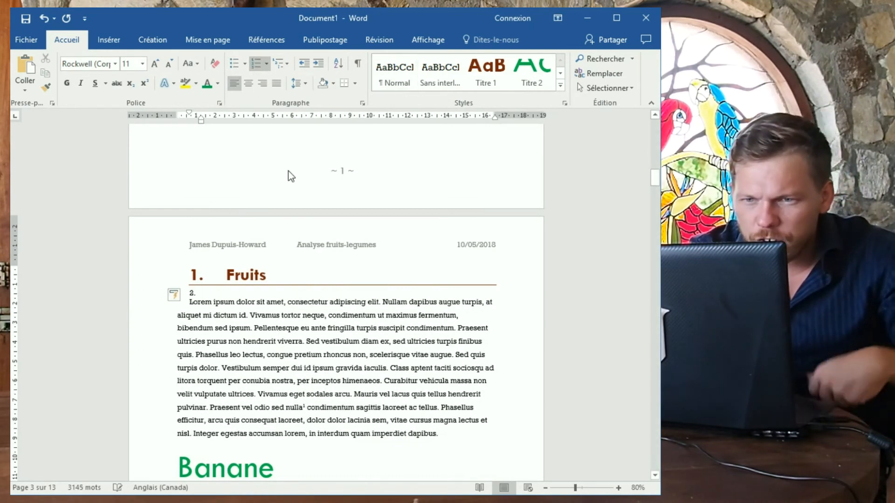
pyautogui.press('Return')
pyautogui.click(256, 65)
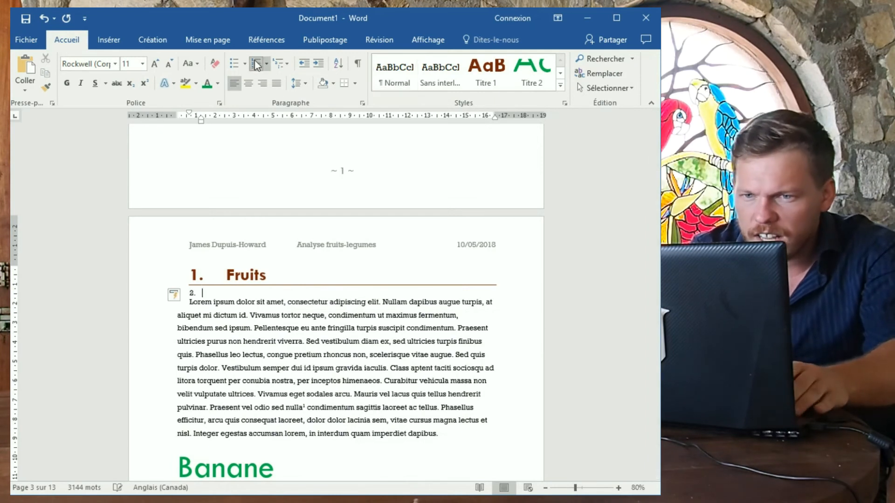
pyautogui.write('asdasd')
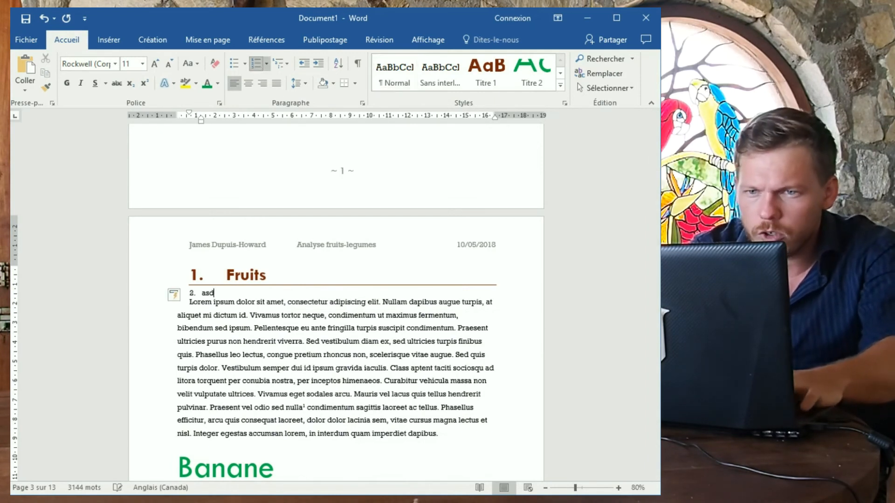
pyautogui.press('Return')
pyautogui.press('Tab')
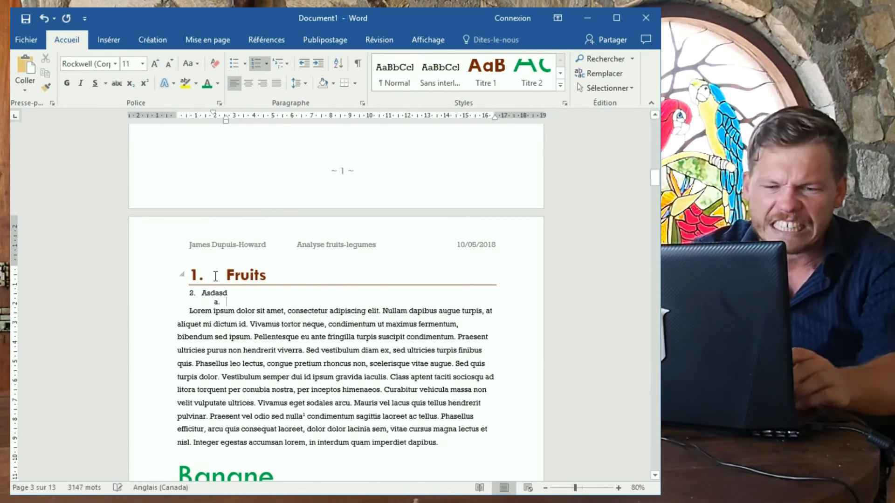
pyautogui.press('BackSpace')
pyautogui.press('BackSpace')
pyautogui.press('BackSpace')
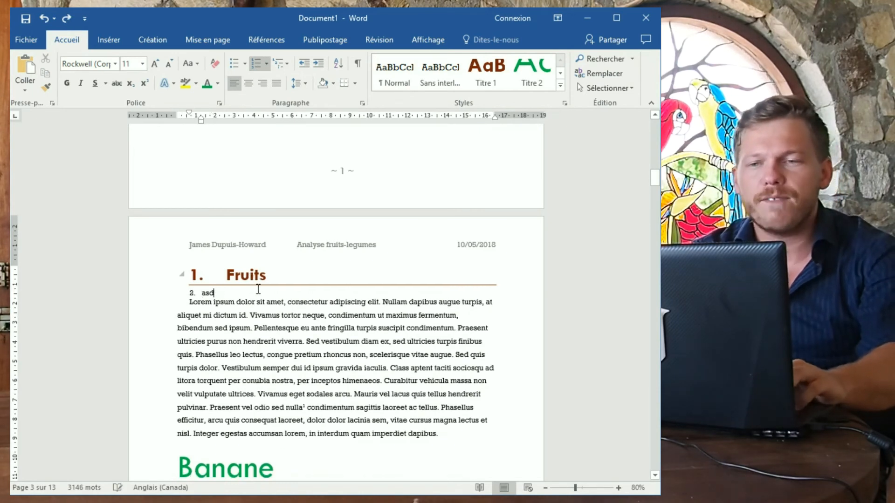
# Undo the test list and Fruits numbering, leaving the Fruits heading plain.
pyautogui.hotkey('ctrl', 'z')
pyautogui.hotkey('ctrl', 'z')
pyautogui.hotkey('ctrl', 'z')
pyautogui.hotkey('ctrl', 'z')
pyautogui.hotkey('ctrl', 'z')
pyautogui.hotkey('ctrl', 'z')
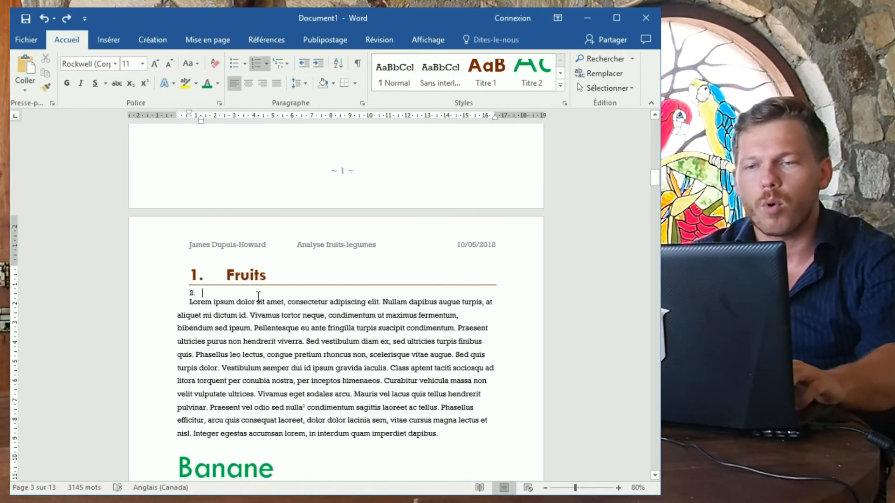
pyautogui.hotkey('ctrl', 'z')
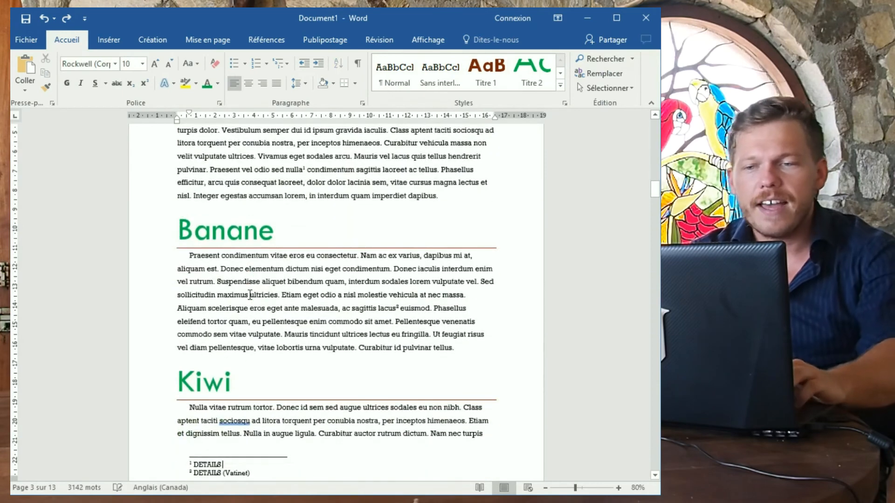
pyautogui.scroll(5, 242, 265)
pyautogui.click(180, 229)
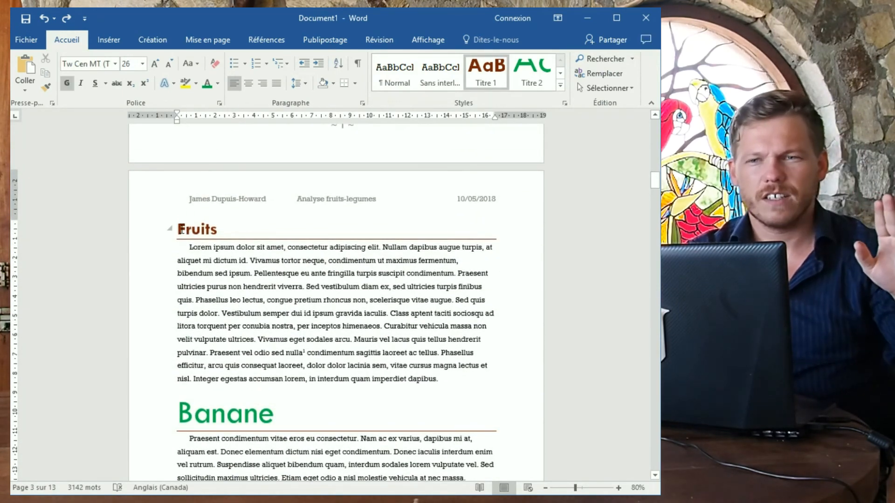
# Apply the '1 Titre 1 / 1.1 Titre 2' multilevel list so Fruits becomes 1 and Banane 1.1.
pyautogui.click(279, 63)
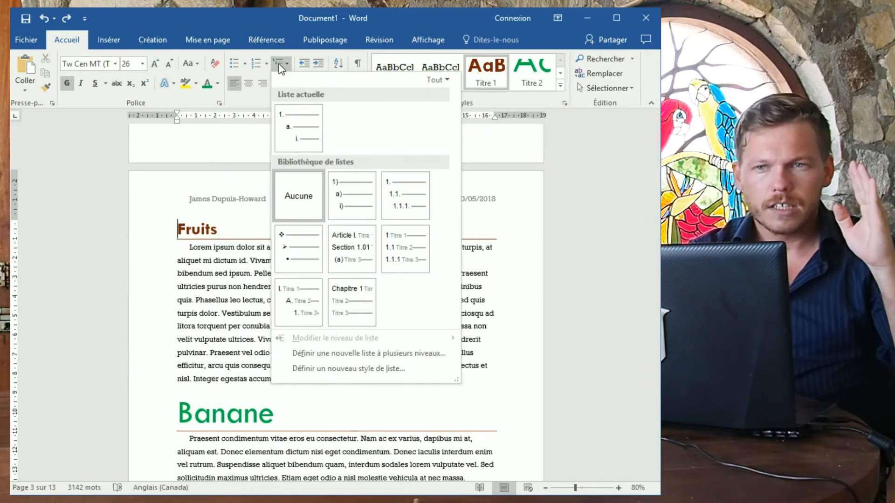
pyautogui.moveTo(398, 237)
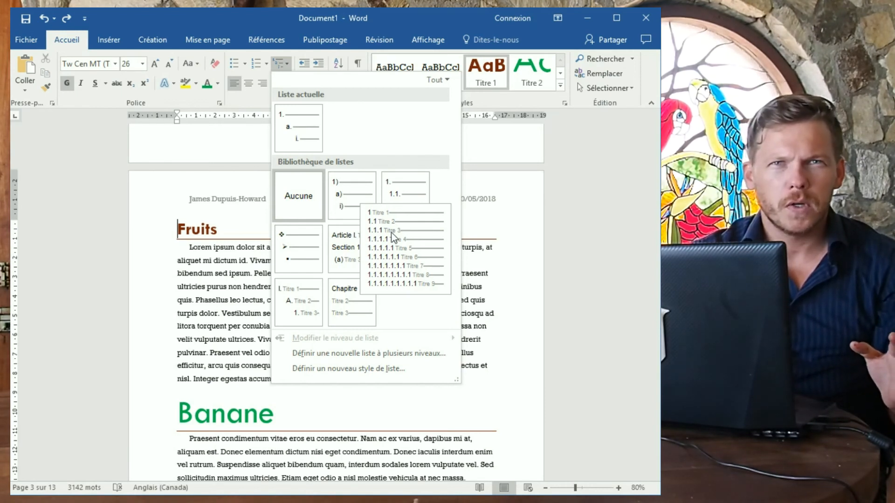
pyautogui.click(393, 238)
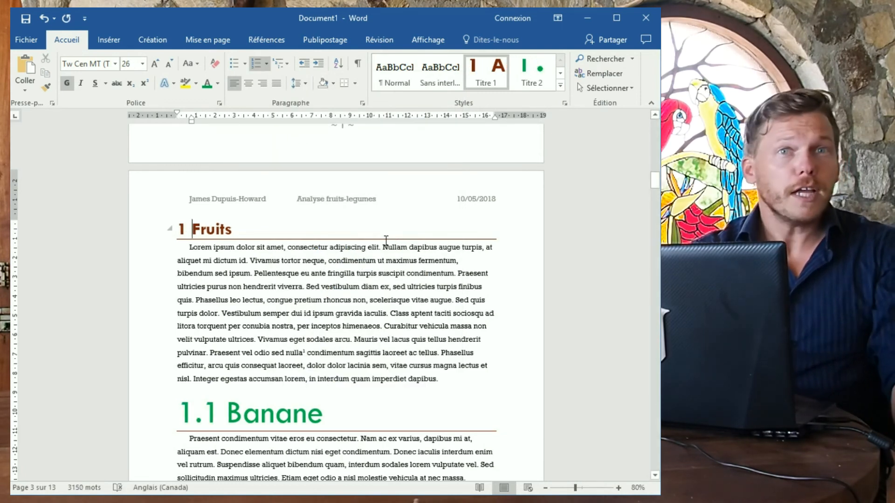
# Review the heading numbers, then delete the Banane heading so Kiwi renumbers to 1.1.
pyautogui.scroll(-10, 194, 243)
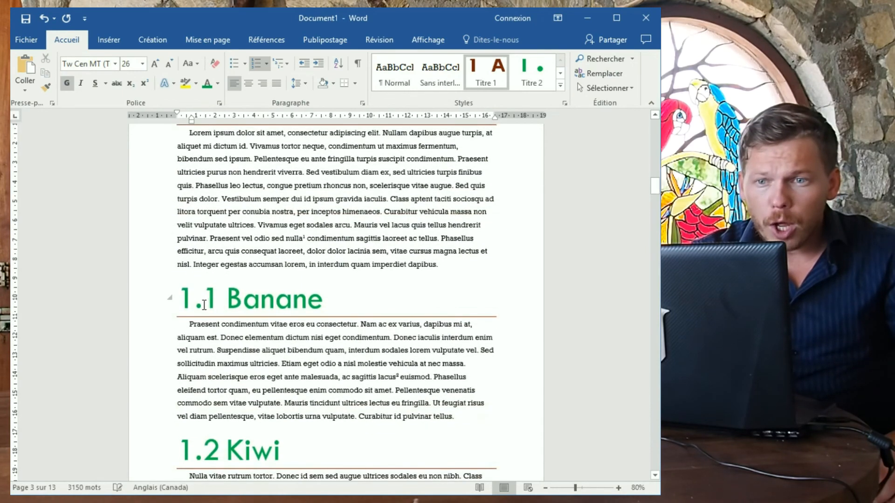
pyautogui.scroll(-10, 232, 308)
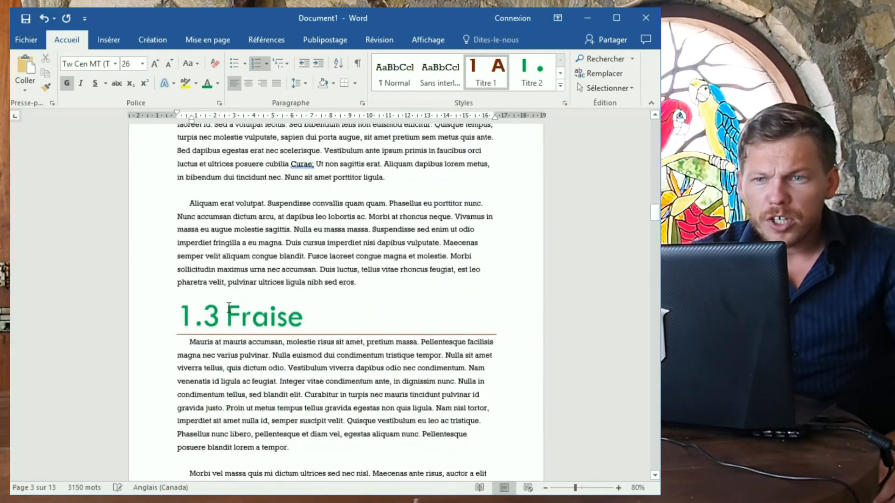
pyautogui.scroll(-15, 240, 303)
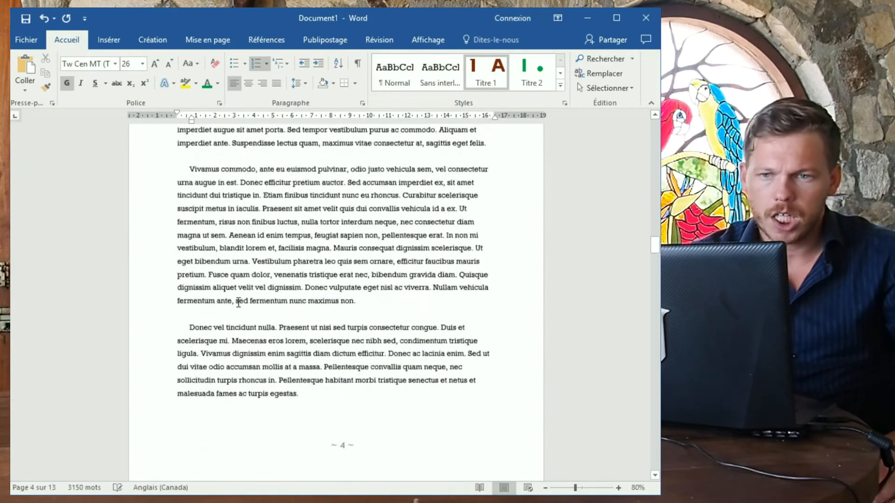
pyautogui.scroll(-15, 192, 189)
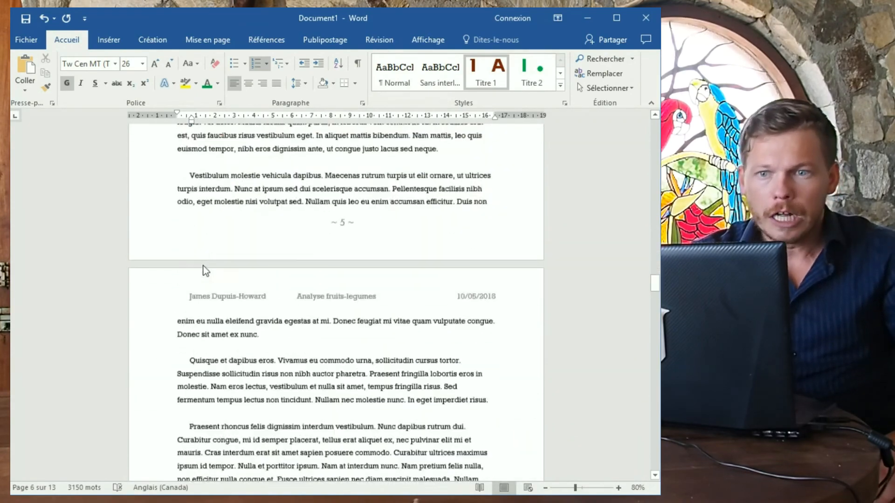
pyautogui.scroll(-18, 460, 365)
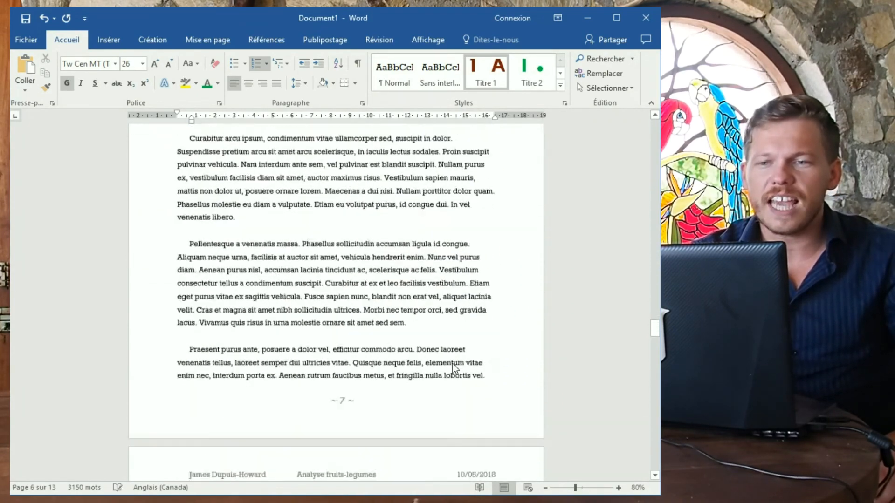
pyautogui.moveTo(656, 356); pyautogui.dragTo(652, 185)
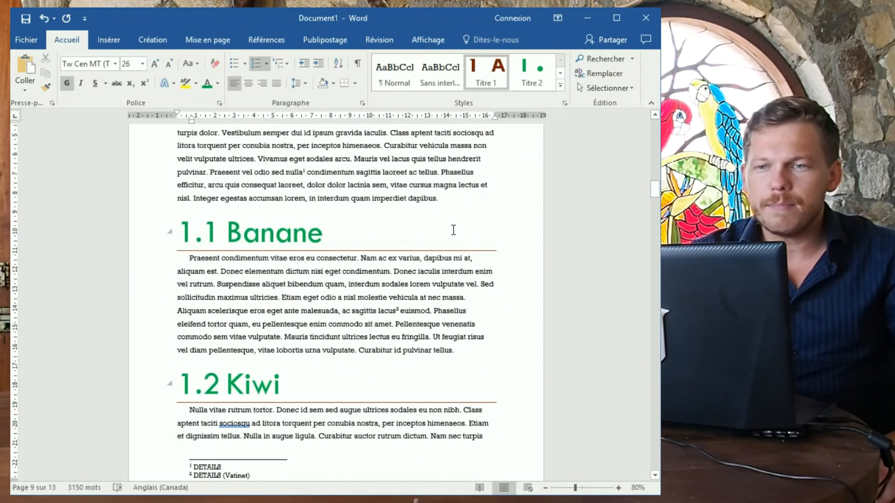
pyautogui.doubleClick(324, 231)
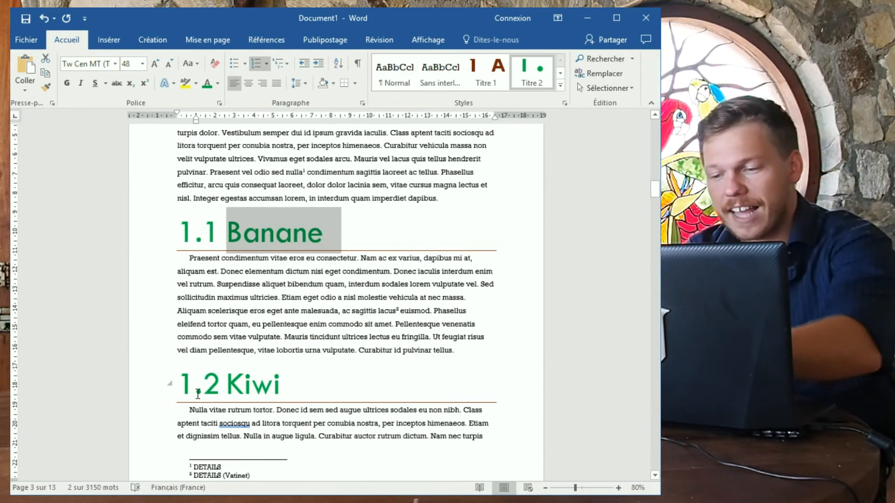
pyautogui.press('Delete')
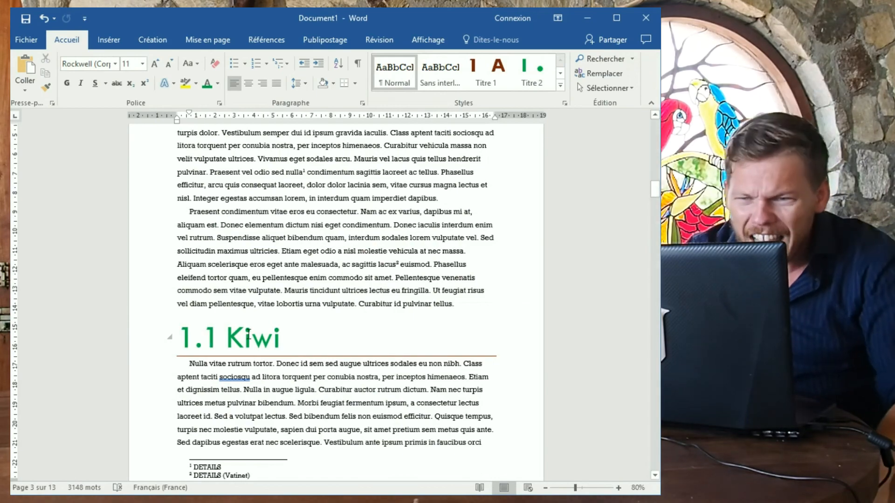
pyautogui.scroll(12, 289, 375)
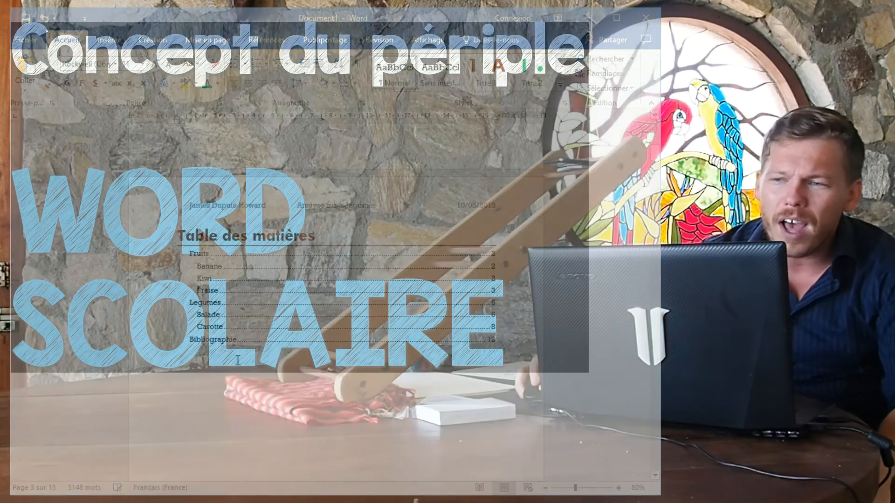